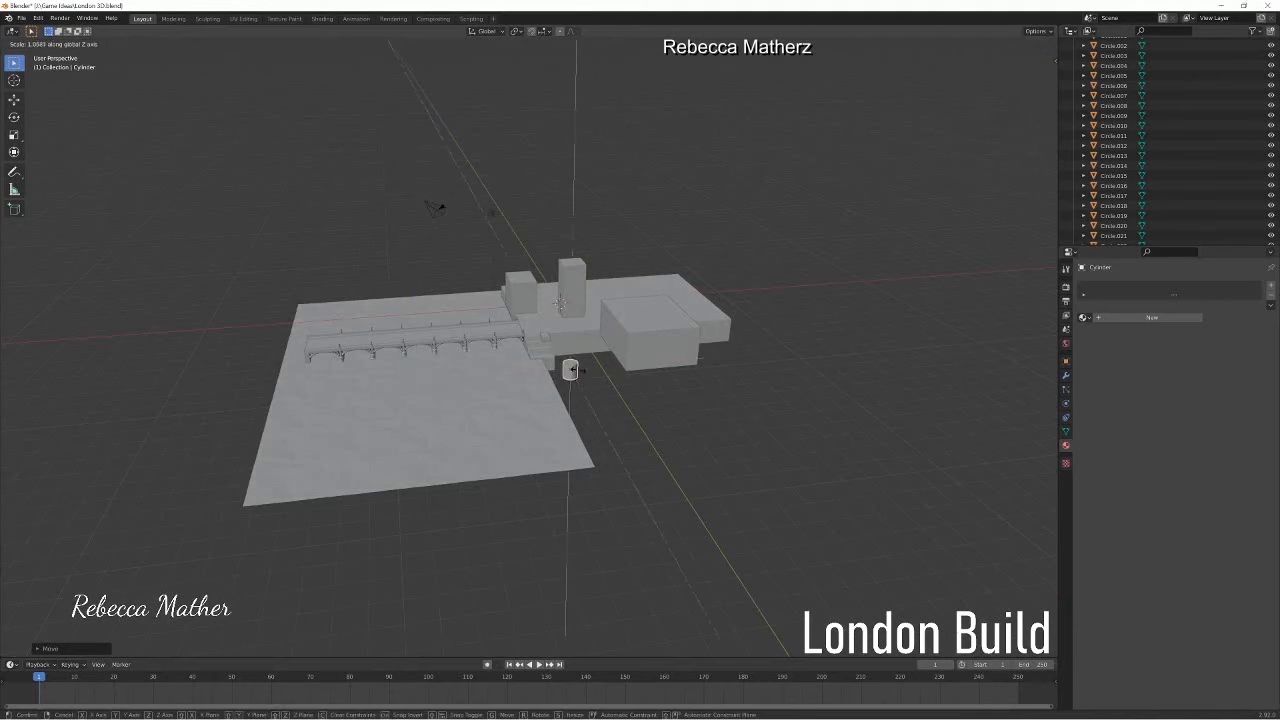
Scale the new cylinder along the Z axis and move it toward the riverside stairs beside the bridge.
click(574, 516)
key(s)
click(574, 378)
scroll(574, 378, up, 10)
key(g)
click(587, 217)
key(g)
click(172, 228)
Resize the cylinder along the Y axis and shift it closer to the stair wall.
middle_drag(172, 228, 529, 463)
scroll(529, 463, up, 1)
key(s)
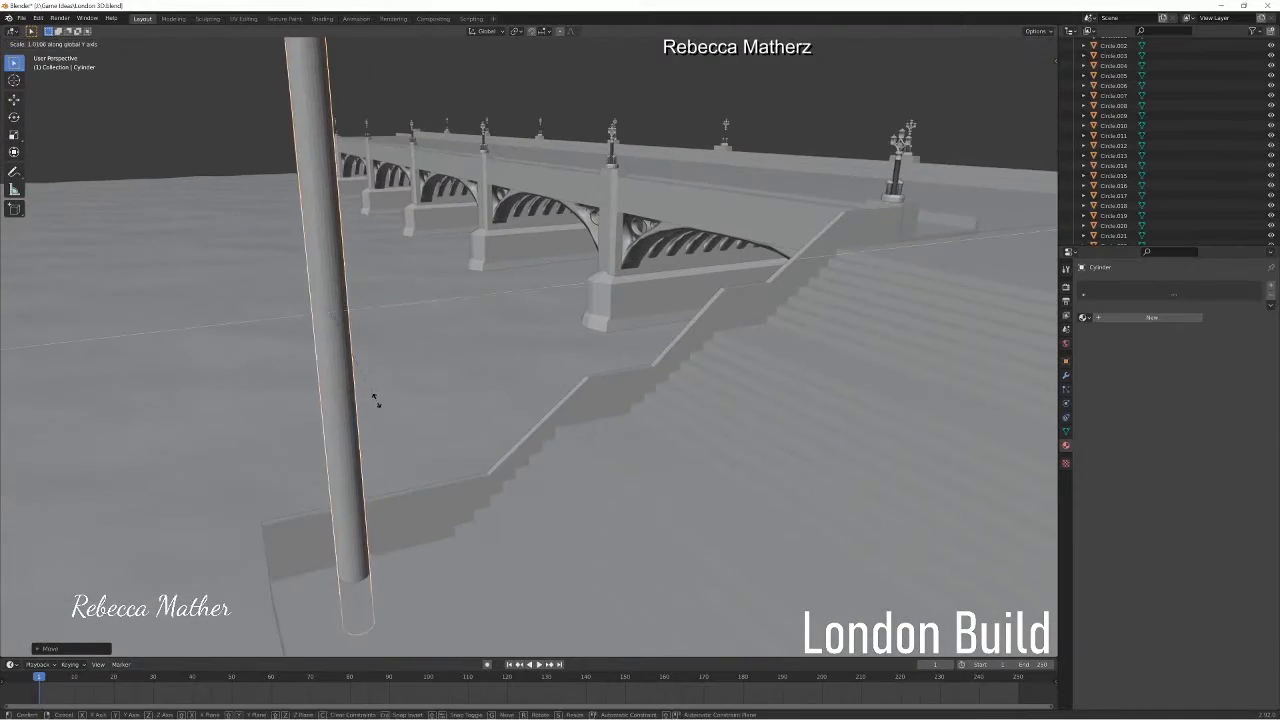
click(440, 385)
key(g)
click(620, 385)
key(g)
click(606, 380)
Scale the cylinder down into a thin railing post.
middle_drag(606, 380, 844, 386)
scroll(467, 371, down, 4)
scroll(844, 386, up, 4)
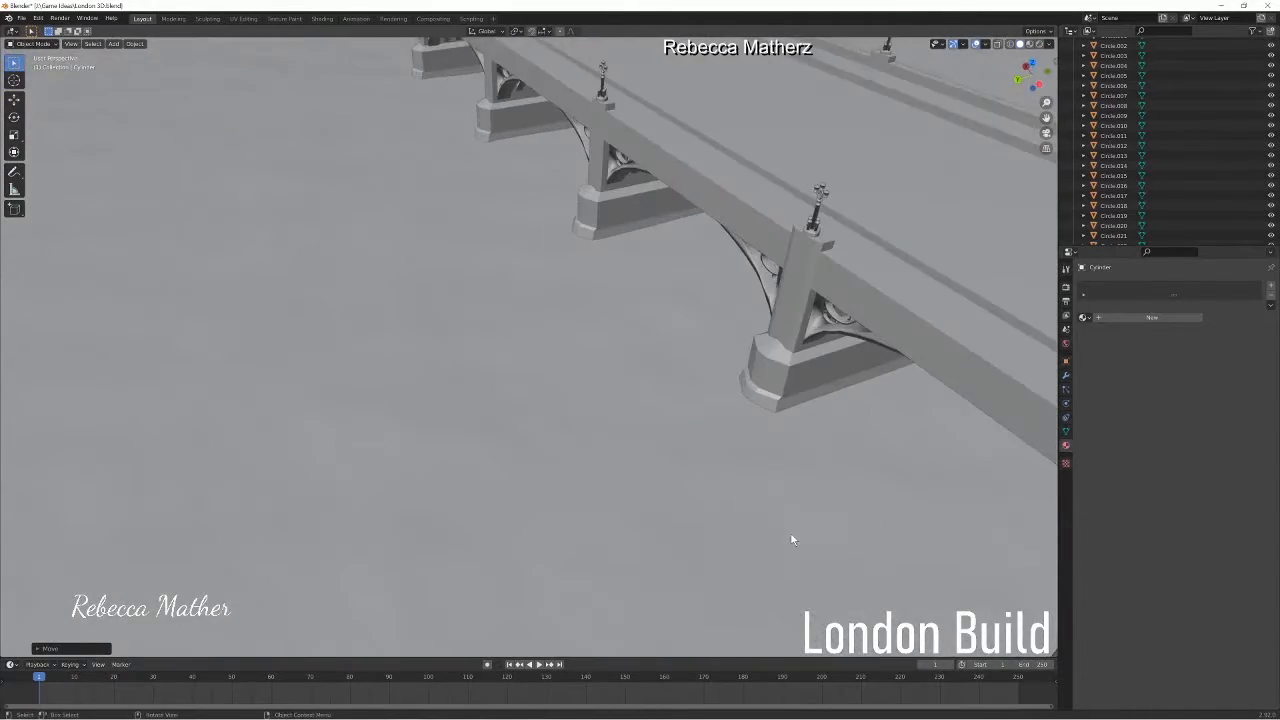
shift+middle_drag(781, 532, 489, 473)
key(s)
click(412, 321)
Adjust the thin post's height along the Z axis and move it over toward the stair wall.
scroll(424, 406, up, 4)
shift+middle_drag(424, 406, 505, 282)
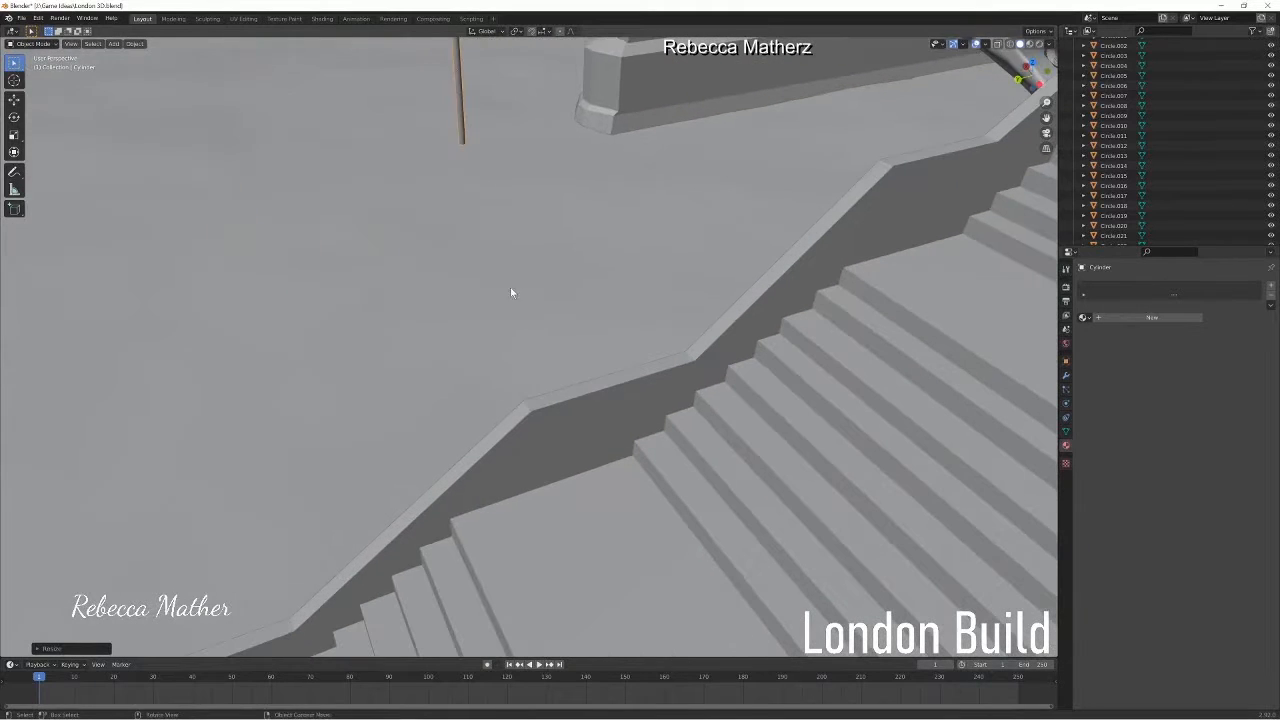
key(g)
key(z)
click(540, 610)
key(g)
click(613, 606)
Stand the post on the stair wall at the near corner of the middle landing, aligning it along the X axis.
middle_drag(613, 606, 452, 342)
key(g)
click(740, 452)
key(g)
key(x)
click(453, 367)
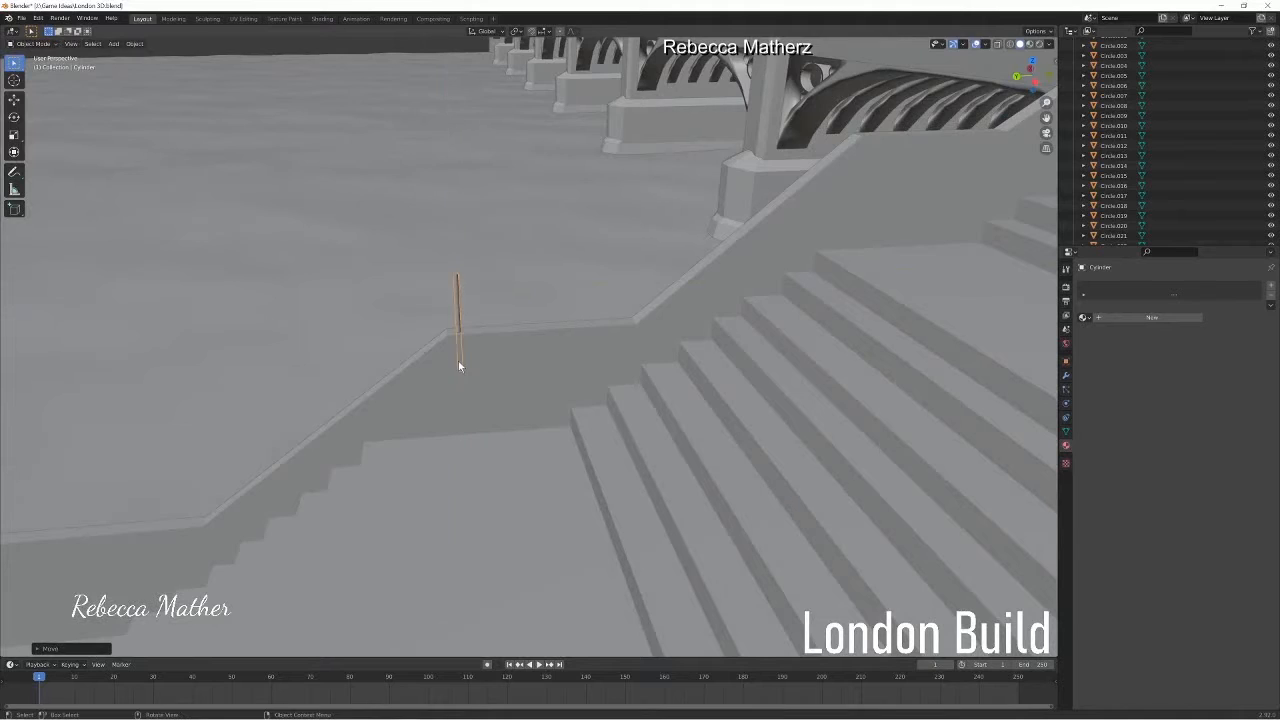
key(g)
click(465, 367)
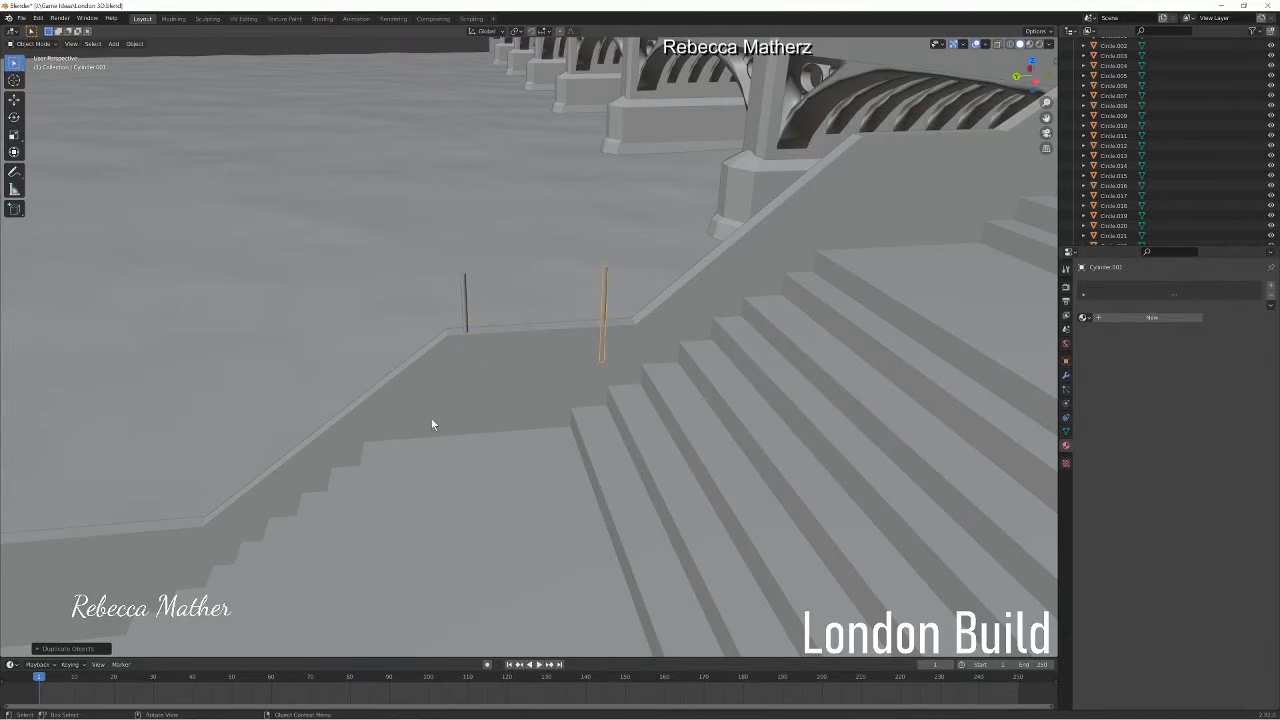
Duplicate the middle landing's two posts and place the copies along the Y axis above the lowest landing.
key(x)
click(950, 217)
middle_drag(950, 217, 638, 316)
click(630, 297)
shift+click(686, 299)
key(shift+d)
key(y)
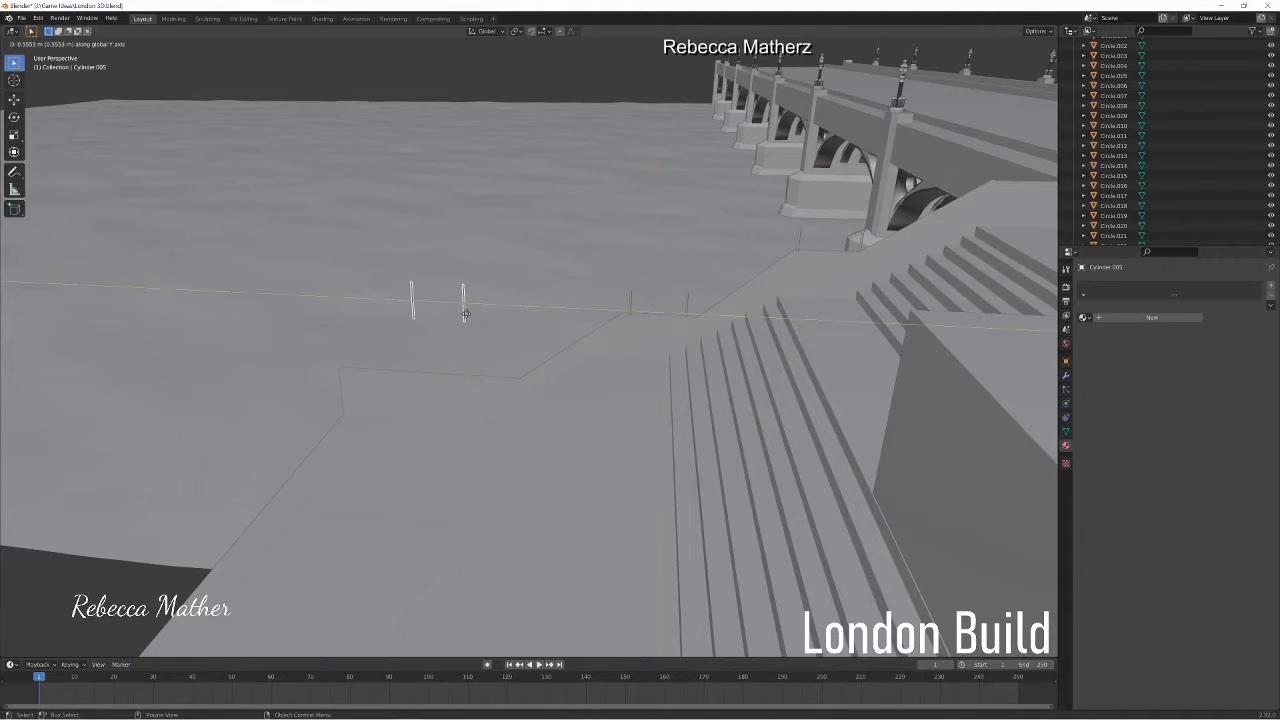
click(494, 325)
Lower the copied pair of posts along the Z axis onto the lowest landing's wall.
middle_drag(490, 365, 506, 357)
key(g)
key(z)
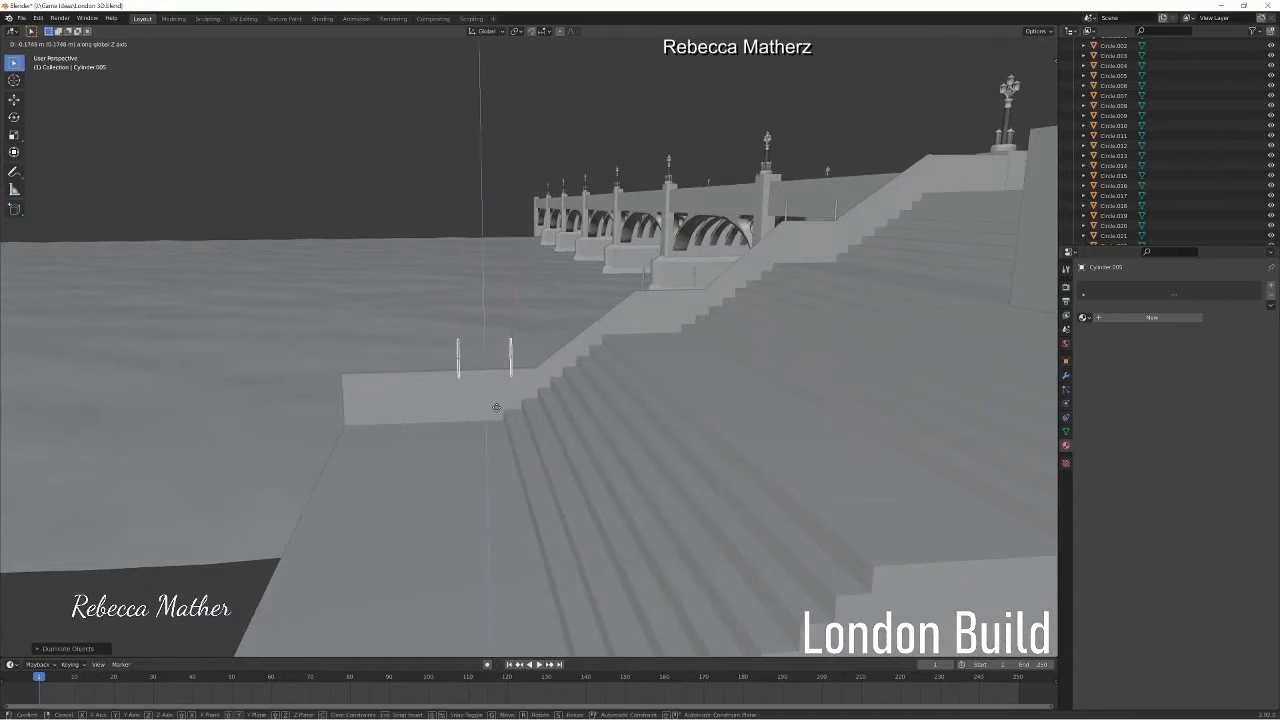
click(497, 408)
Duplicate the far post of the upper landing and lift the copy clear of the stairs, out over the river.
scroll(490, 420, up, 4)
middle_drag(460, 445, 543, 338)
click(547, 352)
click(545, 346)
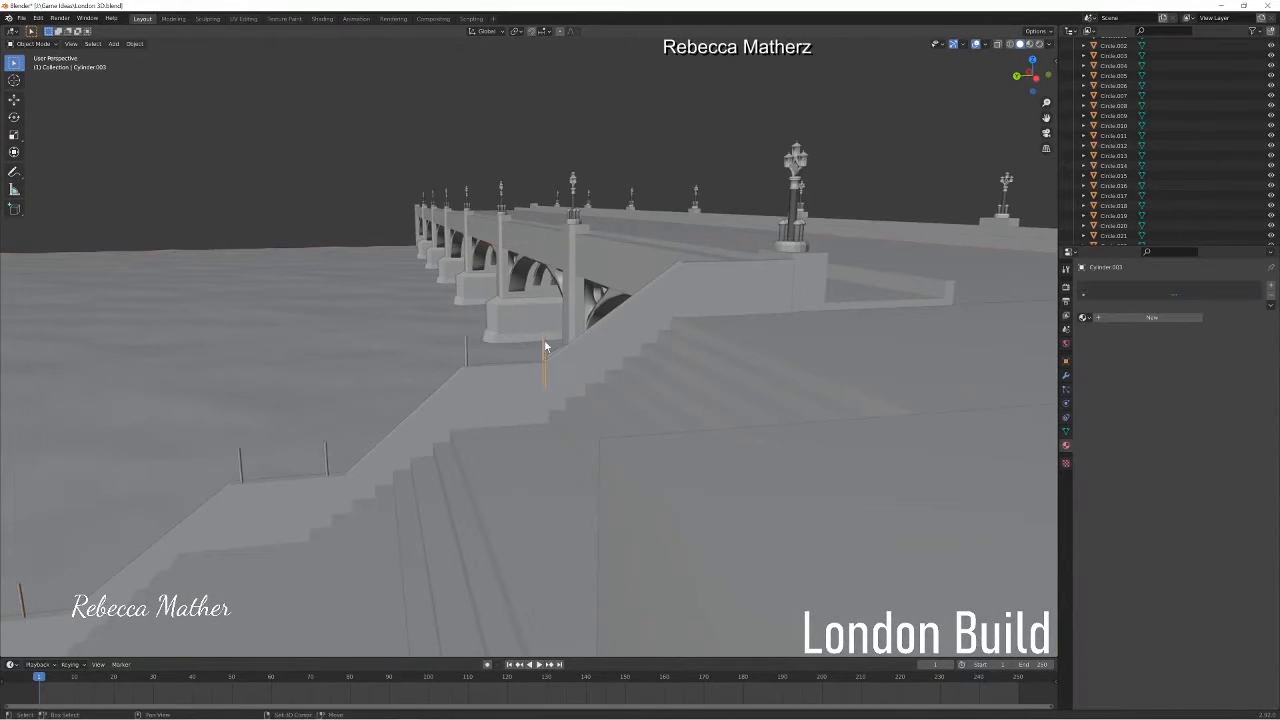
key(shift+d)
key(z)
click(549, 238)
key(g)
key(y)
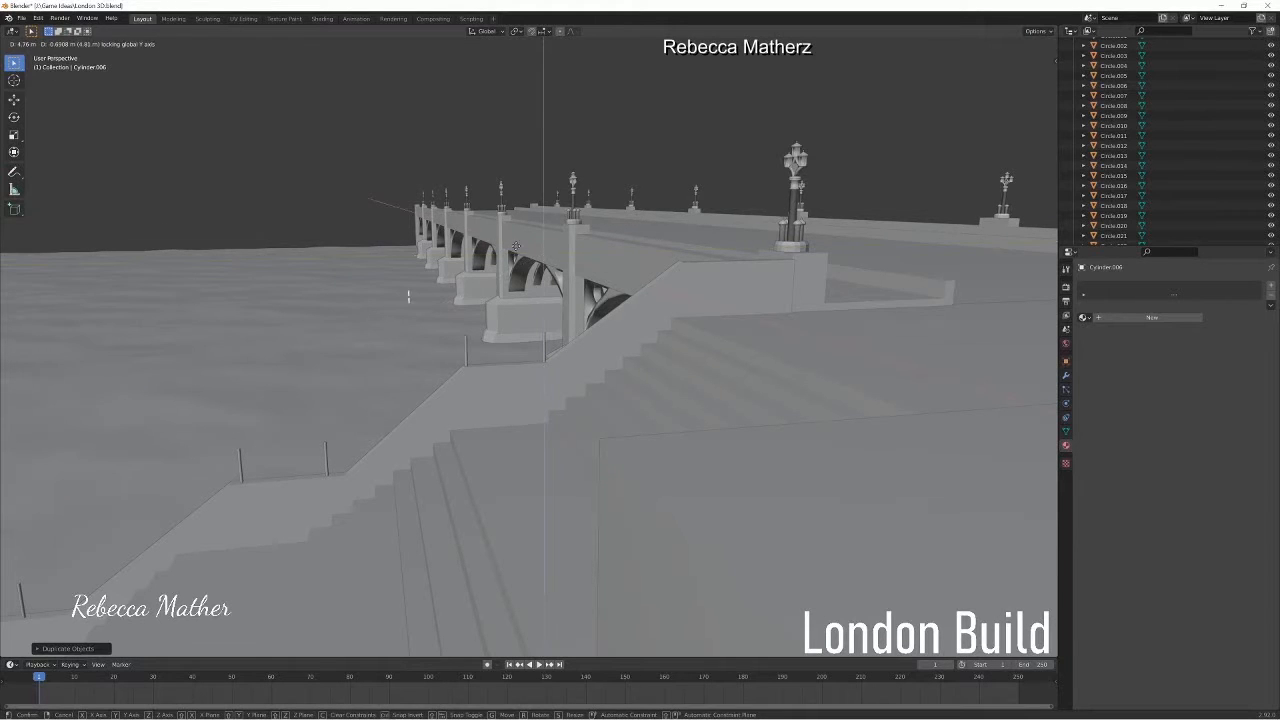
click(515, 246)
Move the copied post along the Z and Y axes to beside the lowest landing's two posts.
middle_drag(515, 297, 125, 181)
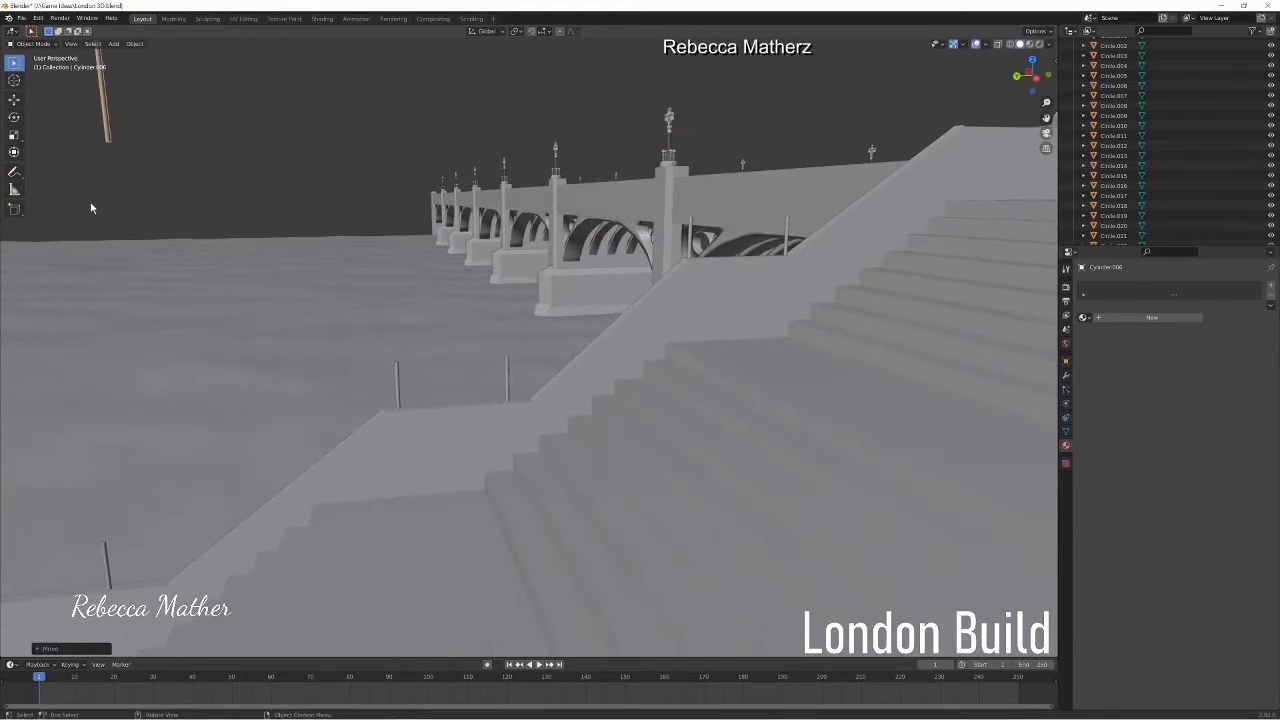
shift+middle_drag(125, 320, 576, 206)
scroll(576, 206, down, 2)
key(g)
key(z)
click(690, 380)
key(g)
key(y)
click(588, 383)
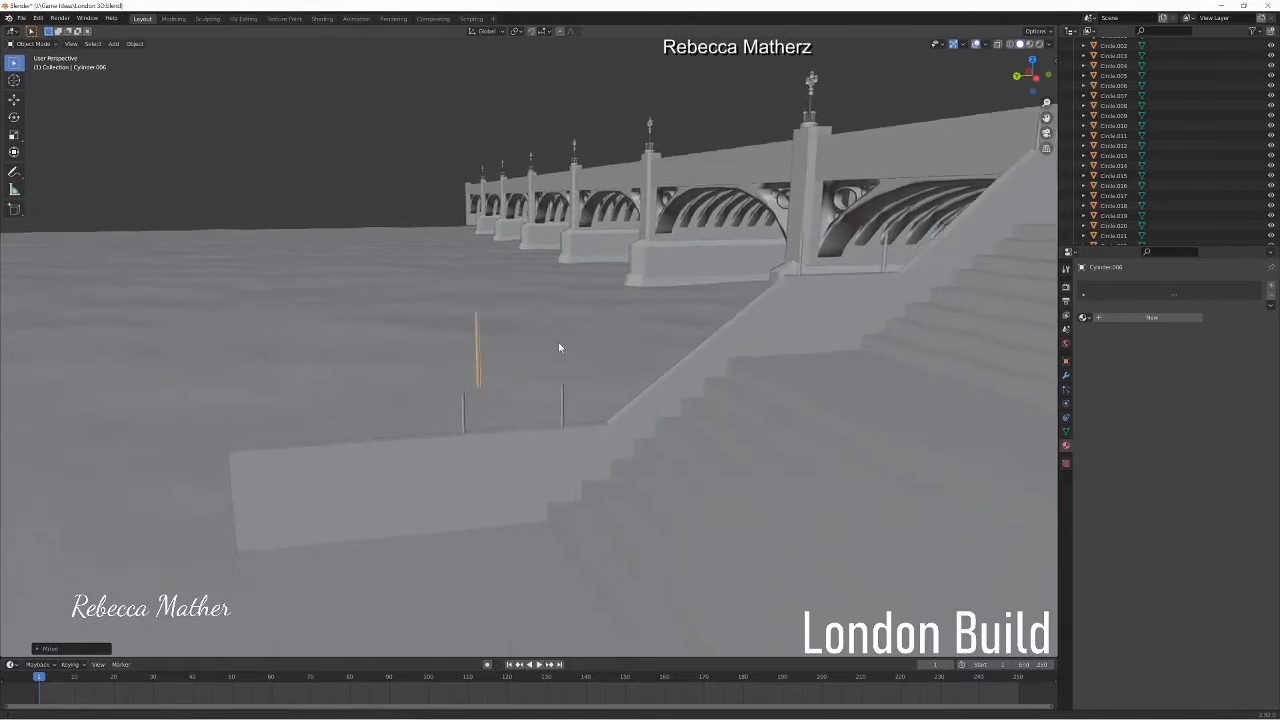
Rotate the copied post about the X axis to lay it horizontal as a rail.
middle_drag(589, 383, 358, 276)
key(r)
key(x)
key(Return)
Position the horizontal rail along the Z and Y axes so it starts at the lowest landing's first post, near its base.
key(g)
key(z)
click(362, 332)
key(g)
key(y)
click(392, 329)
scroll(390, 329, up, 4)
middle_drag(218, 325, 397, 257)
key(g)
key(z)
click(400, 271)
click(488, 271)
click(33, 44)
click(32, 65)
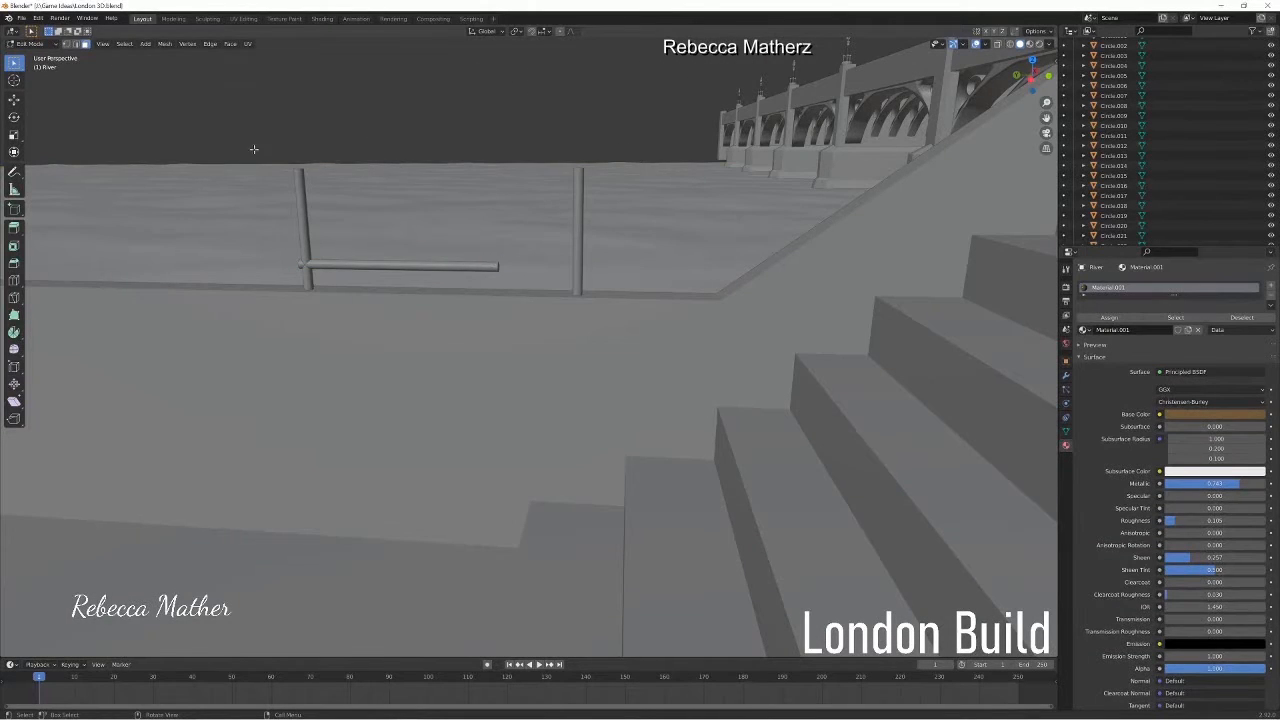
scroll(514, 285, up, 2)
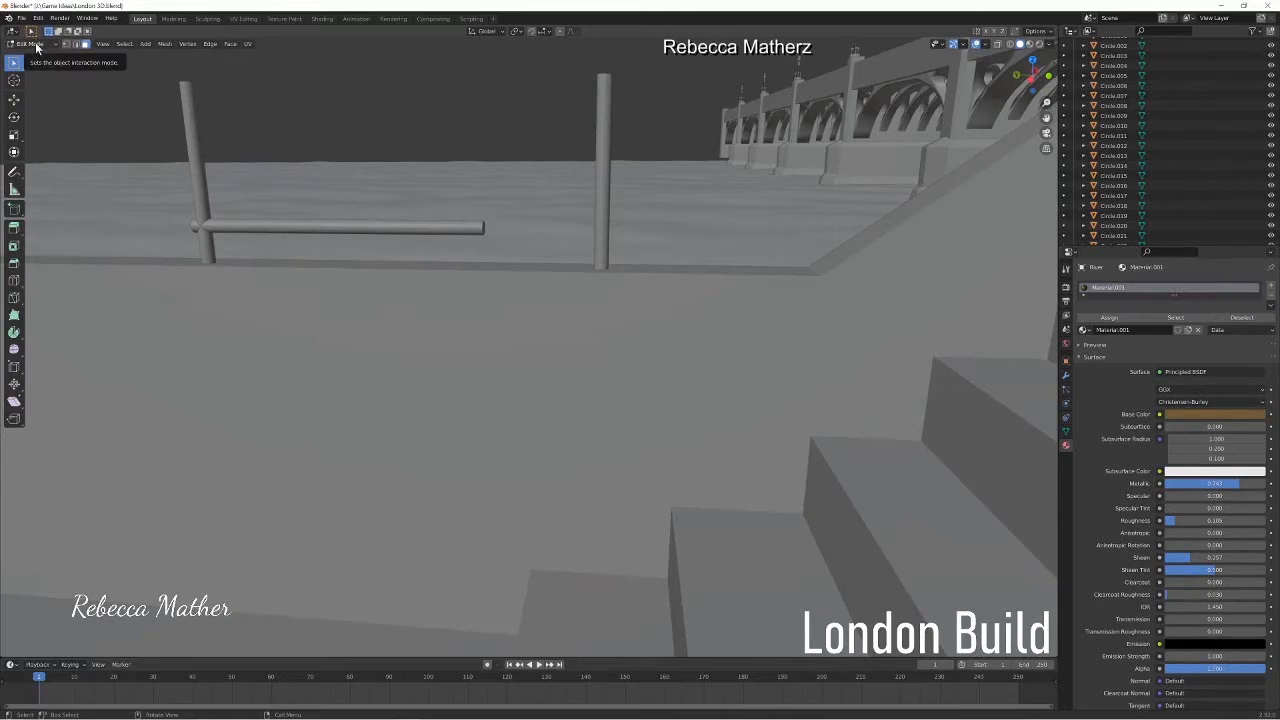
key(Tab)
Extrude the rail's end face past the second post toward the start of the sloping wall.
click(377, 228)
key(Tab)
key(e)
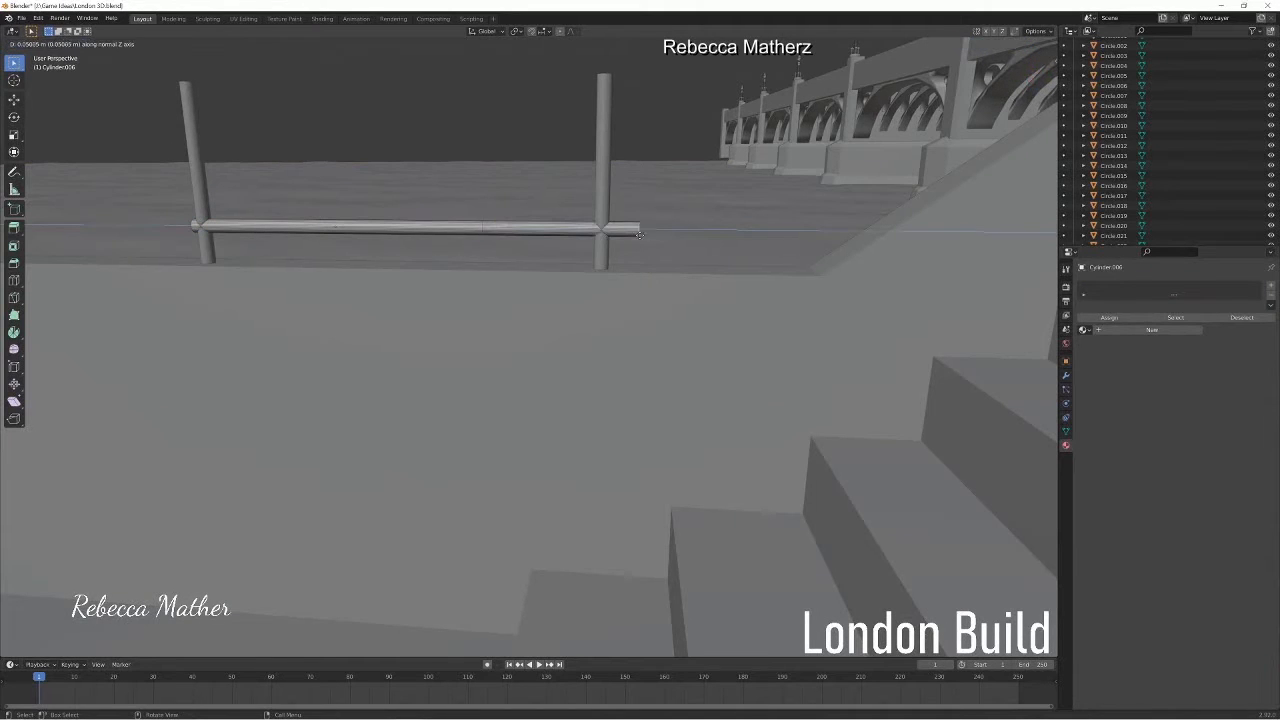
click(735, 230)
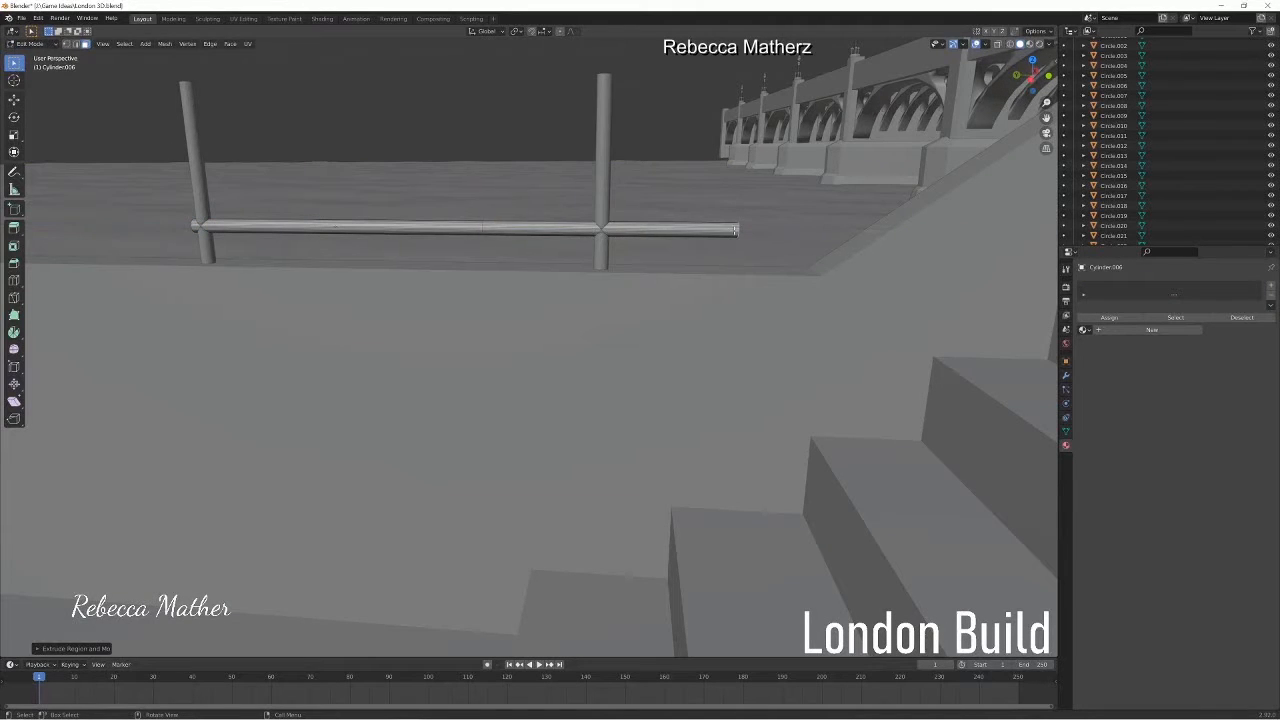
Rotate the rail's end face about the X axis to angle it toward the slope.
middle_drag(753, 233, 750, 229)
key(r)
key(x)
click(750, 208)
key(e)
click(766, 200)
key(ctrl+z)
Extrude a short bend from the rail's end and raise it slightly along the Z axis.
key(e)
key(x)
click(749, 223)
key(g)
key(z)
click(752, 216)
Extrude the rail up the slope to the middle landing and fit its end to the wall along the Y and Z axes.
scroll(757, 211, down, 8)
shift+middle_drag(757, 211, 518, 260)
key(e)
key(z)
click(574, 243)
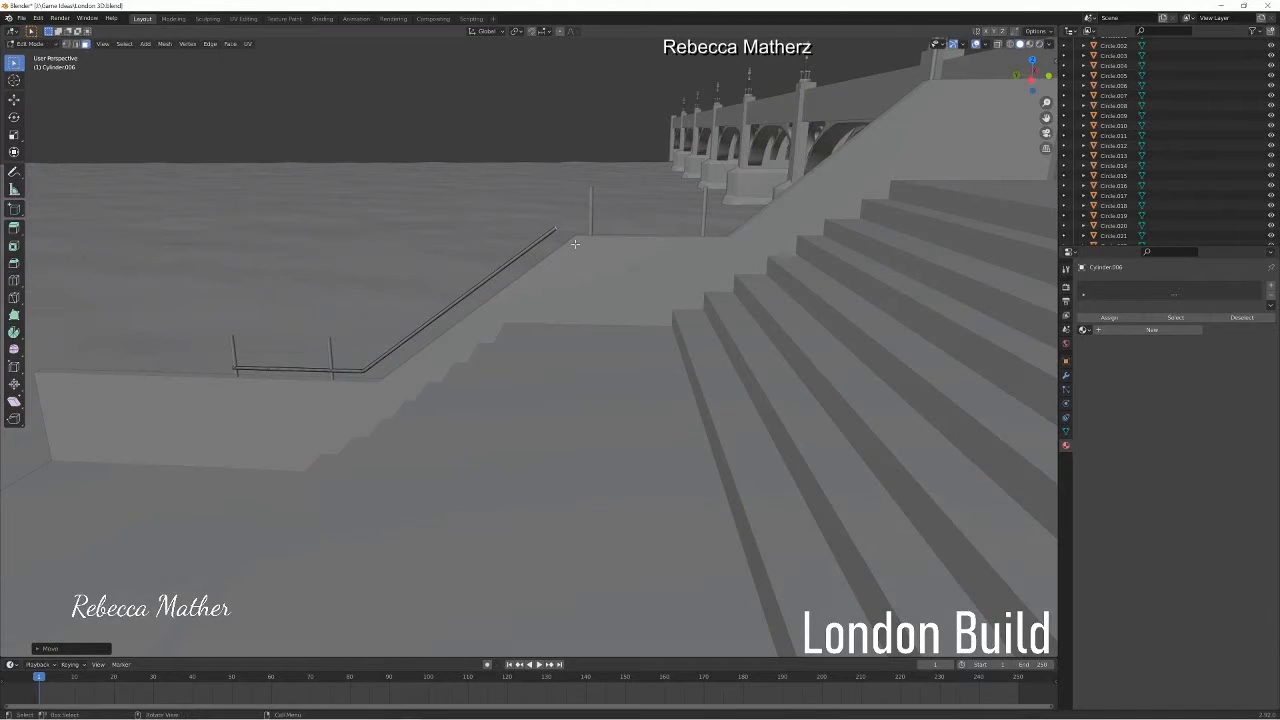
key(g)
key(y)
click(556, 234)
key(g)
key(z)
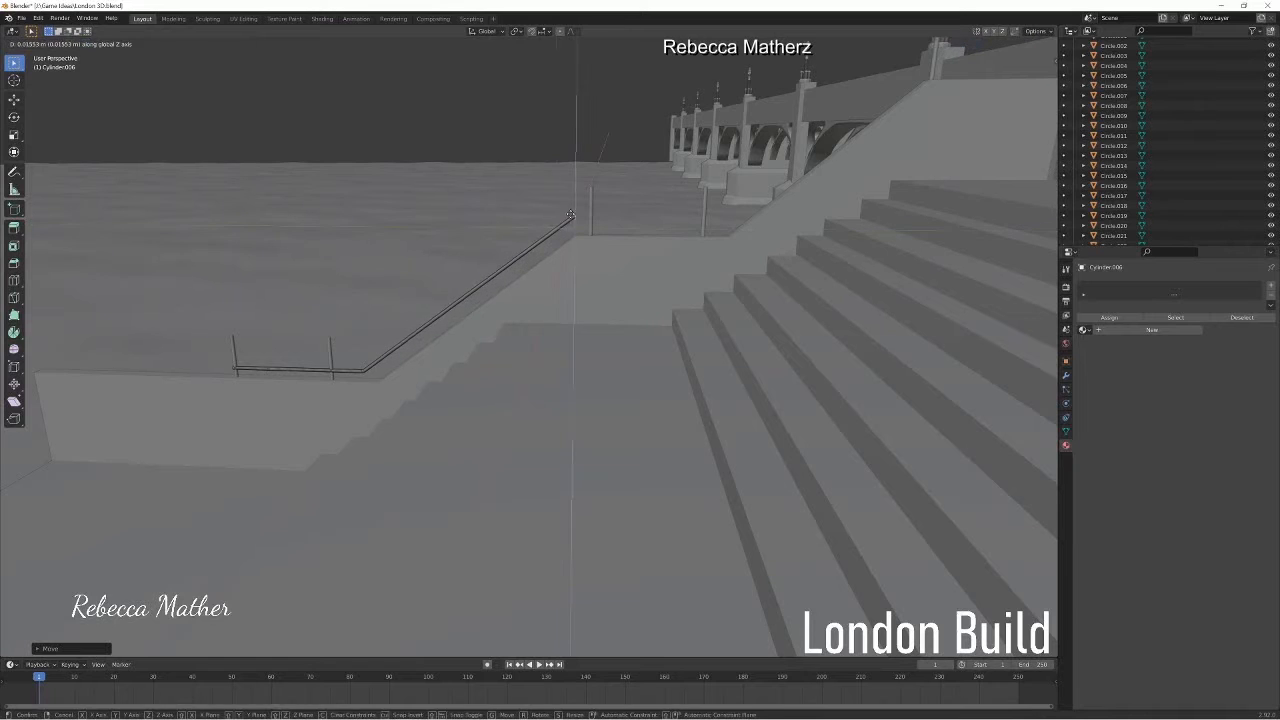
click(579, 215)
Try to rotate the rail's upper end face and extrude it along the middle landing past both posts.
scroll(579, 215, up, 2)
scroll(578, 214, up, 4)
key(r)
key(x)
key(y)
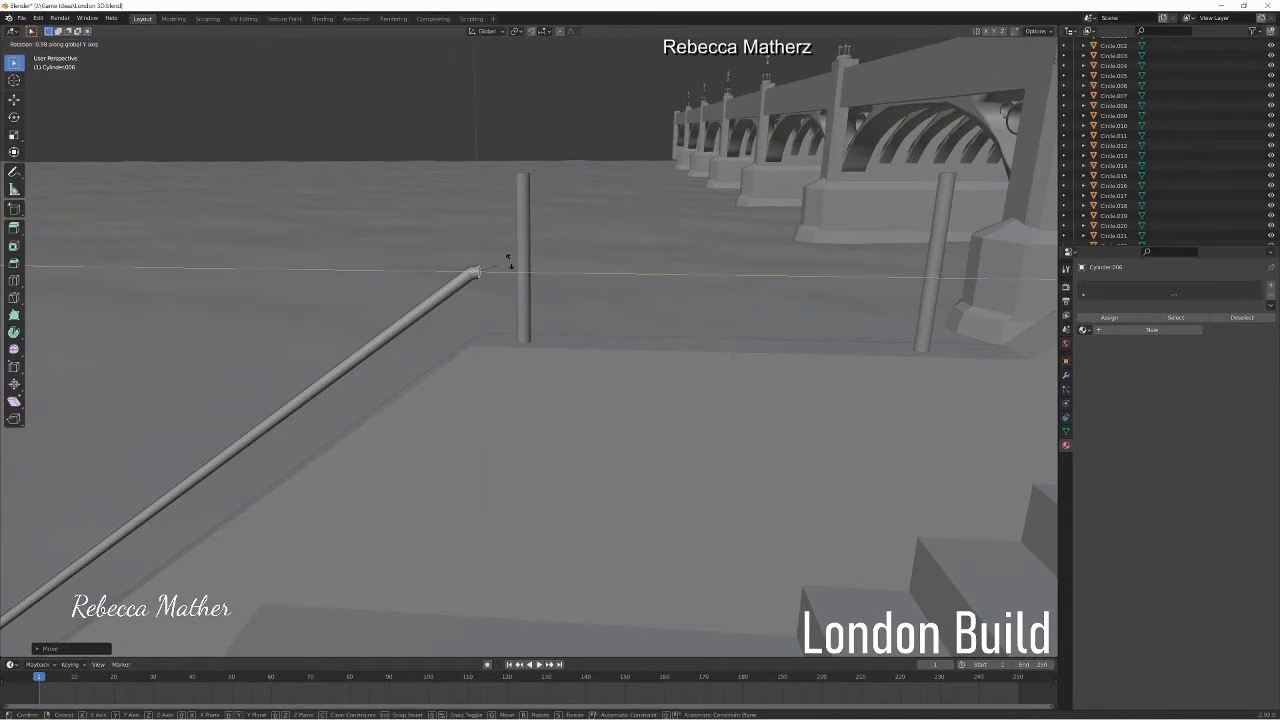
click(513, 263)
key(e)
click(1003, 318)
Shift the rail's upper end along the X axis to line it up with the stair wall.
middle_drag(1003, 318, 322, 335)
middle_drag(244, 296, 503, 477)
scroll(500, 465, down, 5)
key(g)
key(x)
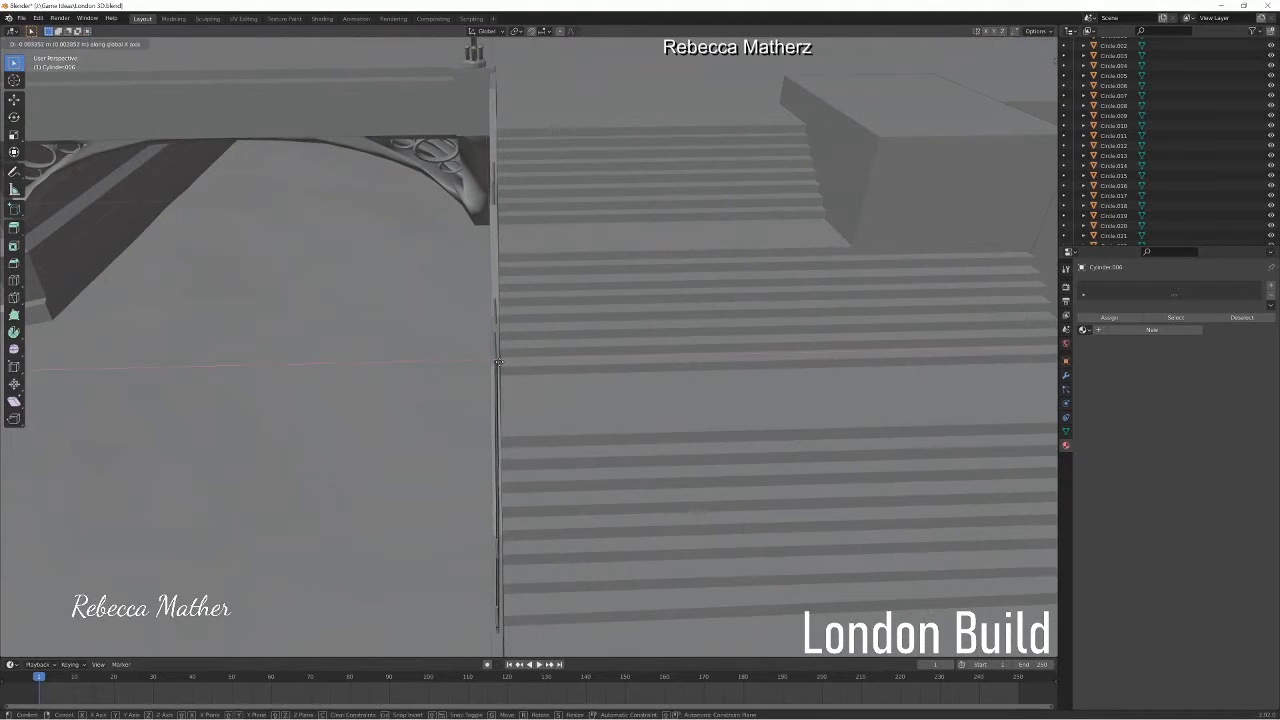
click(499, 362)
Extrude a short bend at the middle landing's corner and rotate its face about the X axis to face along the landing.
scroll(500, 363, up, 5)
middle_drag(500, 363, 514, 395)
key(g)
key(x)
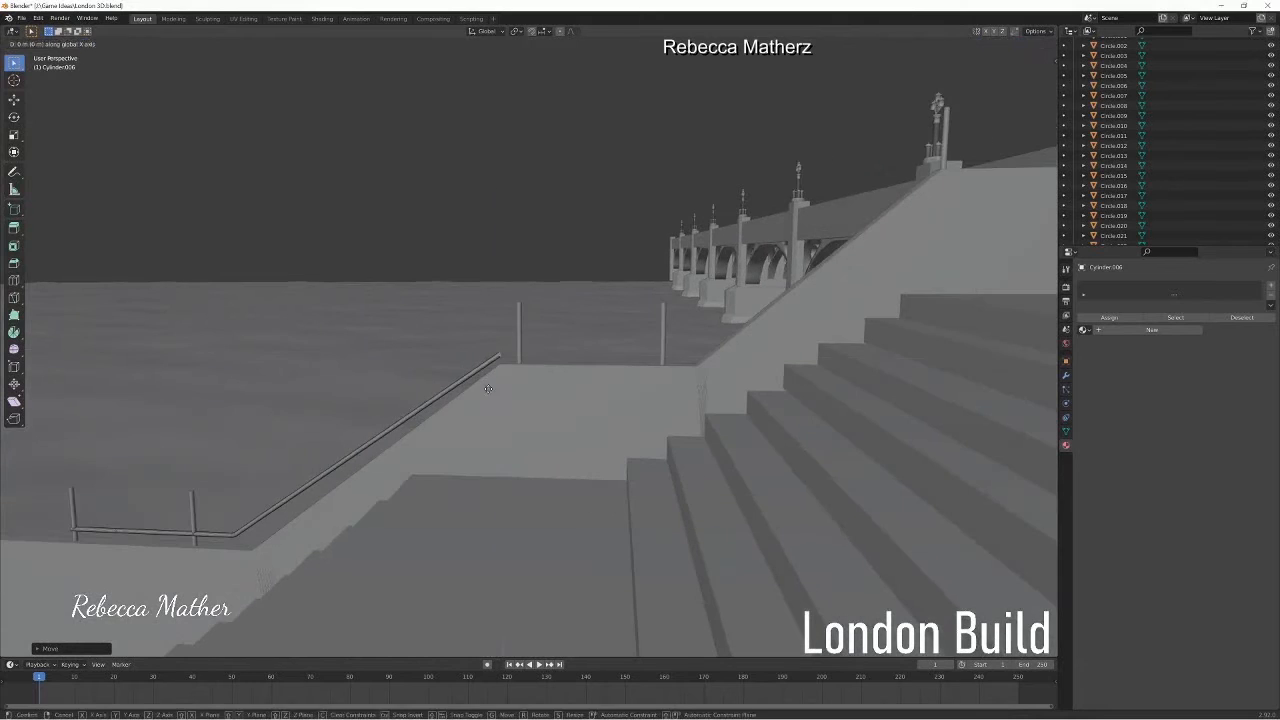
middle_drag(470, 372, 435, 357)
click(438, 355)
key(r)
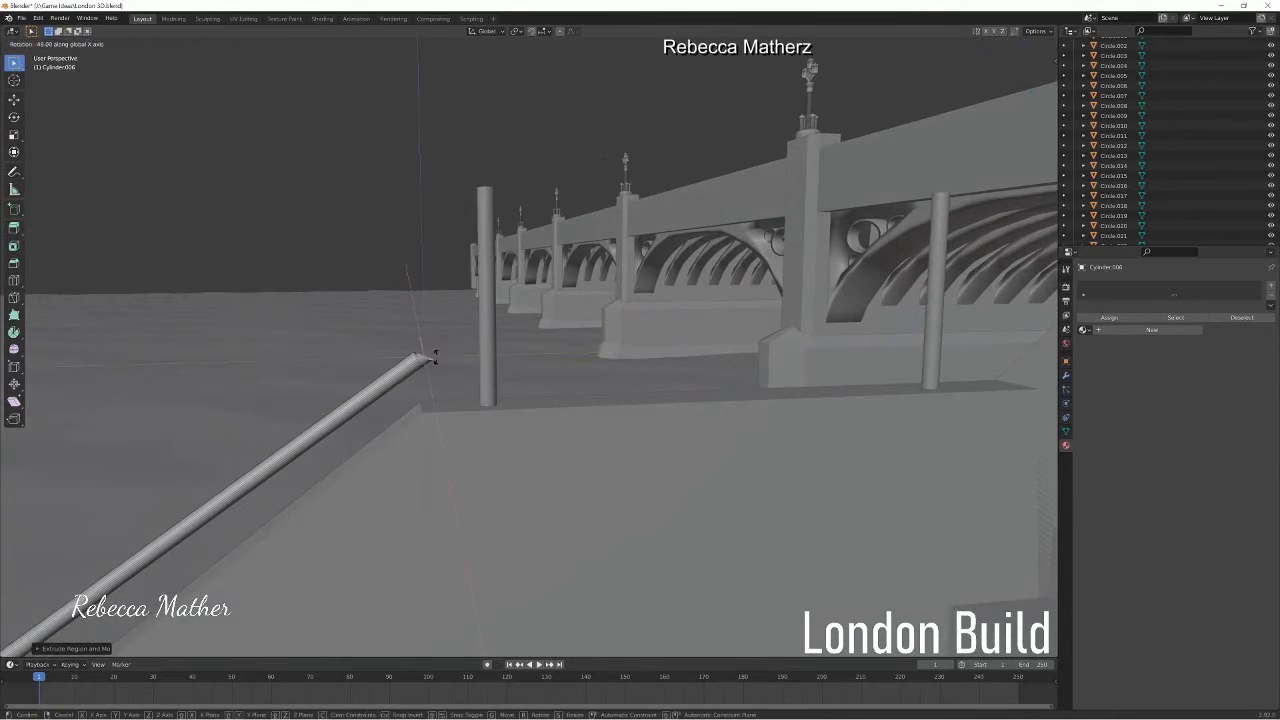
click(449, 419)
Extrude the rail along the middle landing past both posts and align its end with the wall on the X axis.
key(e)
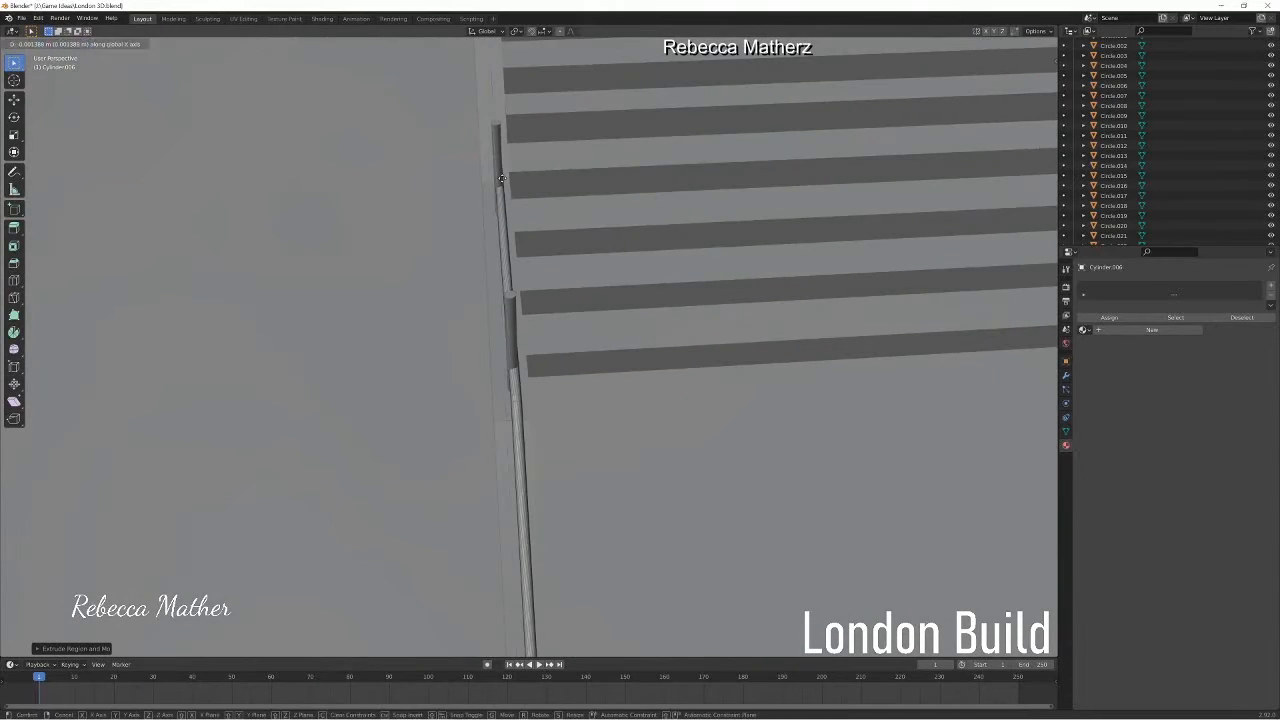
middle_drag(585, 320, 486, 396)
key(g)
key(x)
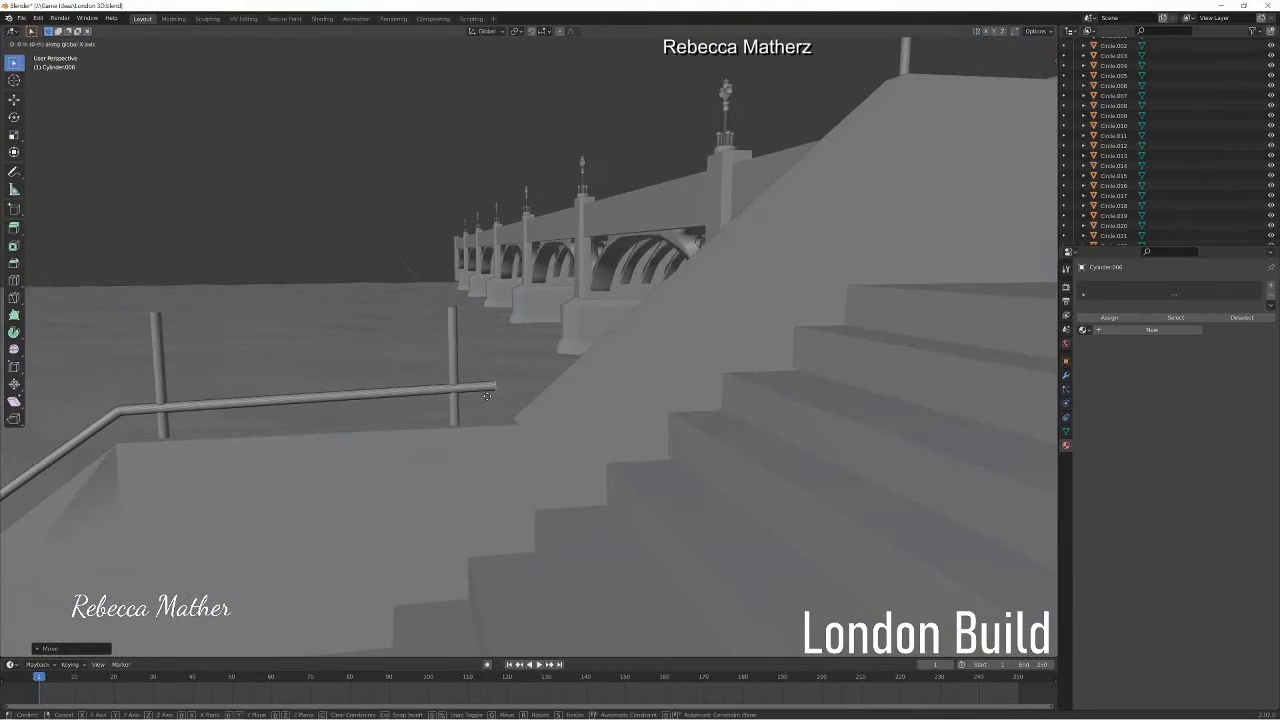
click(497, 398)
Rotate the rail's end face at the middle landing's far corner about the X axis and extrude the rail up the upper flight.
key(r)
key(z)
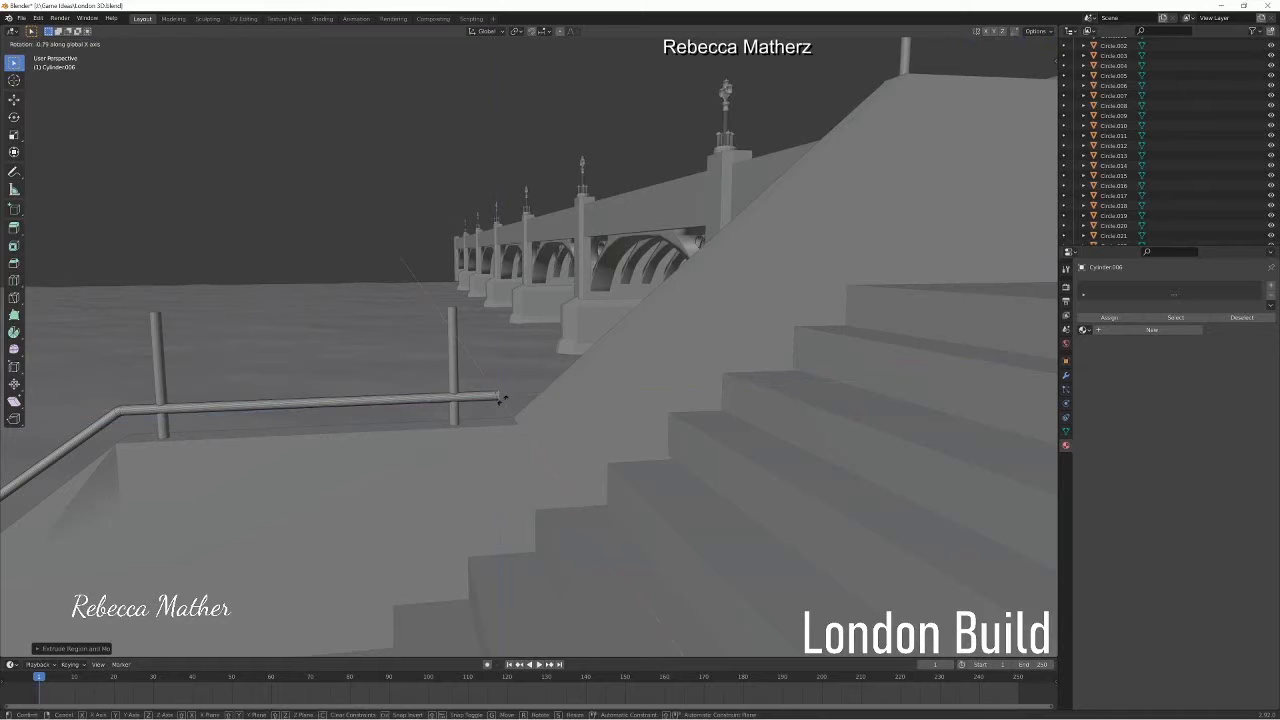
click(503, 397)
key(e)
middle_drag(853, 303, 560, 440)
key(e)
key(x)
key(z)
click(464, 368)
Align the extruded rail end with the top of the upper flight by moving it along the X, Y and Z axes.
key(g)
key(x)
click(412, 447)
middle_drag(412, 447, 400, 375)
key(g)
key(y)
click(376, 391)
key(g)
key(z)
click(375, 400)
Fine-tune the rail end's placement at the upper landing's corner, including a shift along the X axis.
shift+middle_drag(345, 440, 312, 406)
key(g)
key(x)
mouse_move(473, 259)
middle_down()
mouse_move(291, 466)
mouse_move(476, 278)
middle_up()
click(474, 272)
key(g)
middle_drag(476, 278, 477, 282)
click(474, 280)
Extrude the rail along the upper landing past its posts and level it along the Z axis.
key(e)
click(719, 223)
key(g)
key(z)
click(719, 323)
key(e)
key(y)
click(731, 274)
Return to Object Mode and duplicate the finished lower rail straight up the Z axis as an upper handrail.
middle_drag(480, 330, 332, 469)
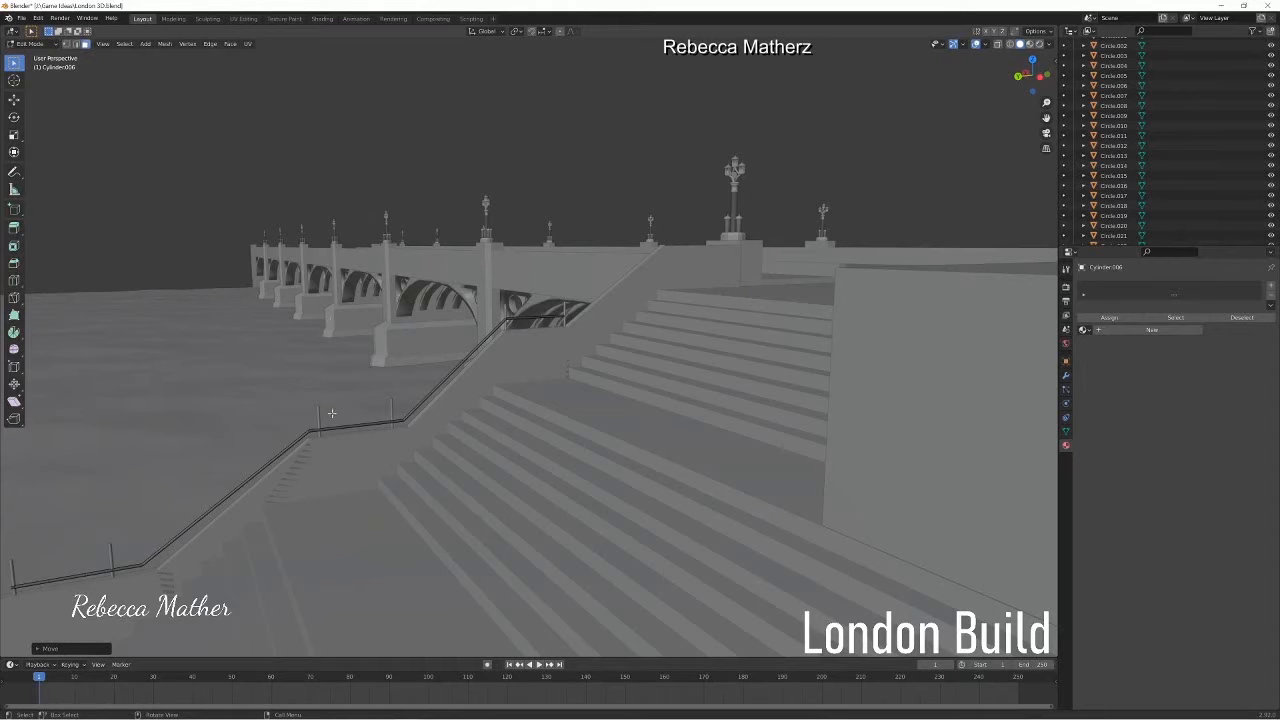
middle_drag(332, 413, 380, 345)
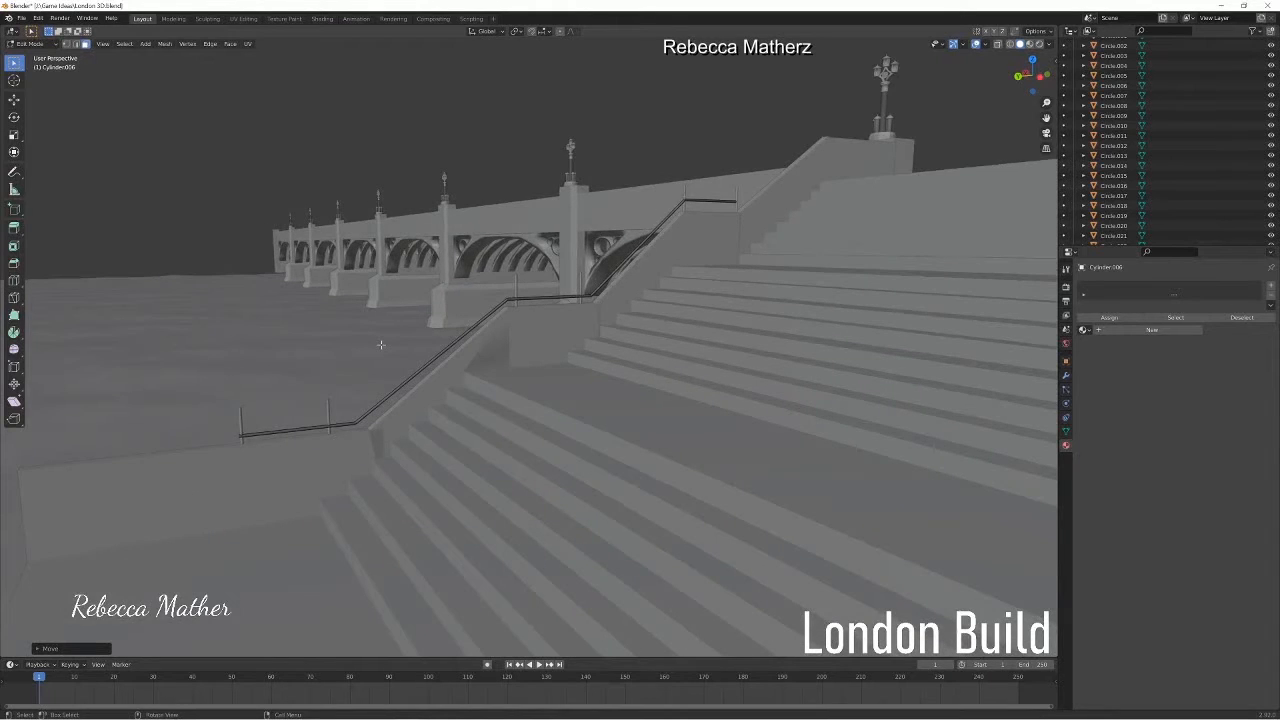
middle_drag(381, 345, 330, 348)
click(32, 44)
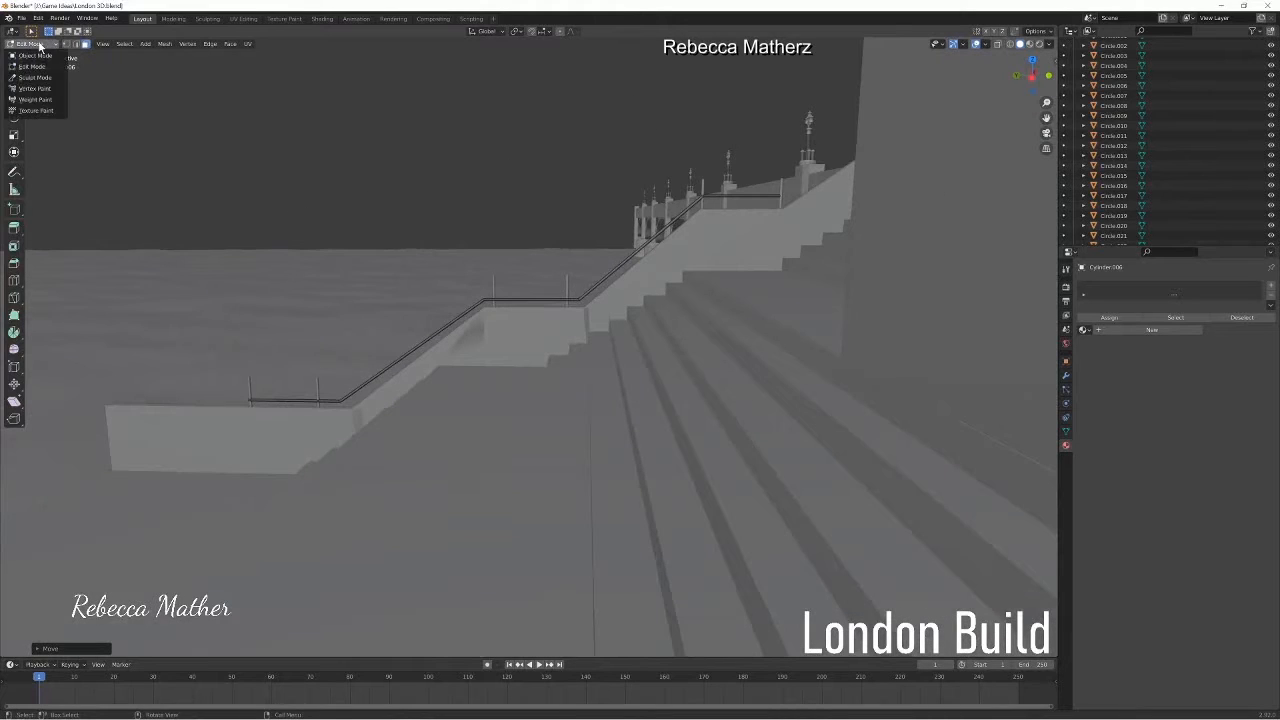
click(48, 58)
key(shift+d)
key(z)
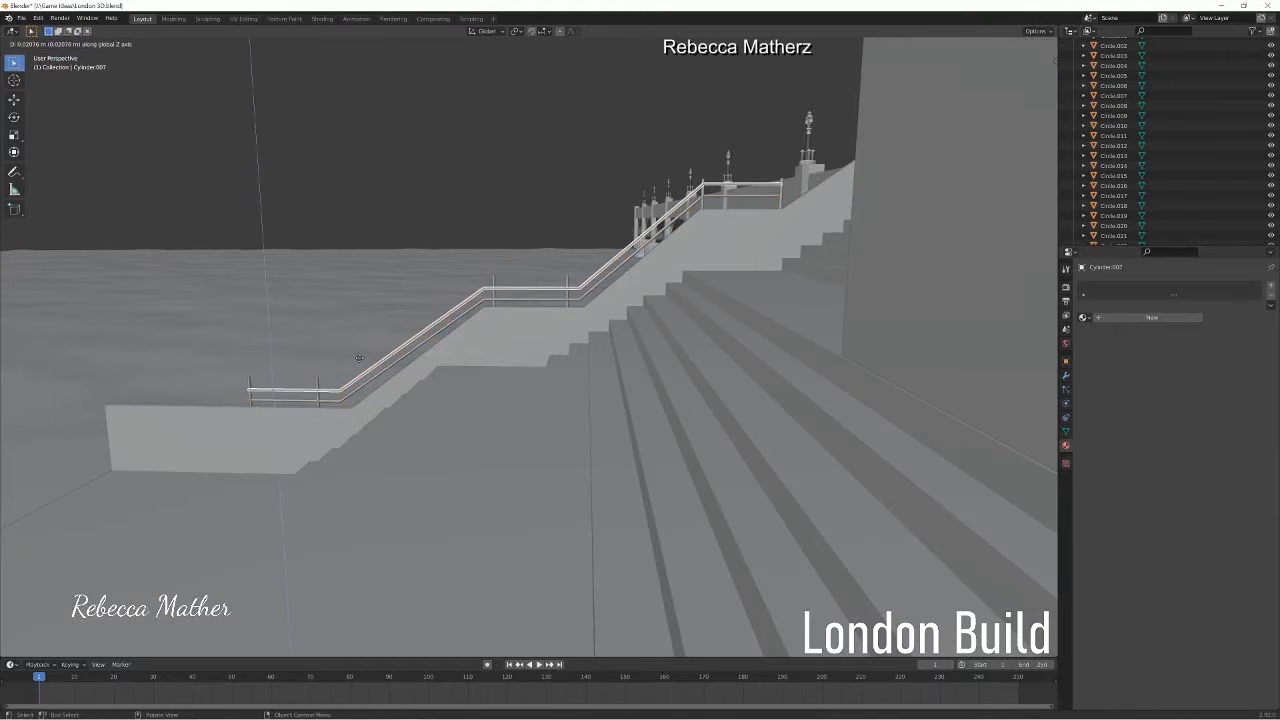
click(360, 356)
Select the posts on the lower and middle landings and adjust them along the X axis to line up with the rails.
middle_drag(360, 356, 320, 420)
click(321, 420)
shift+click(236, 424)
key(shift+d)
key(x)
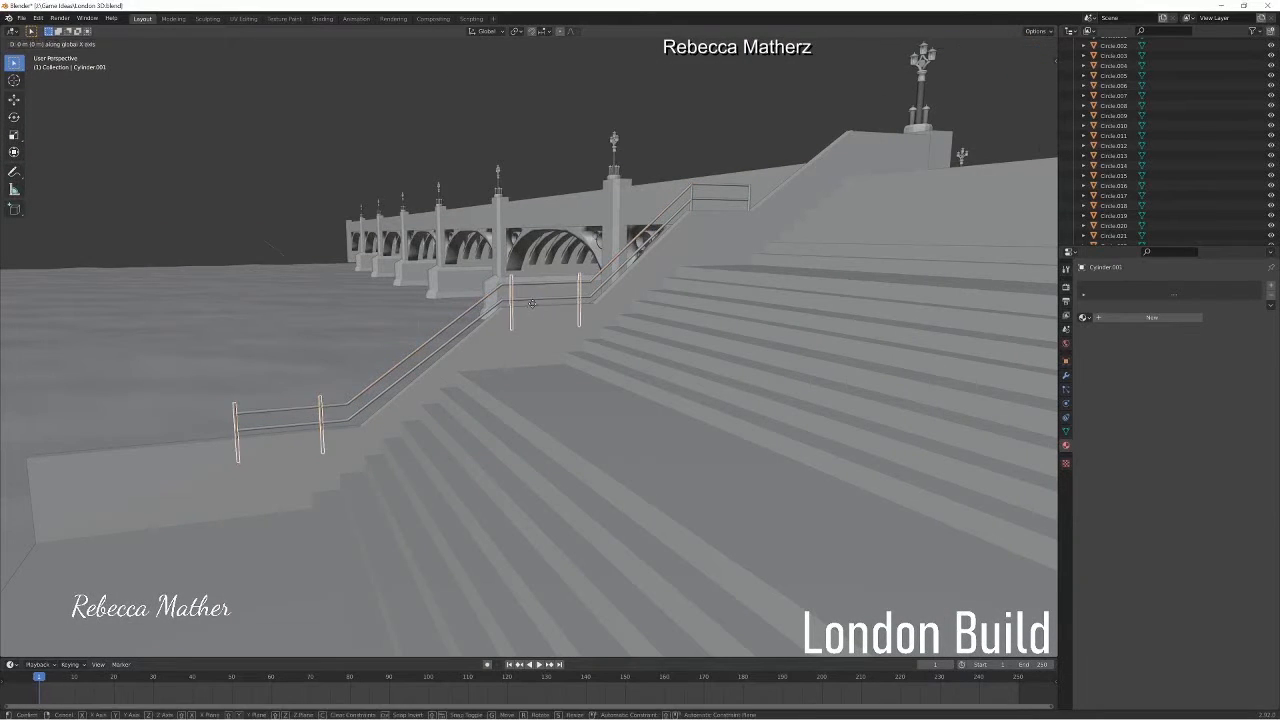
click(530, 313)
click(257, 298)
click(152, 336)
Edit the upper handrail and extrude its lower end face just past the first post, dropping it slightly along the Z axis.
shift+middle_drag(152, 338, 412, 320)
scroll(412, 390, up, 2)
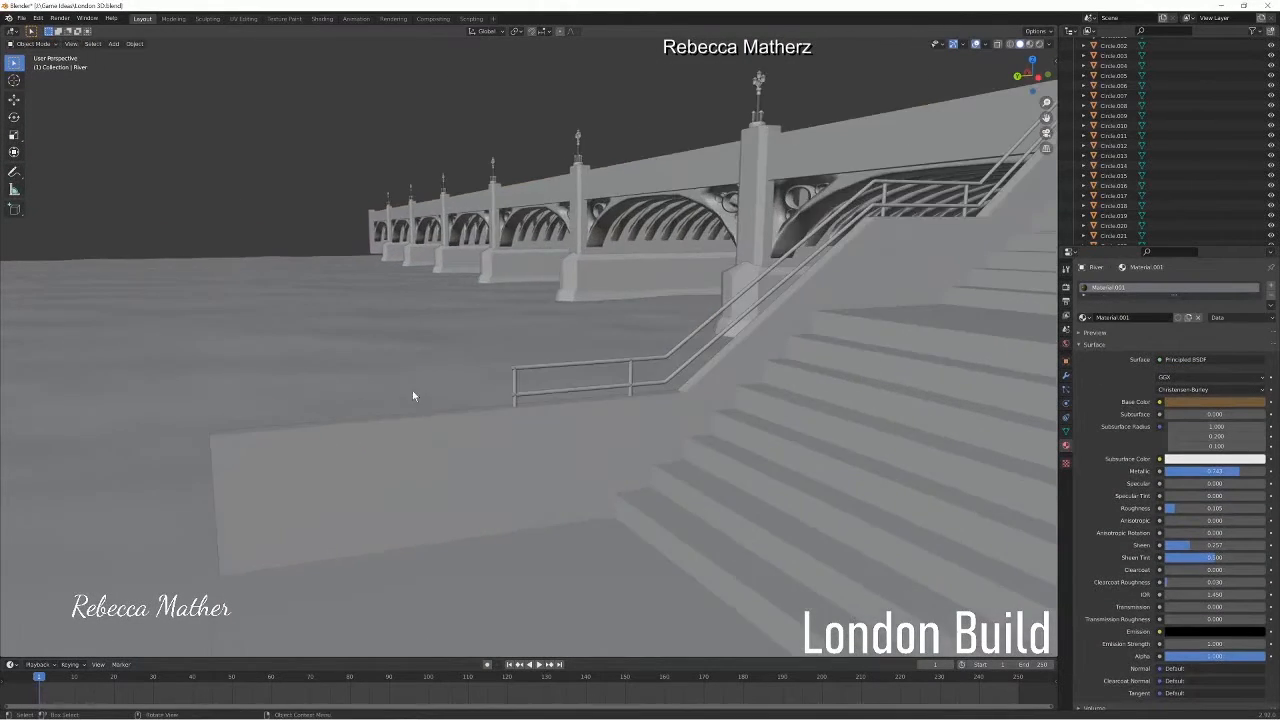
middle_drag(412, 393, 505, 312)
scroll(426, 377, up, 4)
scroll(505, 312, up, 2)
click(535, 304)
click(36, 44)
click(38, 66)
middle_drag(765, 308, 872, 316)
click(499, 335)
key(e)
click(482, 336)
key(g)
key(z)
click(481, 346)
Extrude further short segments curving downward from the handrail's lower end, rotating their faces about the X axis and adjusting along Y.
click(468, 368)
key(r)
key(x)
click(469, 368)
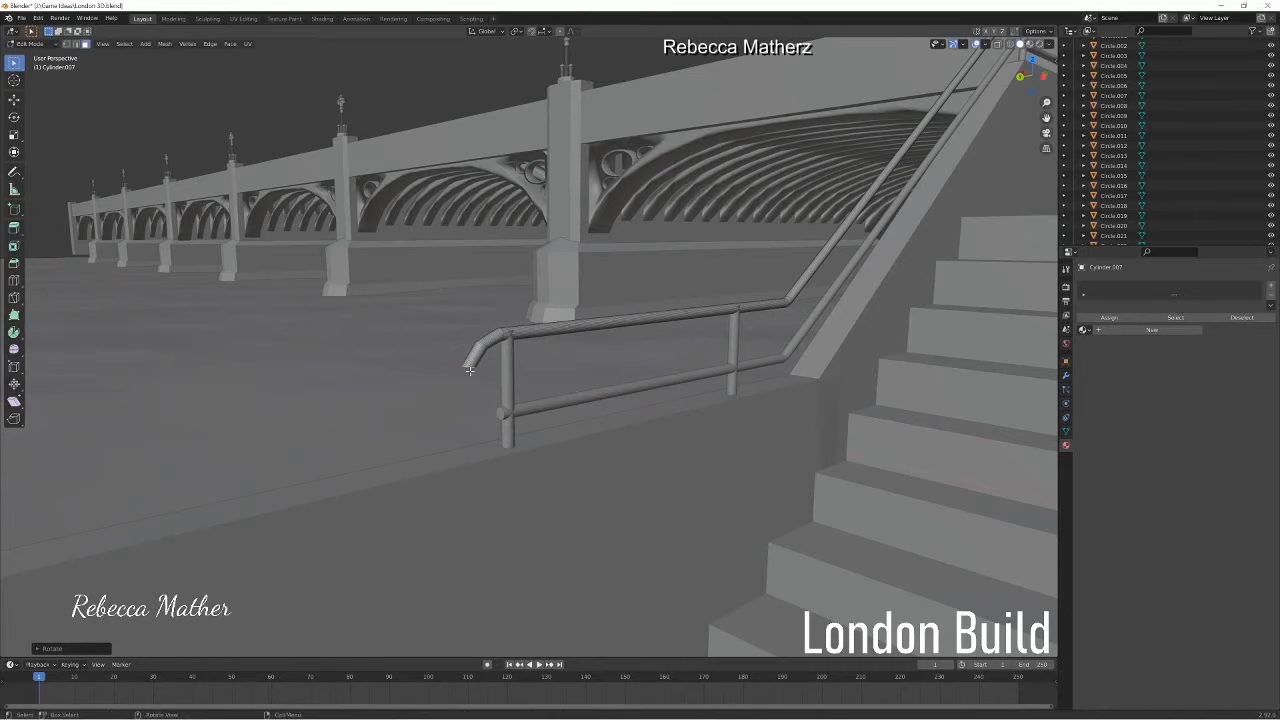
click(473, 404)
key(g)
key(y)
click(479, 405)
key(r)
key(x)
click(481, 400)
Complete the handrail's curved lower end by extruding it back to the lower rail at the first post, then return to Object Mode.
click(484, 421)
middle_drag(484, 421, 256, 368)
key(r)
key(x)
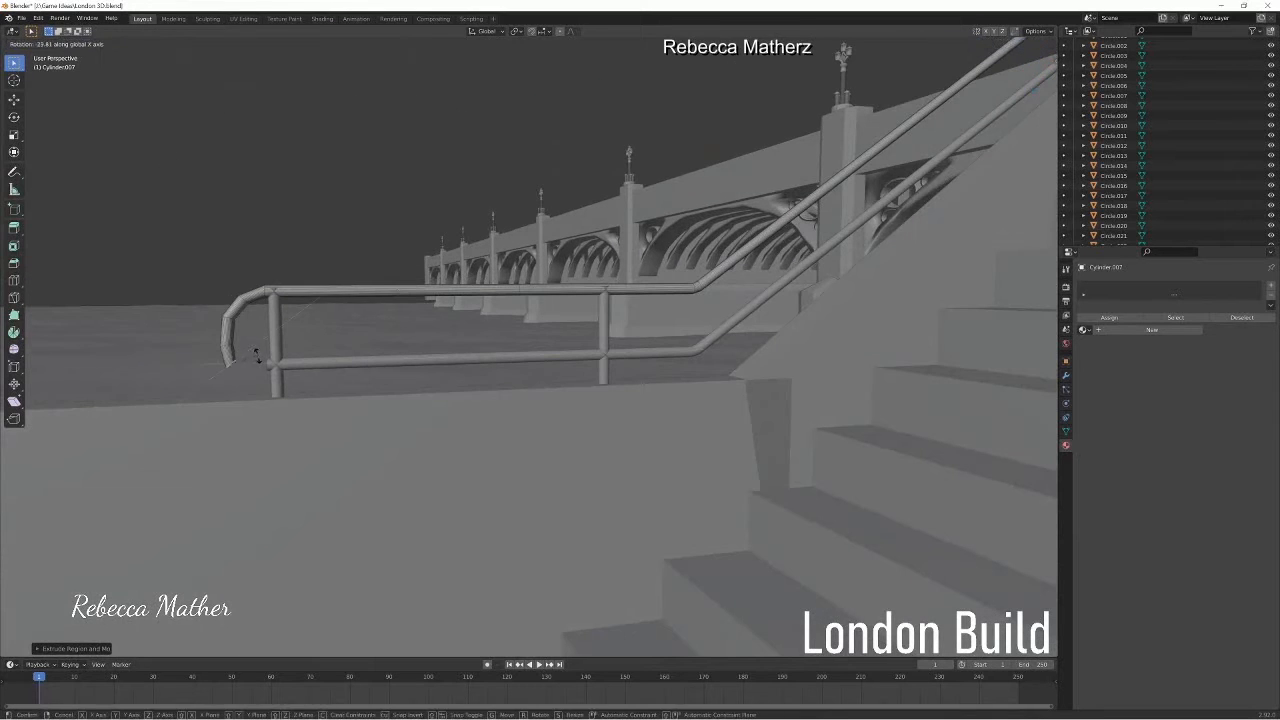
key(z)
click(274, 357)
middle_drag(265, 407, 269, 411)
key(g)
key(x)
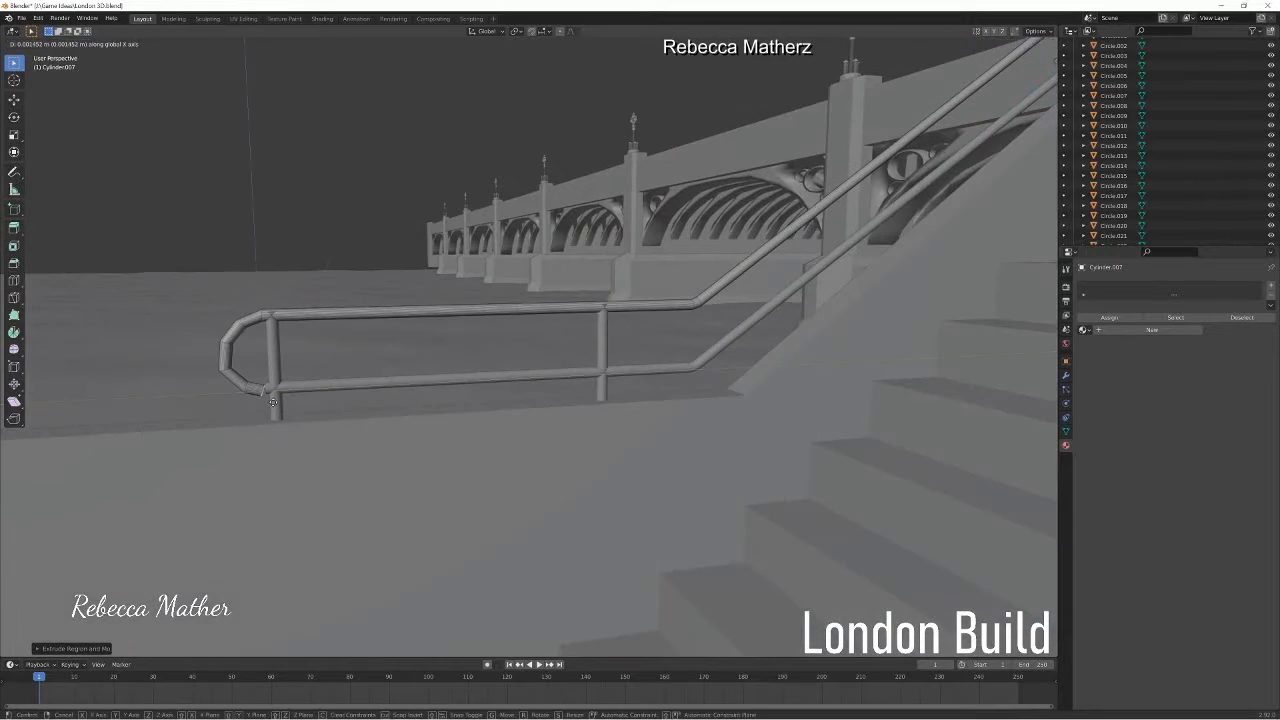
click(281, 398)
middle_drag(281, 398, 282, 430)
scroll(282, 430, down, 3)
click(30, 44)
click(40, 55)
Apply smooth shading to the upper handrail, the lower rail and a post.
right_click(482, 332)
click(482, 332)
click(502, 369)
right_click(485, 357)
click(485, 357)
click(636, 343)
right_click(636, 343)
click(636, 343)
shift+middle_drag(927, 169, 785, 96)
scroll(644, 269, down, 4)
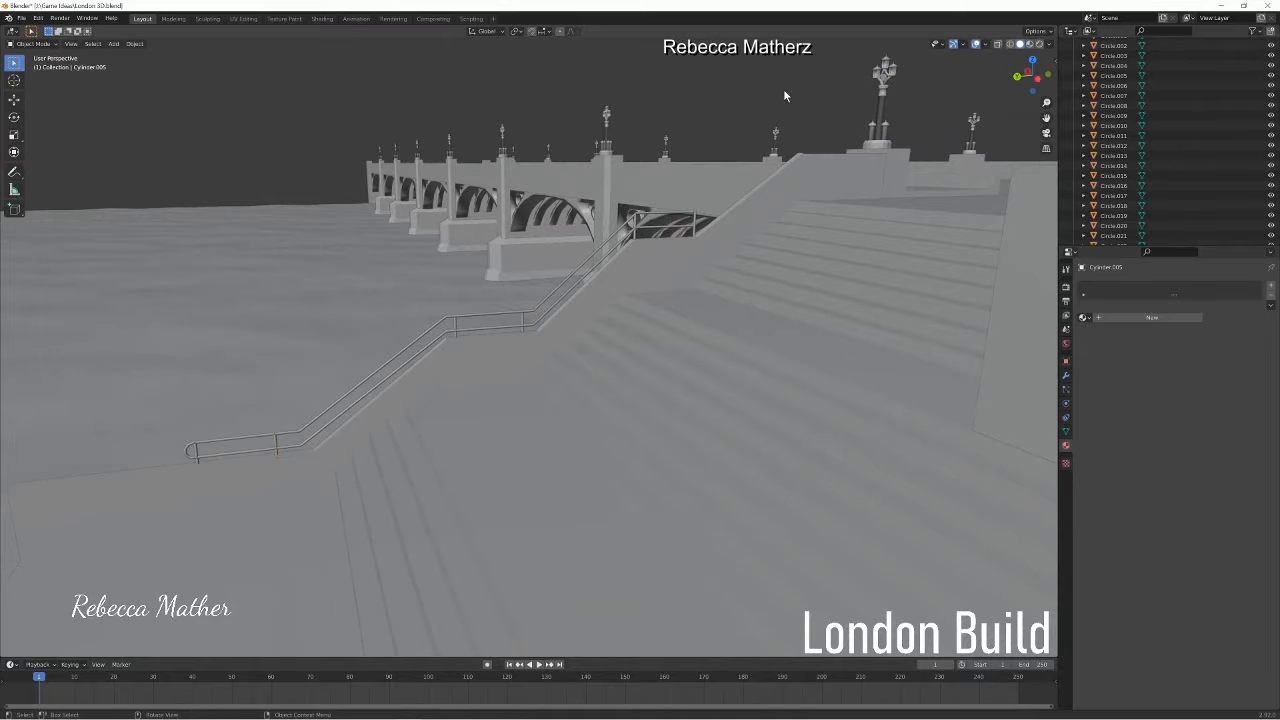
Shorten the lower rail's upper end along the Y axis so it stops at the last post.
middle_drag(745, 198, 683, 212)
click(728, 192)
scroll(736, 200, down, 4)
scroll(934, 230, up, 4)
click(676, 236)
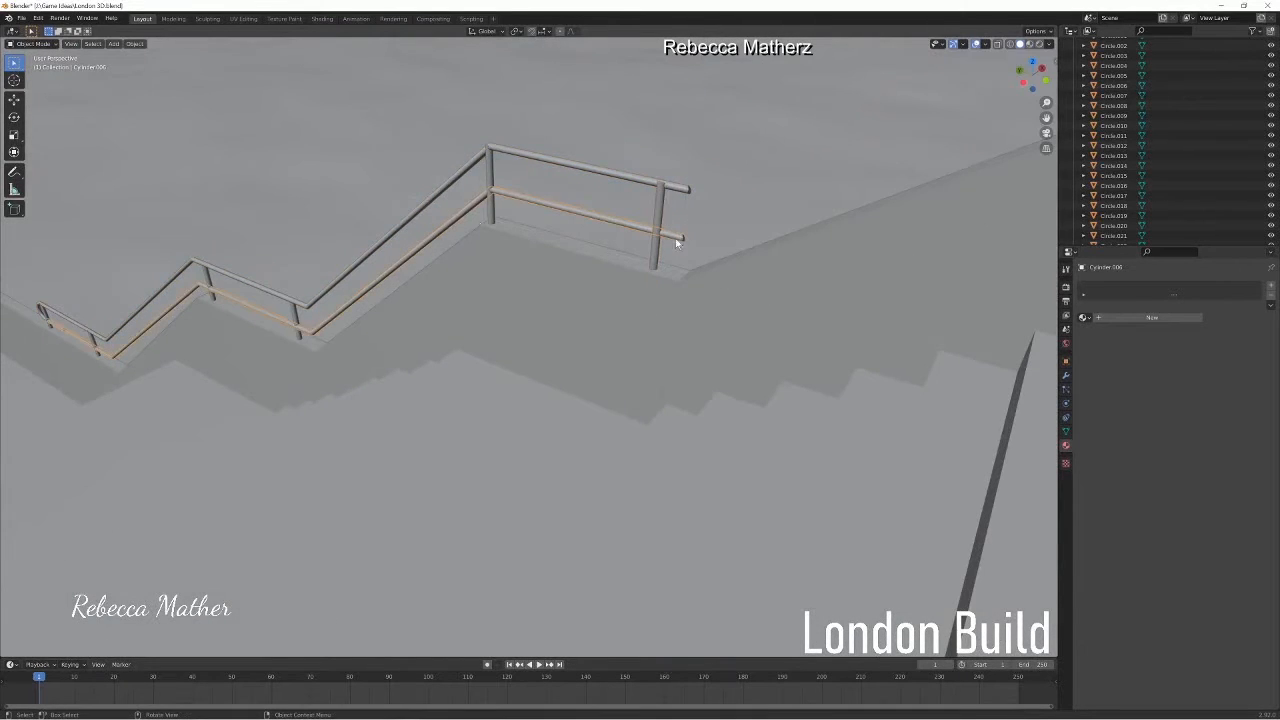
key(Tab)
click(683, 238)
key(g)
key(y)
click(657, 233)
click(32, 44)
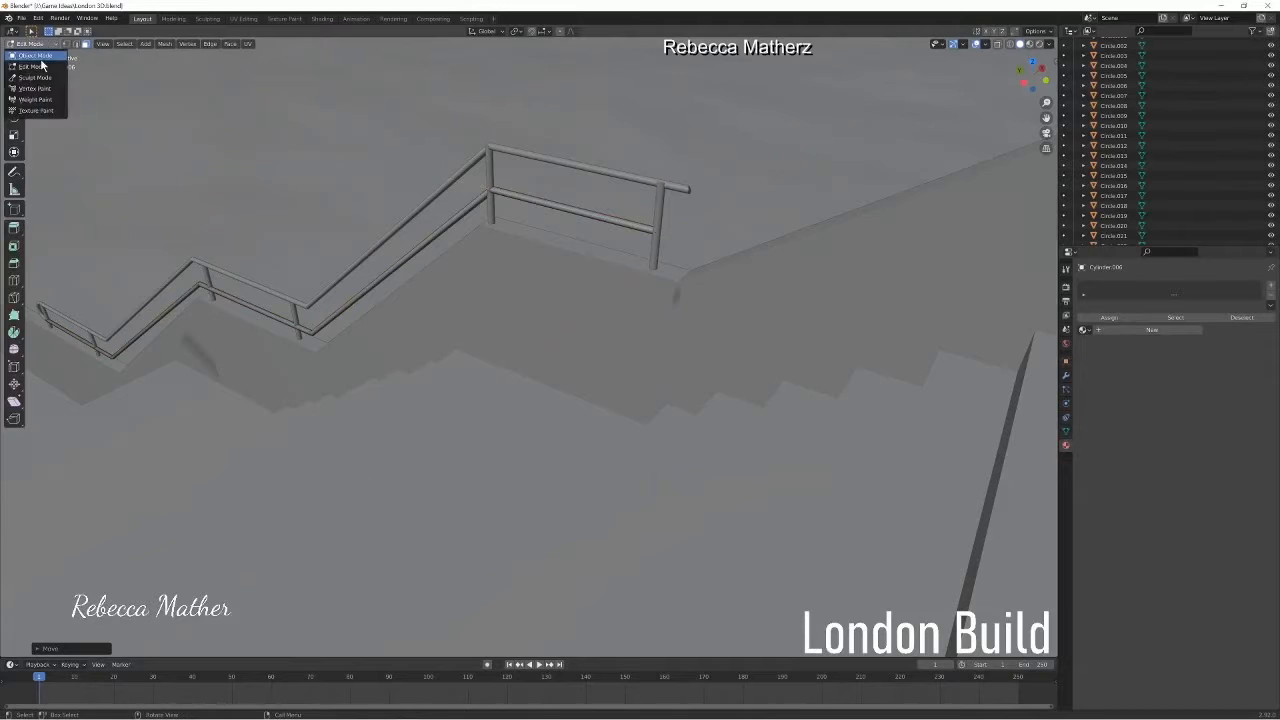
click(36, 56)
Extrude the handrail's upper end beyond the last post in a short downward bend and rotate its end face about the X axis.
click(672, 185)
click(26, 44)
click(22, 67)
click(689, 190)
key(r)
click(709, 257)
key(e)
click(730, 278)
key(r)
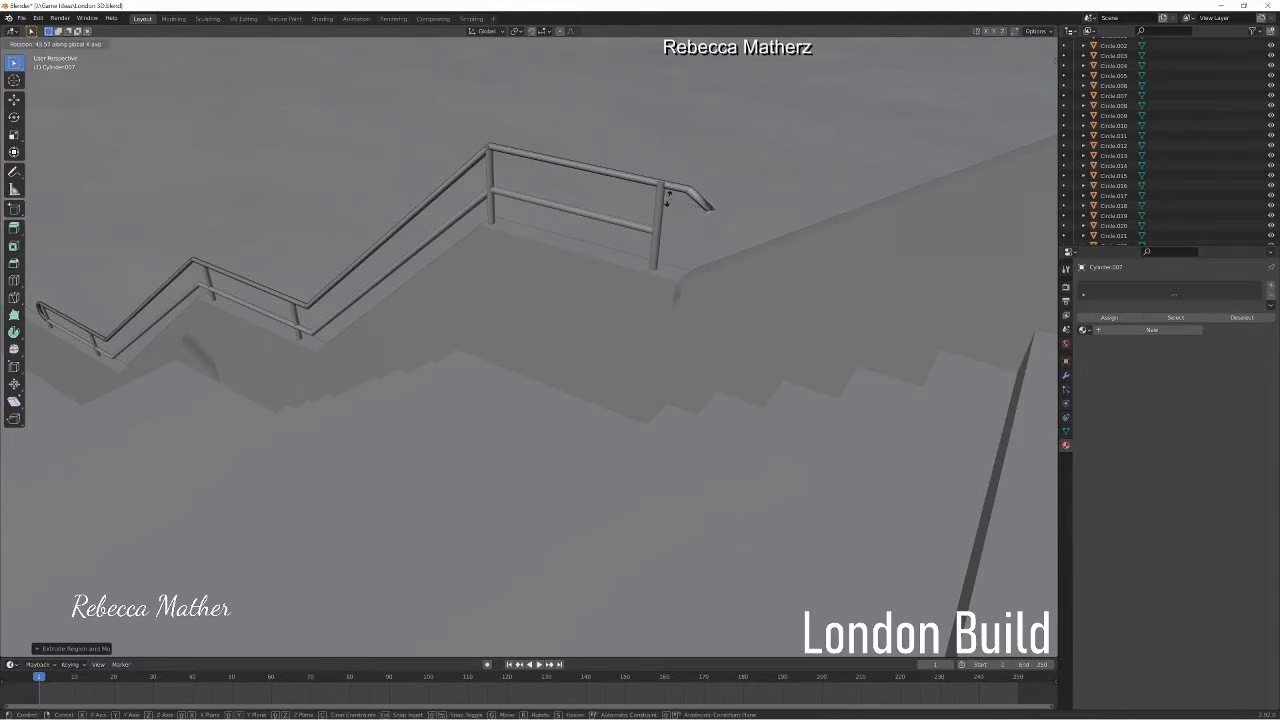
click(708, 237)
Extrude more segments curling the handrail's upper end back toward the last post, rotating about X and aligning along the X axis.
key(e)
click(683, 236)
key(r)
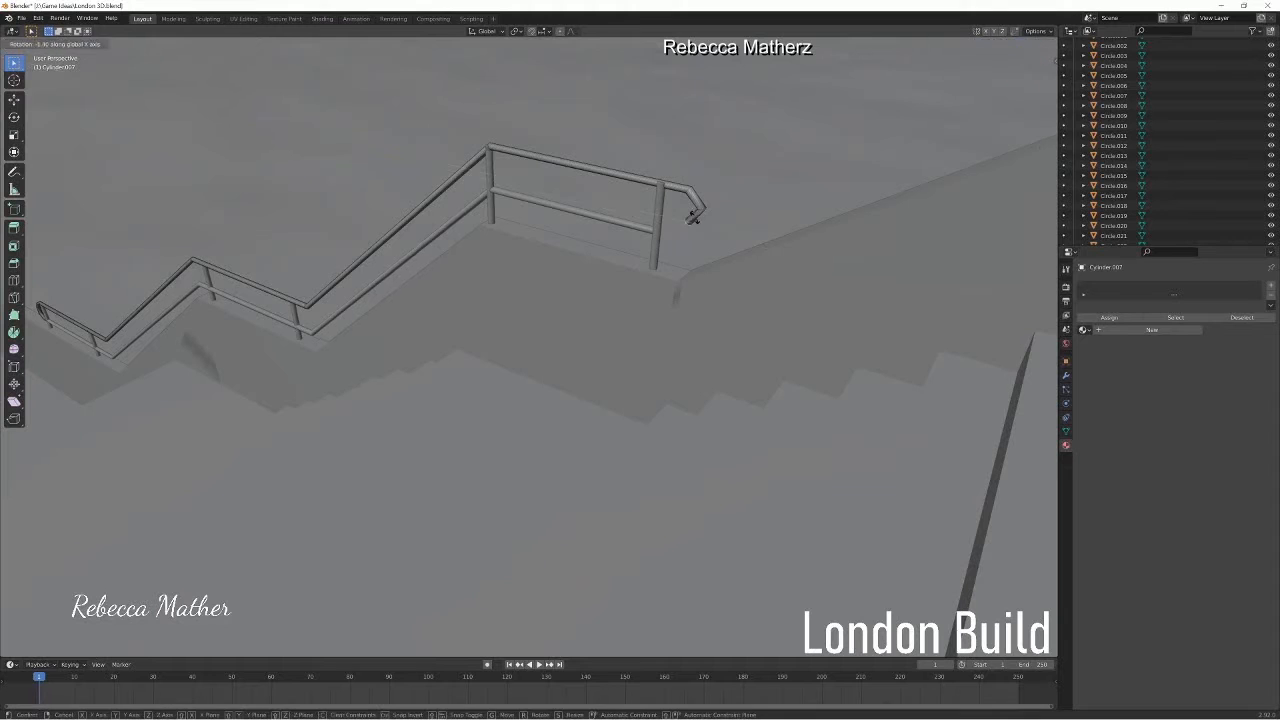
click(693, 221)
middle_drag(655, 228, 706, 270)
key(e)
click(798, 165)
key(g)
key(x)
click(790, 167)
Refine the curved upper end with a loop cut, moving and scaling the bend, then return to Object Mode.
middle_drag(790, 167, 726, 177)
click(735, 129)
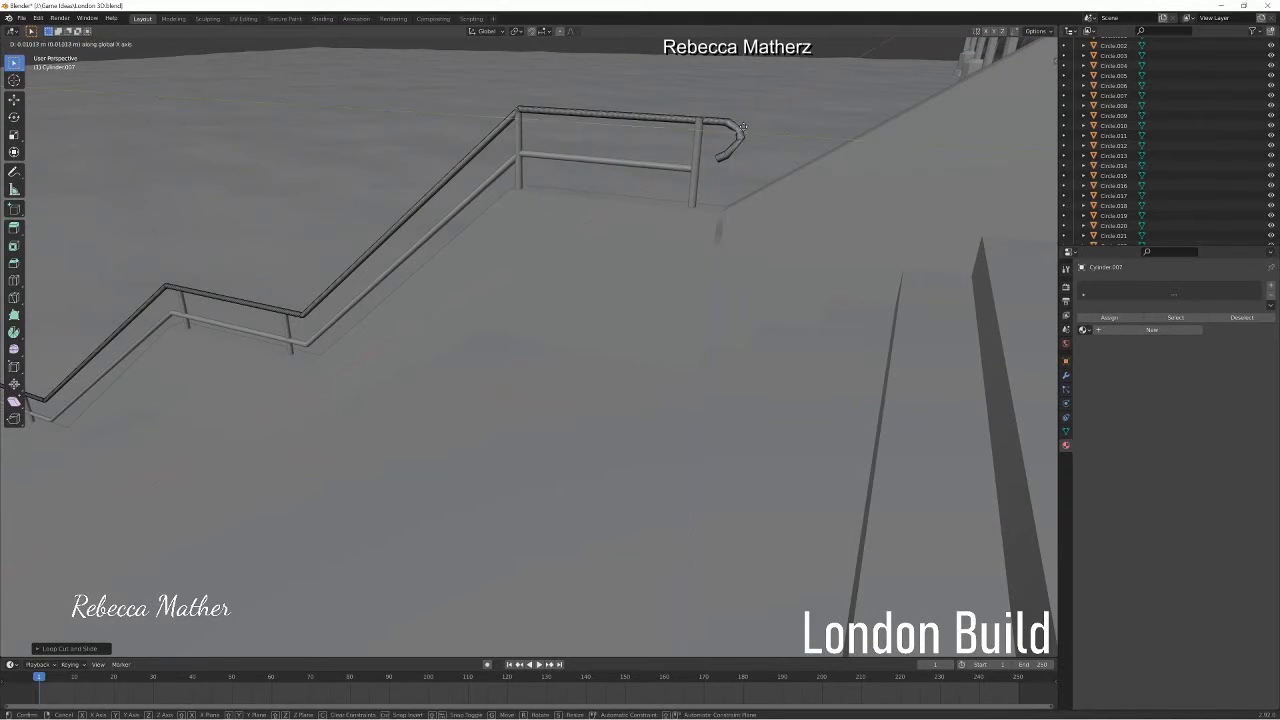
click(741, 133)
middle_drag(741, 133, 649, 203)
scroll(652, 190, up, 4)
shift+middle_drag(663, 117, 553, 235)
key(s)
click(486, 118)
key(g)
key(z)
click(488, 124)
mouse_move(488, 124)
middle_down()
mouse_move(491, 188)
mouse_move(563, 258)
mouse_move(501, 273)
mouse_move(483, 147)
middle_up()
scroll(491, 188, down, 4)
key(Tab)
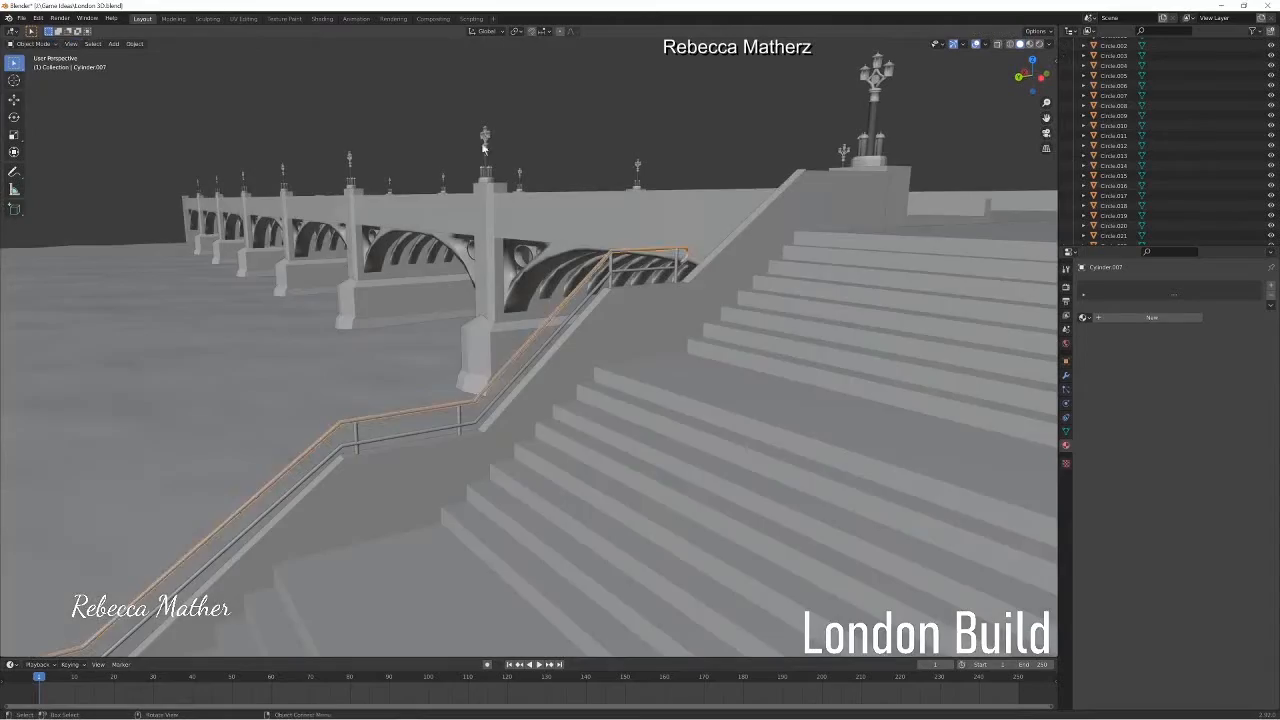
Preview the railing and bridge scene in rendered viewport shading.
mouse_move(338, 395)
middle_down()
mouse_move(355, 331)
mouse_move(400, 331)
mouse_move(437, 255)
middle_up()
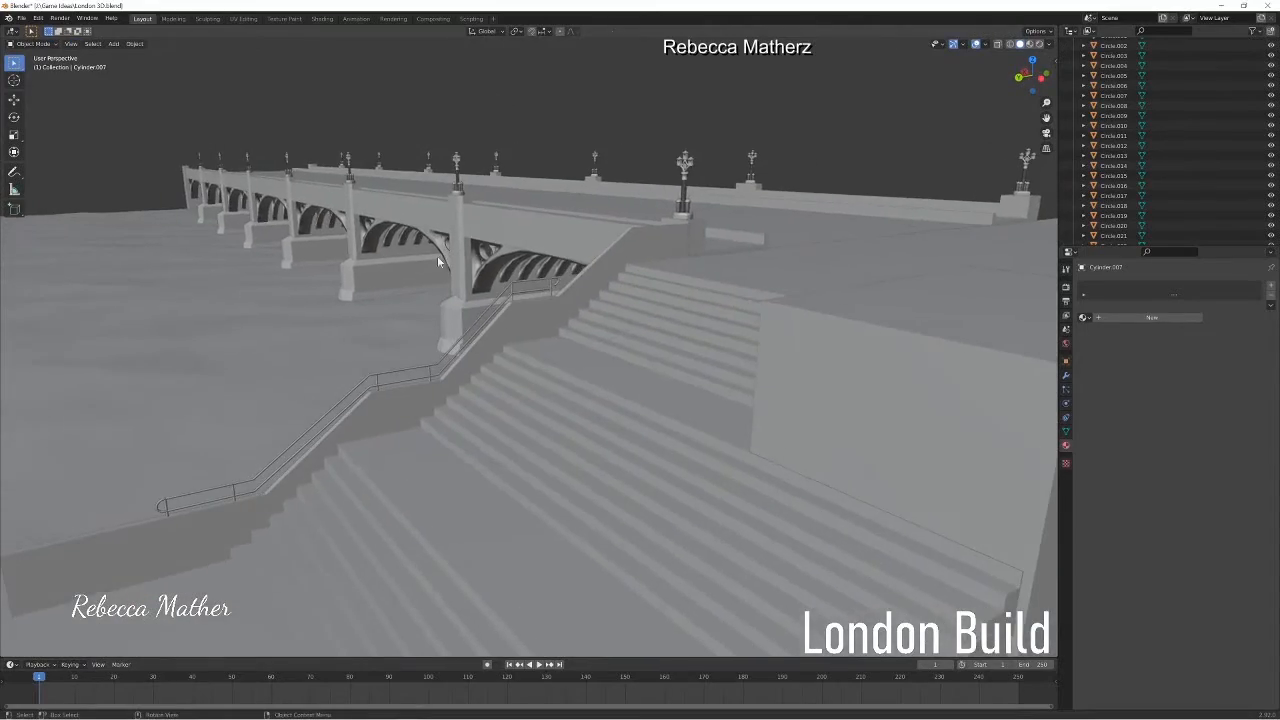
click(1039, 44)
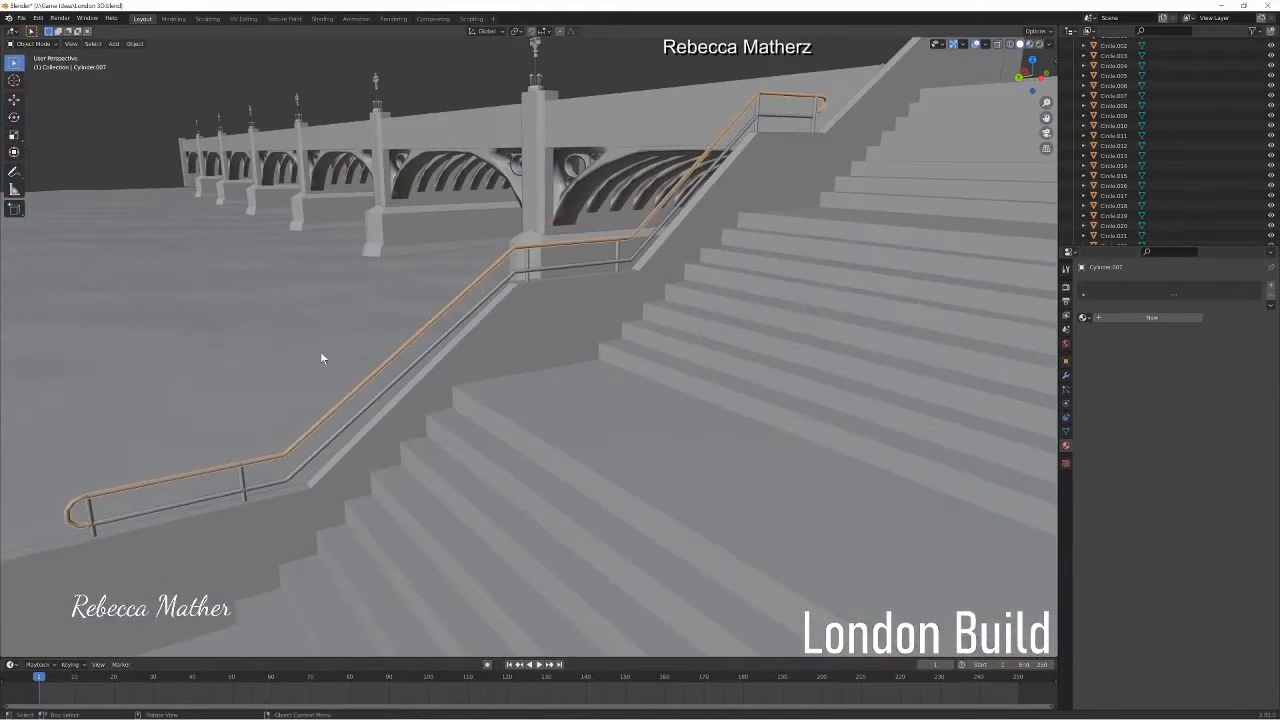
Add the lower rail to the selected handrail and duplicate both along the X axis to the middle of the stairs.
shift+click(178, 508)
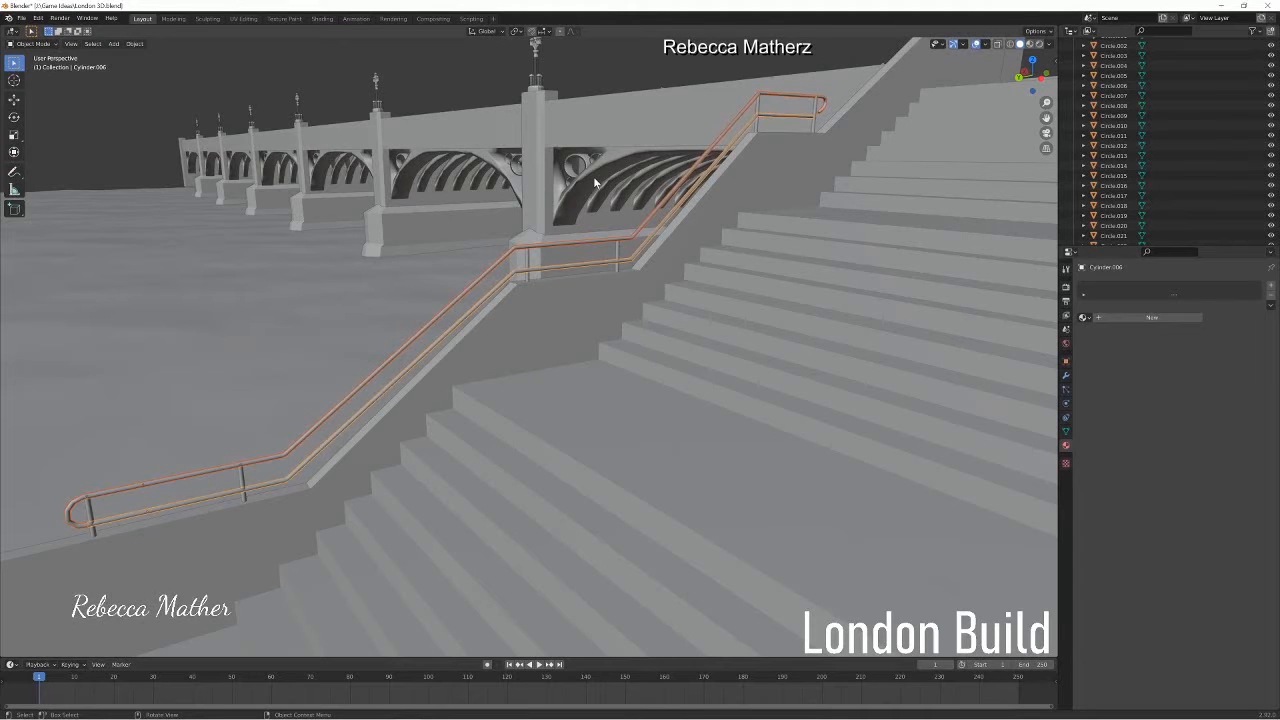
middle_drag(449, 351, 743, 365)
key(shift+d)
key(x)
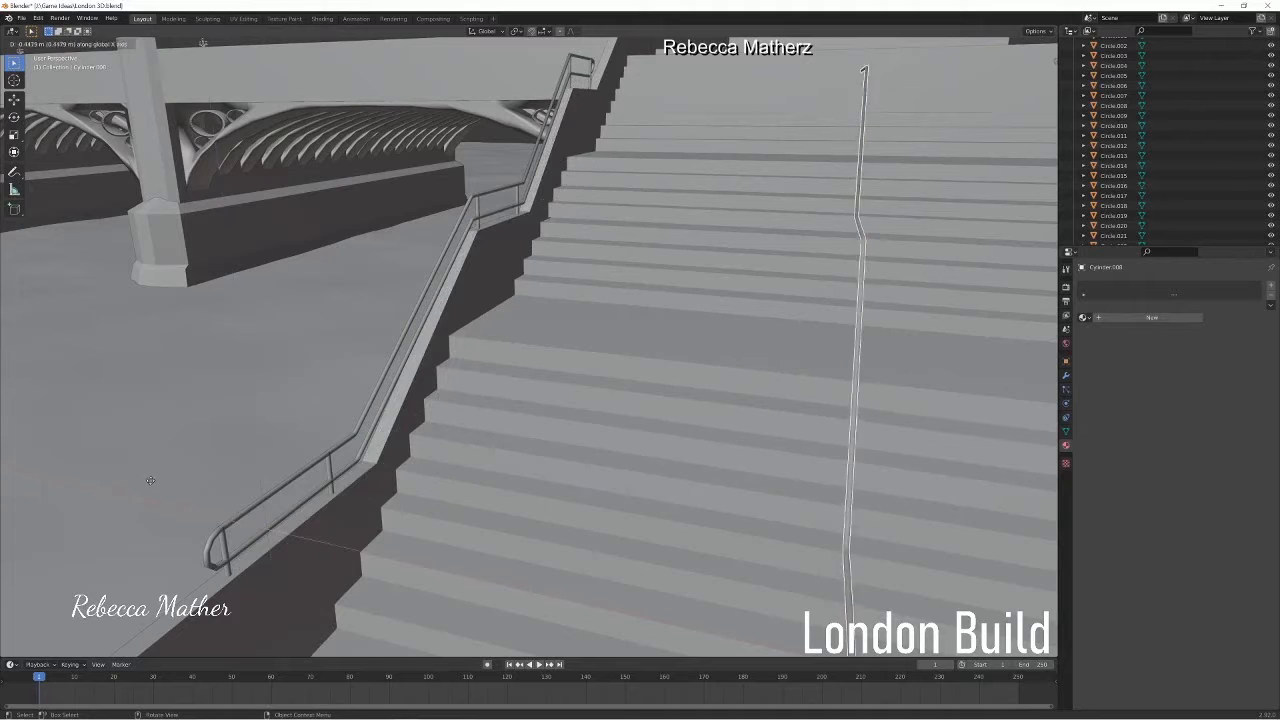
click(860, 214)
scroll(860, 214, down, 4)
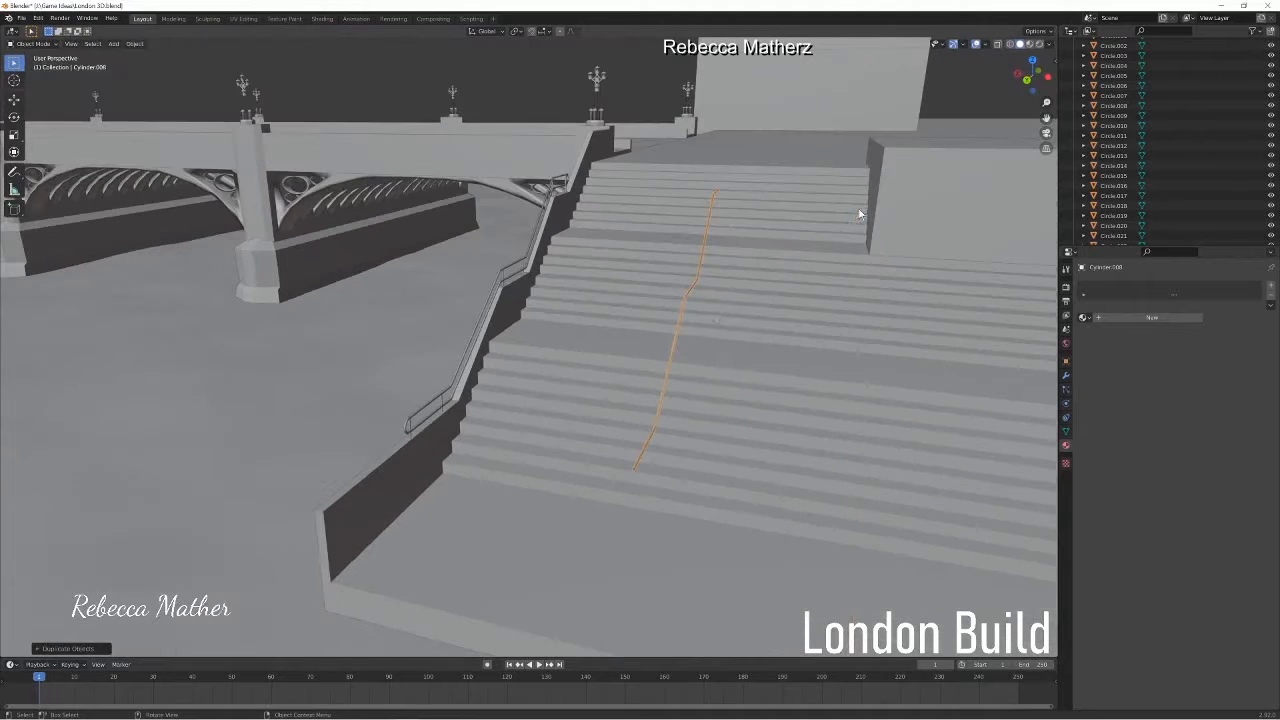
Position the middle handrail along the X axis and duplicate it along X to make a parallel second rail.
middle_drag(686, 321, 573, 305)
key(g)
key(x)
click(689, 297)
key(shift+d)
key(x)
click(702, 301)
scroll(749, 354, up, 6)
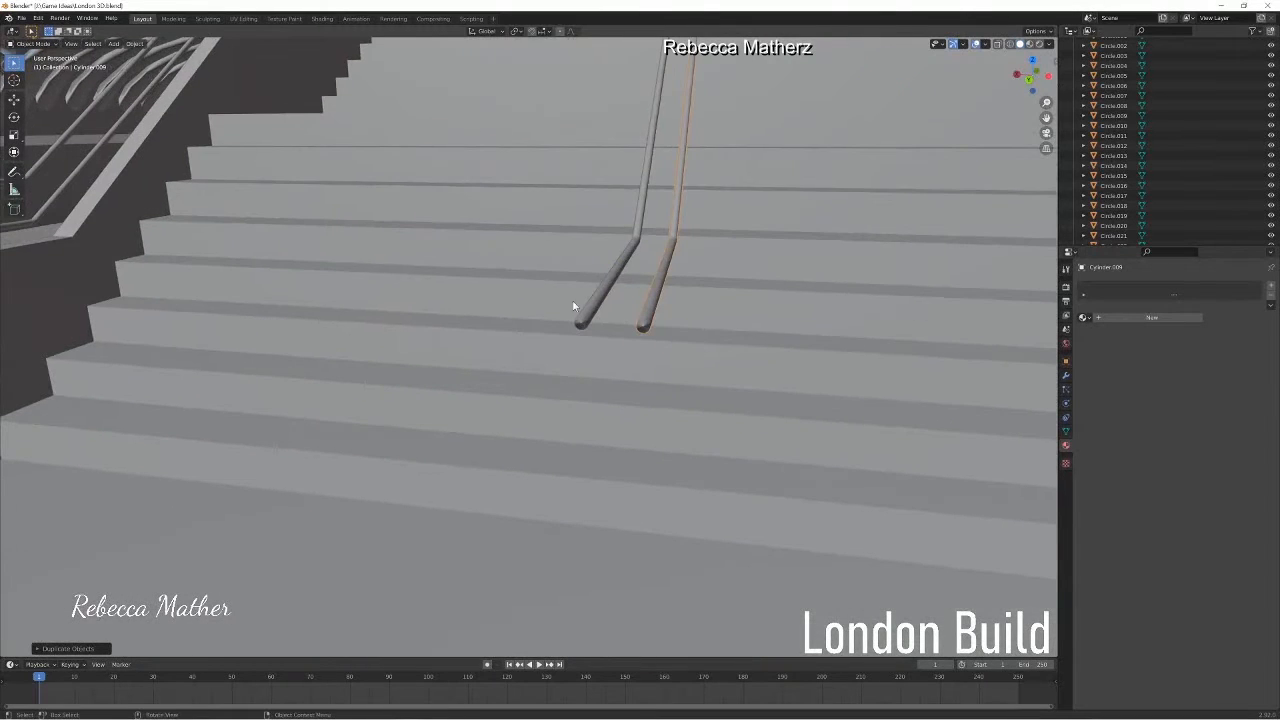
In Edit Mode, extrude a short segment from the second rail's lower end face.
click(38, 45)
click(32, 69)
click(83, 44)
click(642, 328)
key(e)
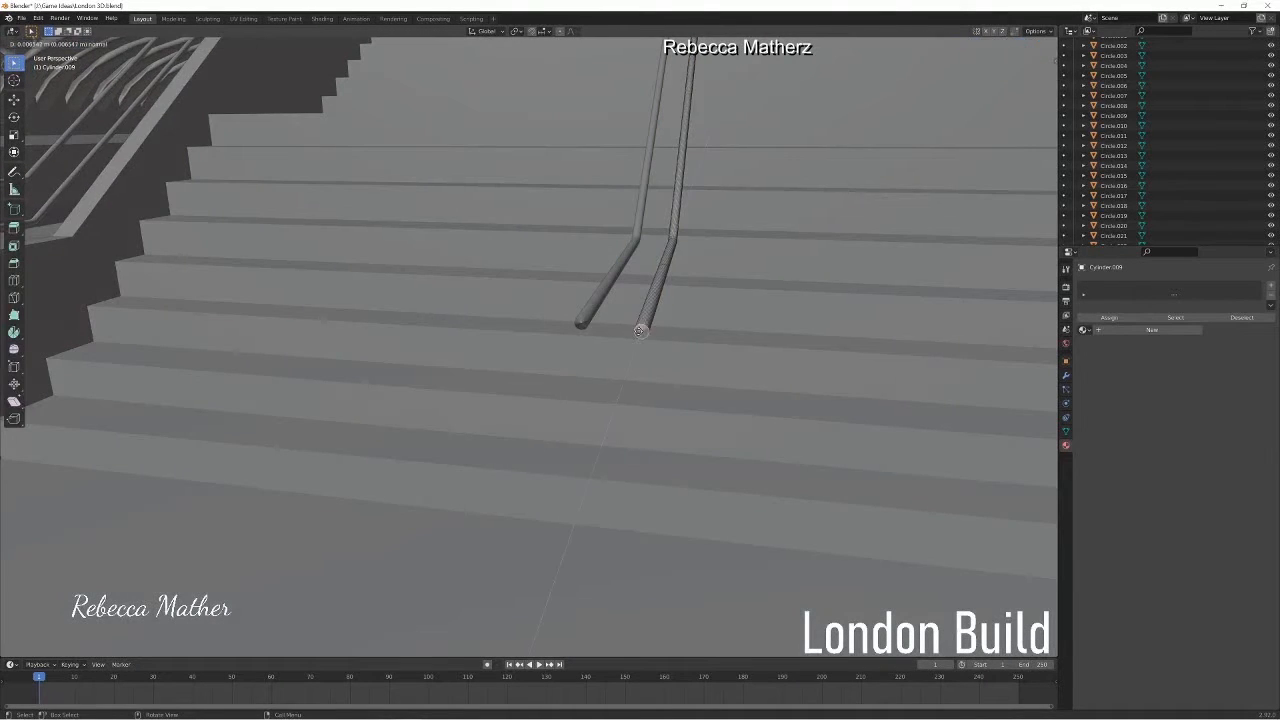
click(637, 336)
Rotate the extruded lower-end face about the X and Z axes to turn it toward the first rail.
middle_drag(634, 331, 594, 480)
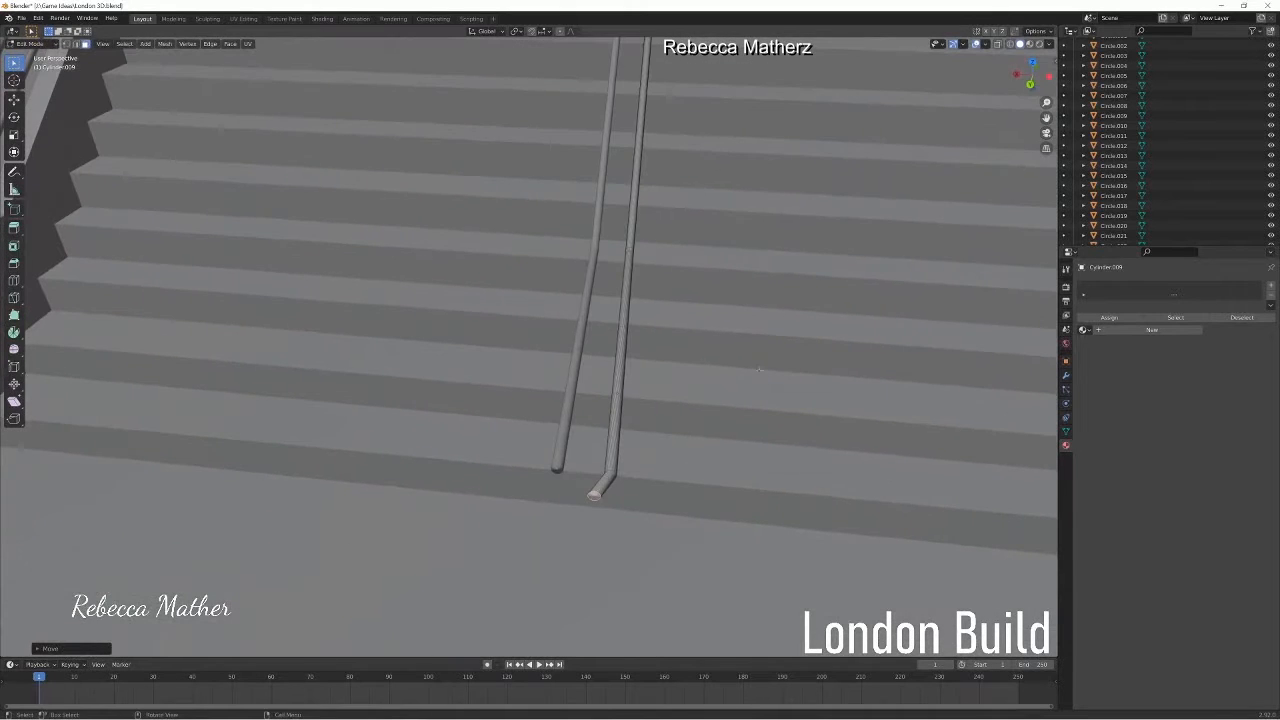
key(r)
key(x)
click(595, 497)
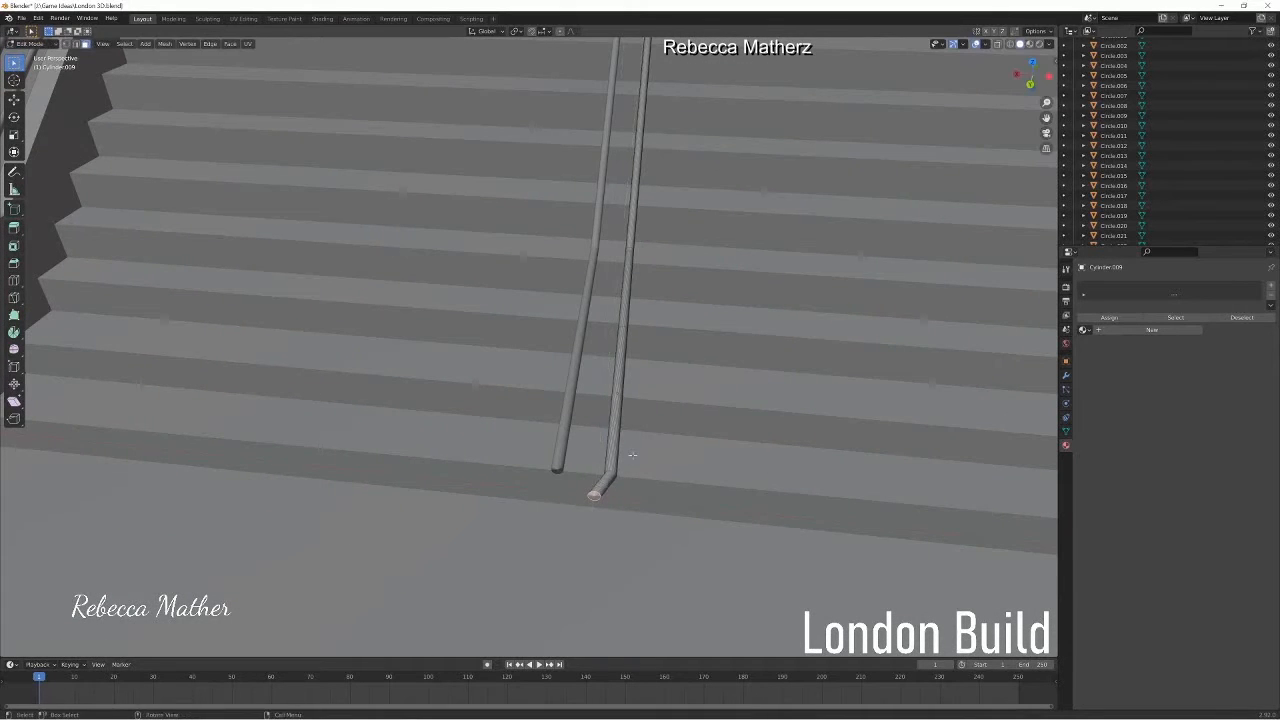
middle_drag(595, 497, 609, 478)
key(r)
key(x)
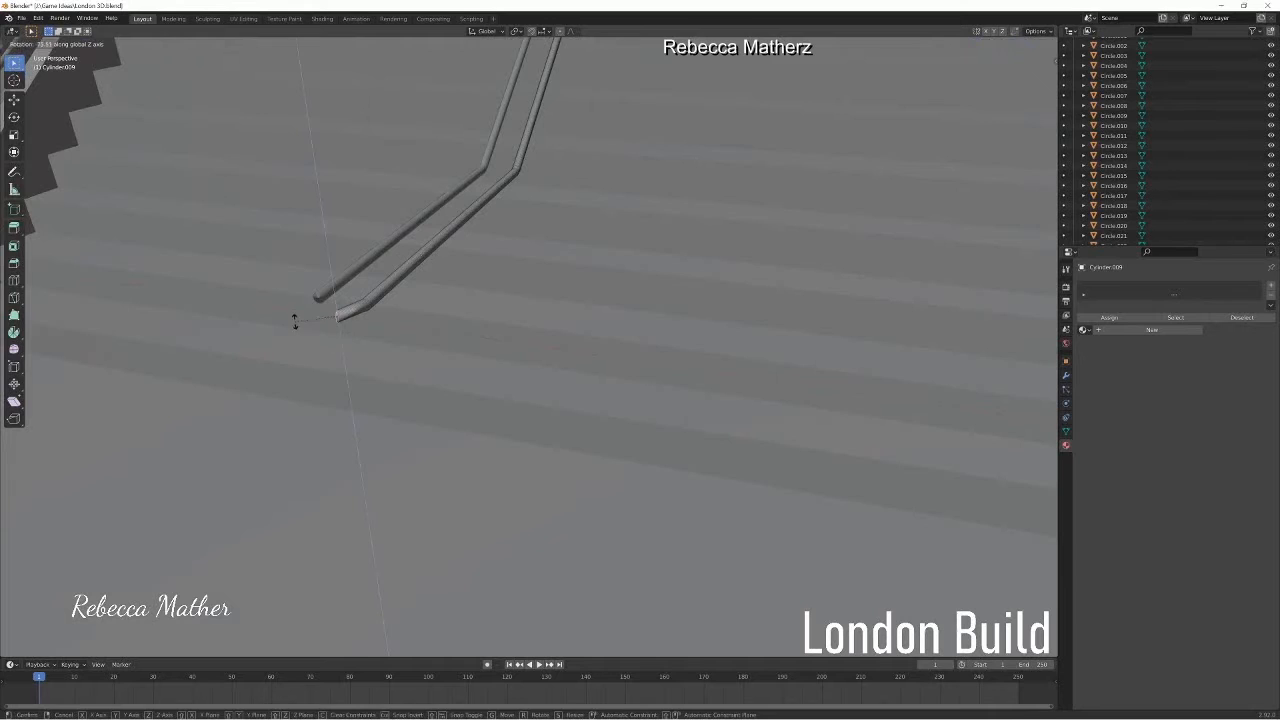
click(295, 323)
Move the lower-end face along the Y axis and rotate it to continue the bend toward the first rail.
middle_drag(295, 323, 326, 354)
key(g)
key(y)
click(676, 472)
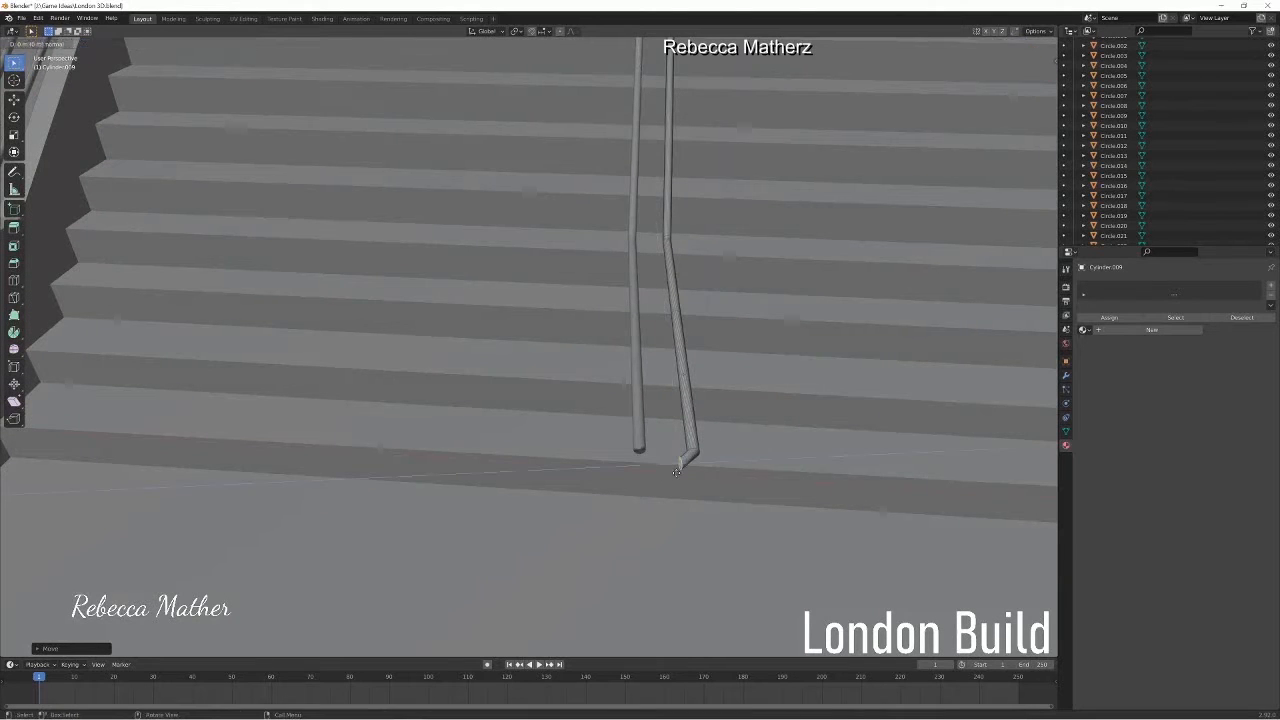
middle_drag(660, 466, 568, 430)
key(r)
key(y)
click(567, 523)
Extrude further segments from the bend, rotating about Z, to join the lower ends of both middle rails.
key(e)
click(561, 519)
key(r)
key(z)
click(560, 518)
key(e)
click(565, 520)
Extrude the second rail's upper end face and move it to extend the rail up the top flight of stairs.
middle_drag(565, 520, 337, 416)
middle_drag(690, 405, 680, 296)
click(603, 313)
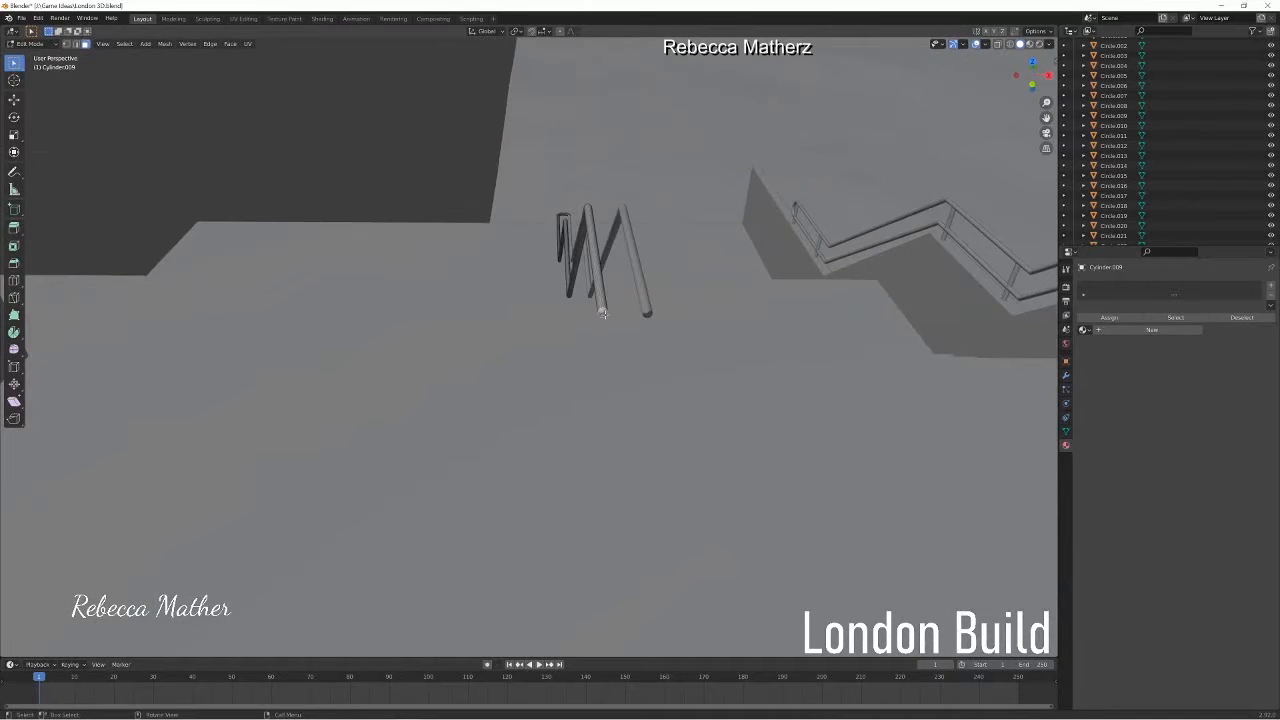
key(e)
click(611, 320)
middle_drag(611, 320, 558, 354)
key(g)
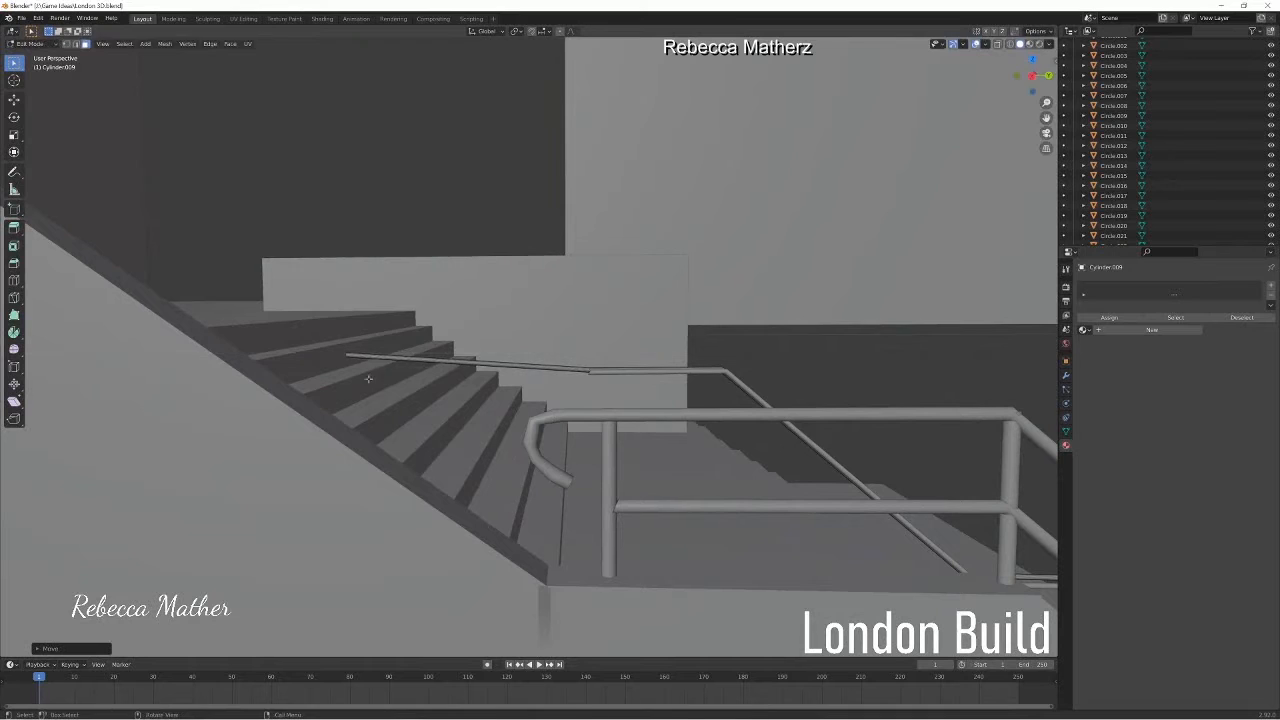
click(254, 297)
Extrude short segments from the rail's upper end to begin the bend at the top of the stairs.
middle_drag(254, 297, 314, 265)
key(e)
key(z)
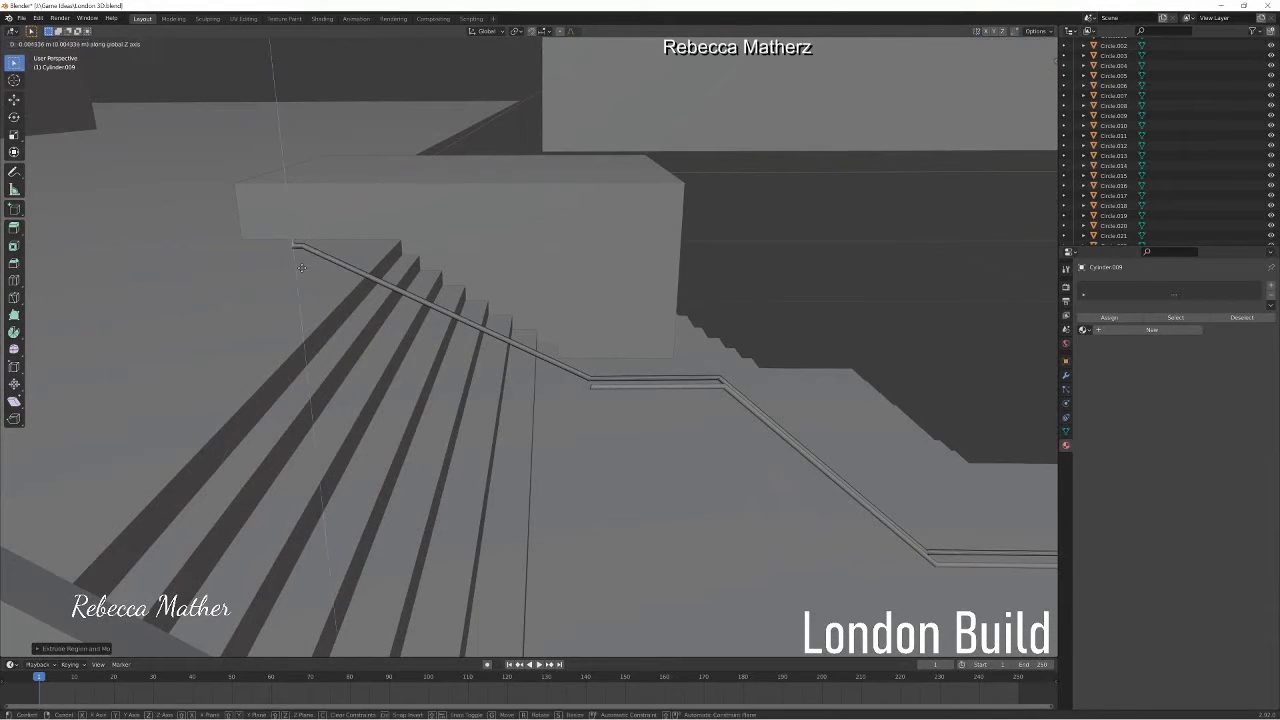
click(300, 260)
middle_drag(263, 263, 283, 233)
key(e)
key(z)
click(281, 236)
Rotate the end face at the top of the stairs to curve the rail's upper end.
scroll(369, 342, down, 8)
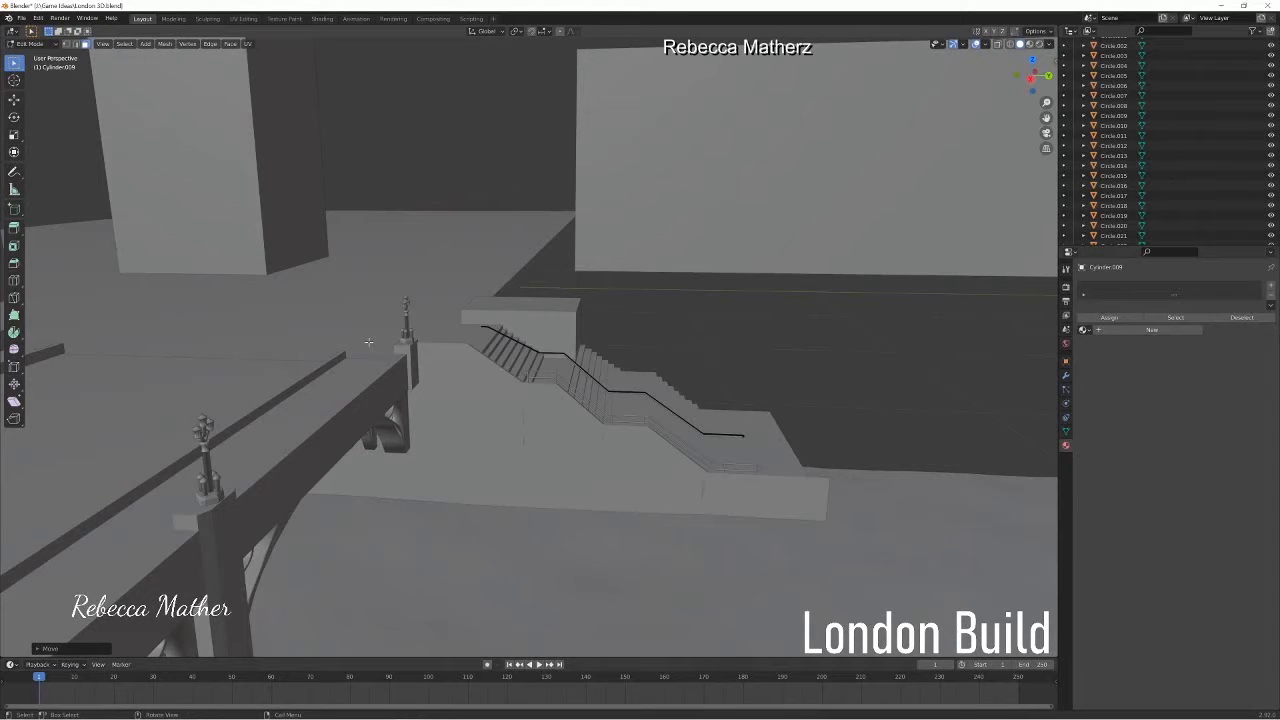
scroll(369, 342, up, 4)
middle_drag(429, 271, 264, 325)
key(r)
click(301, 256)
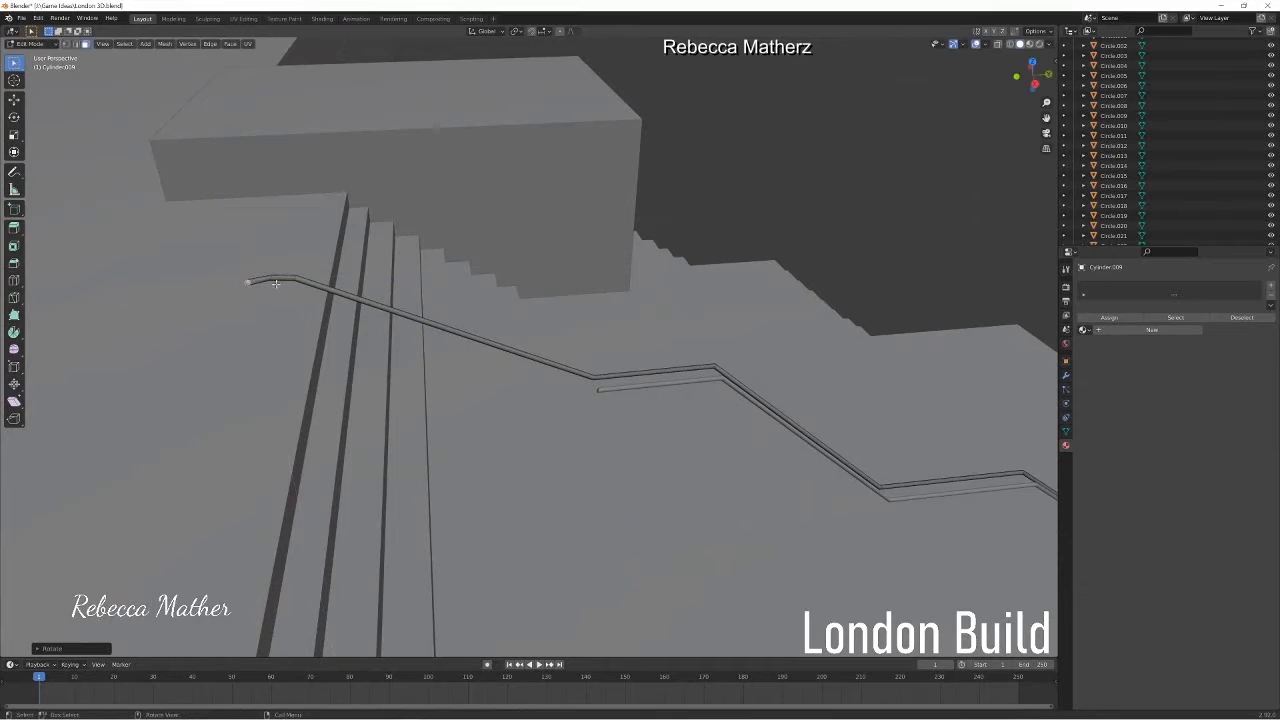
click(244, 307)
Move the rail's upper-end face along the X and Z axes to shape the return bend.
middle_drag(278, 323, 300, 365)
key(g)
key(x)
click(423, 406)
key(g)
key(z)
click(572, 384)
Rotate the face of the upper return bend about X and move it along the Y axis.
key(r)
key(x)
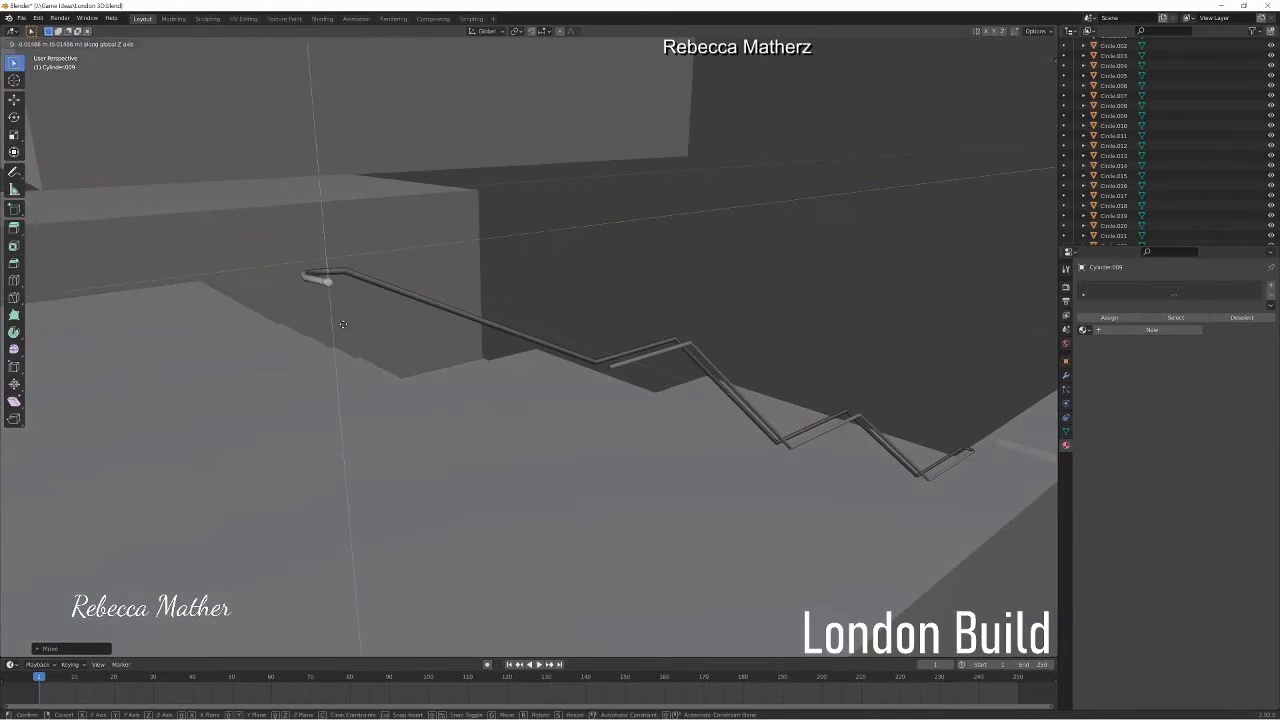
click(410, 250)
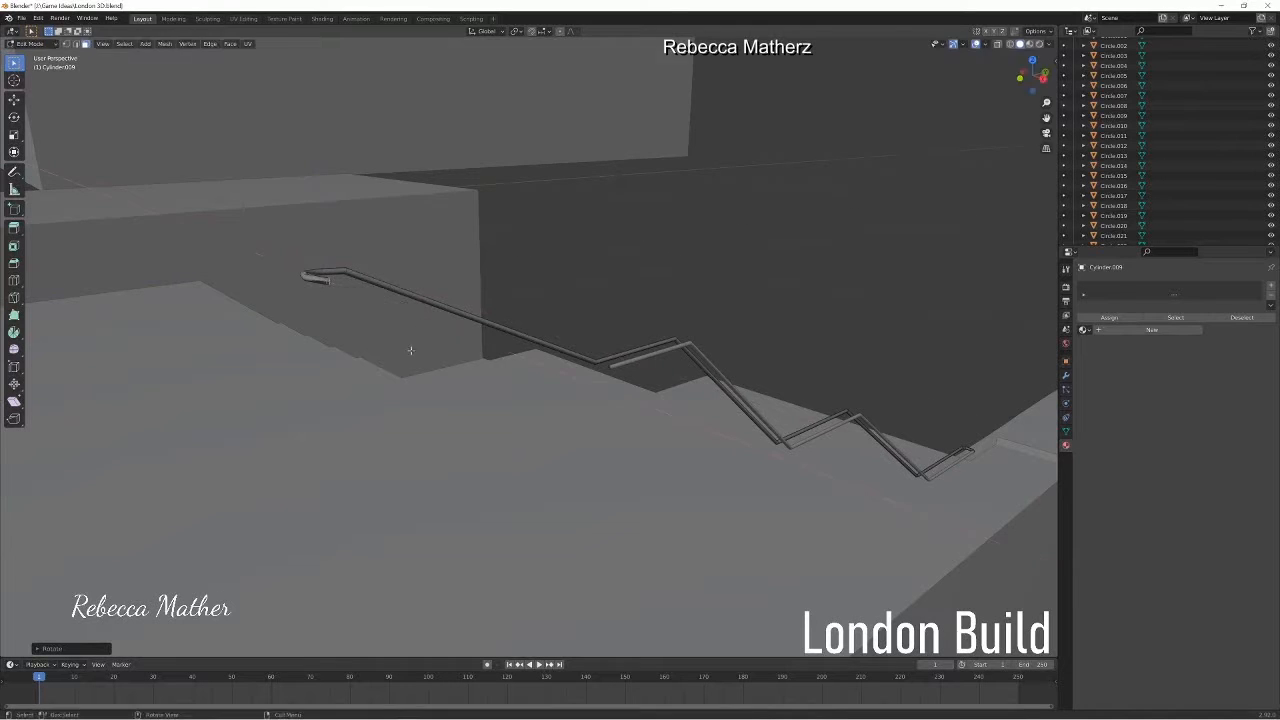
middle_drag(395, 262, 334, 257)
key(g)
key(y)
click(371, 218)
Adjust the upper-end face along the X, Z and Y axes to line it up with the parallel rail.
middle_drag(371, 218, 303, 403)
key(g)
key(x)
click(484, 420)
key(g)
key(z)
click(480, 416)
key(g)
key(y)
click(436, 205)
middle_drag(436, 205, 420, 116)
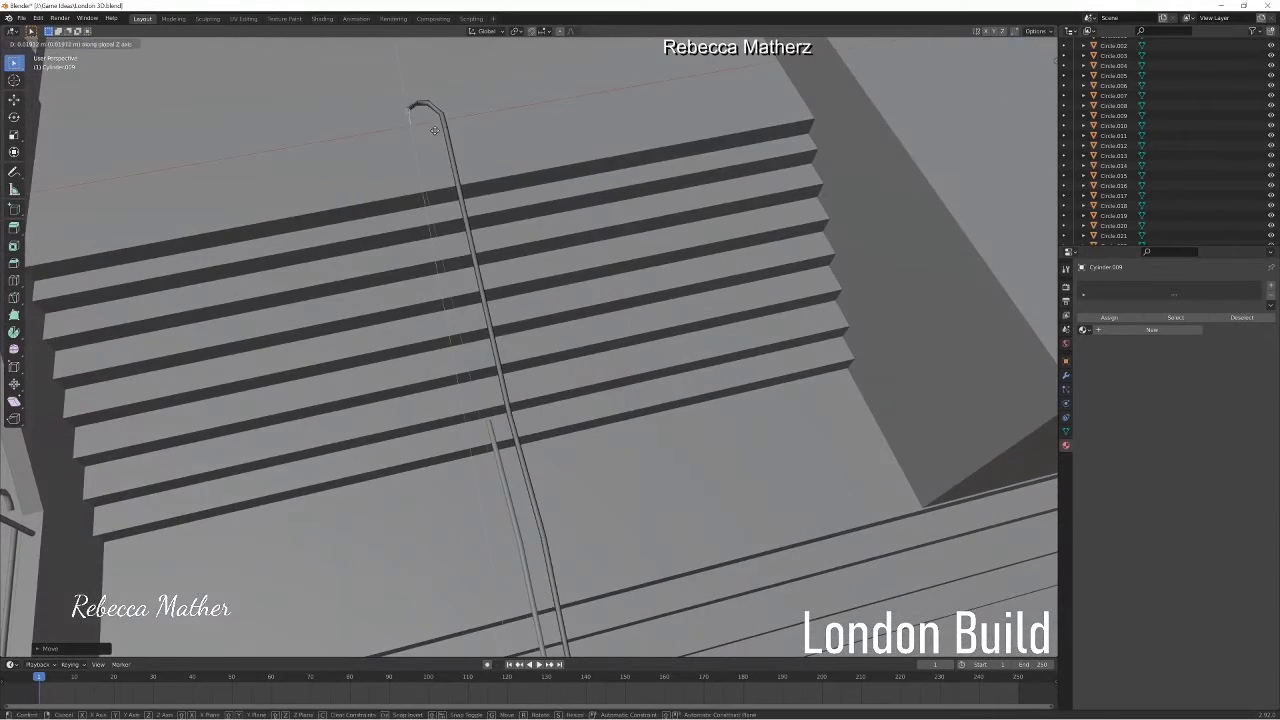
Try extruding the upper bend back down the stairs, and undo the extrusion.
key(e)
click(477, 414)
middle_drag(477, 414, 579, 343)
key(ctrl+z)
Extrude the upper bend back toward the parallel rail and move the new end along Z and Y.
key(e)
click(607, 367)
middle_drag(607, 367, 580, 363)
scroll(580, 364, up, 1)
key(g)
key(z)
click(618, 480)
key(g)
key(y)
click(632, 422)
Shift the returning segment's end along the X, Z and Y axes toward the parallel rail's open end.
middle_drag(632, 422, 580, 51)
key(g)
key(x)
click(490, 452)
key(g)
key(z)
click(686, 434)
key(g)
key(y)
click(679, 429)
Fine-tune the returning segment's end along X and Z to meet the parallel rail, and return to Object Mode.
key(g)
key(x)
click(570, 464)
key(g)
key(z)
click(700, 420)
key(Tab)
Duplicate a riverside railing post and position the copy beneath the middle railing's lower end, including its height along Z.
click(522, 140)
middle_drag(522, 140, 564, 395)
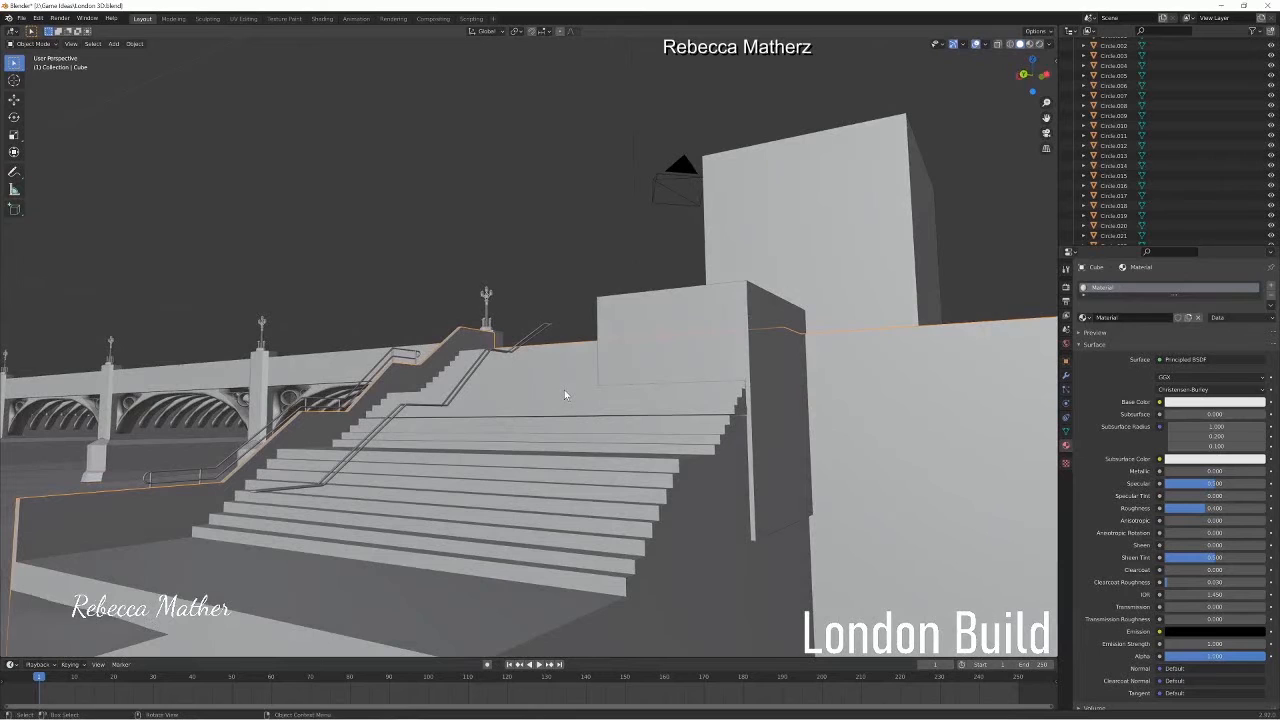
middle_drag(564, 395, 268, 385)
click(268, 385)
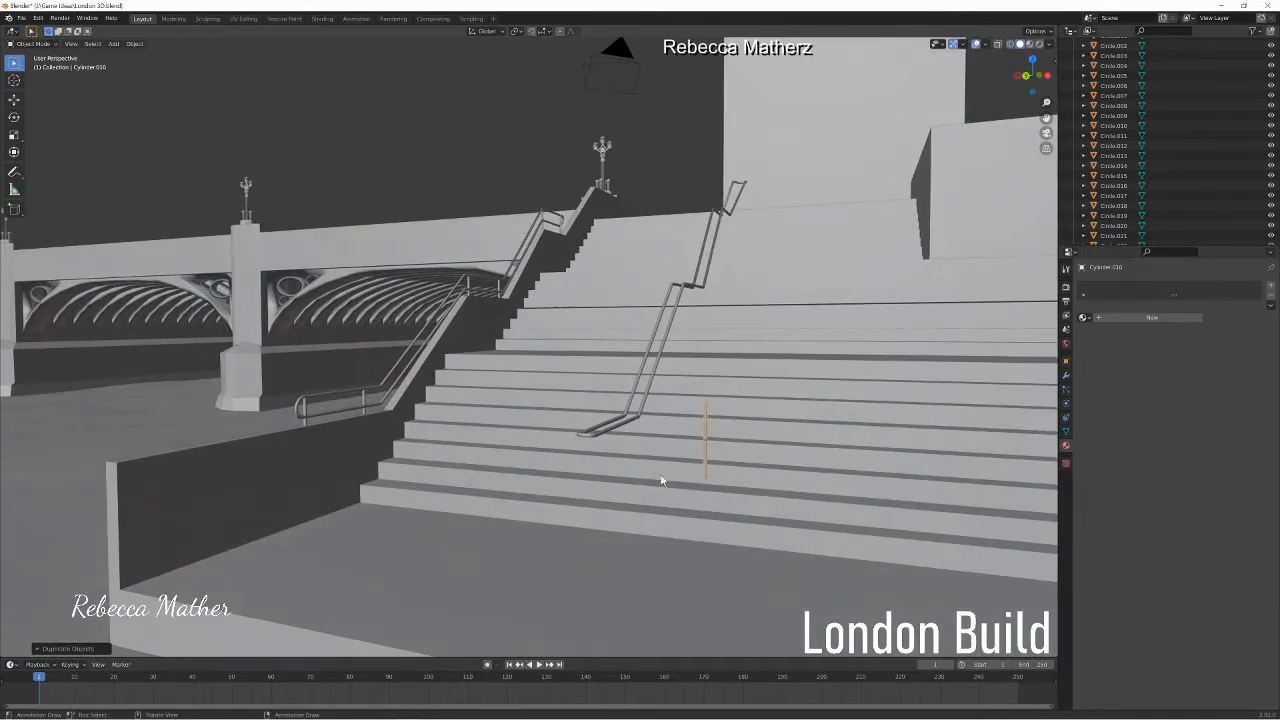
key(g)
key(y)
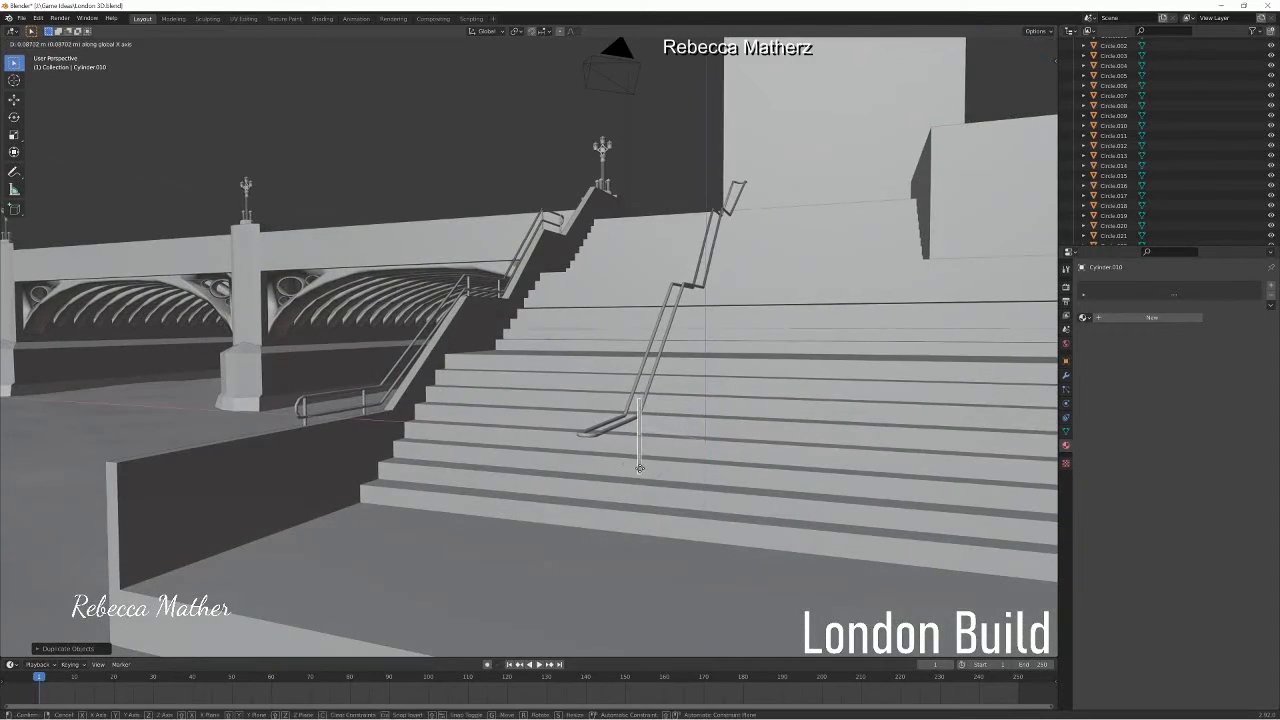
click(584, 480)
key(g)
key(z)
click(592, 520)
Select both middle rails and lower them along the Z axis to the top of the post.
middle_drag(665, 520, 366, 446)
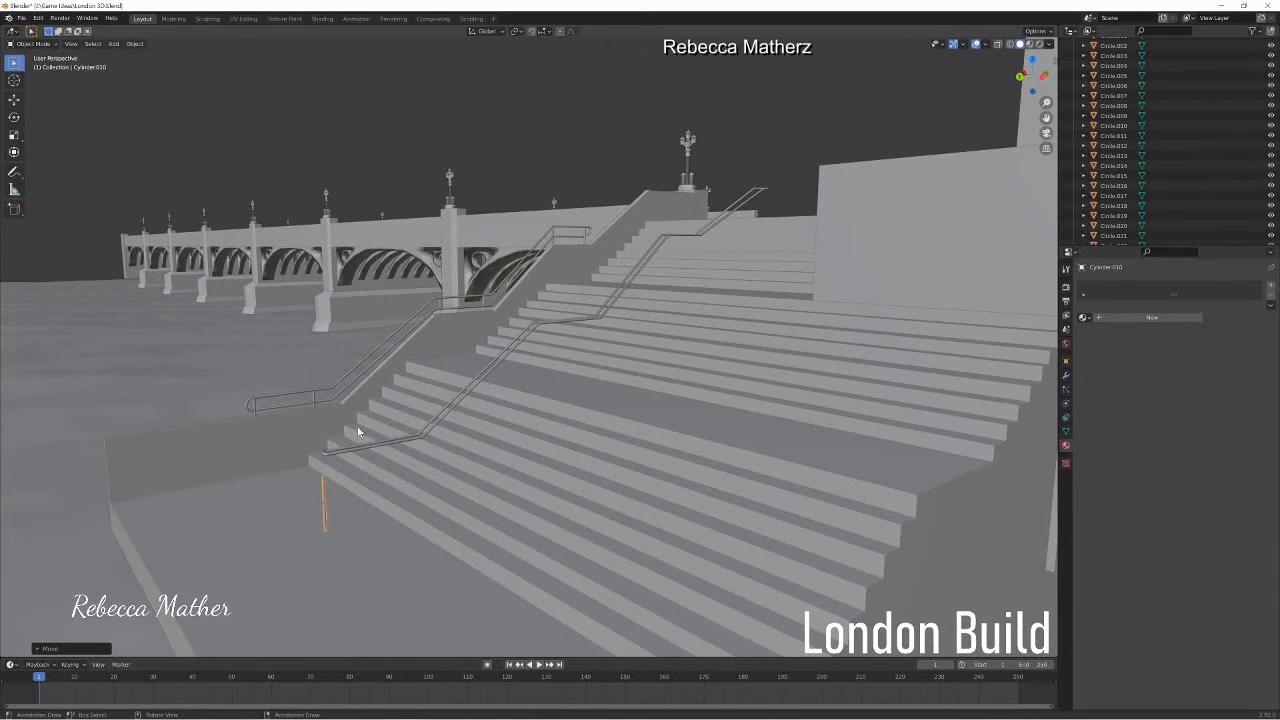
click(341, 446)
key(g)
key(z)
click(485, 457)
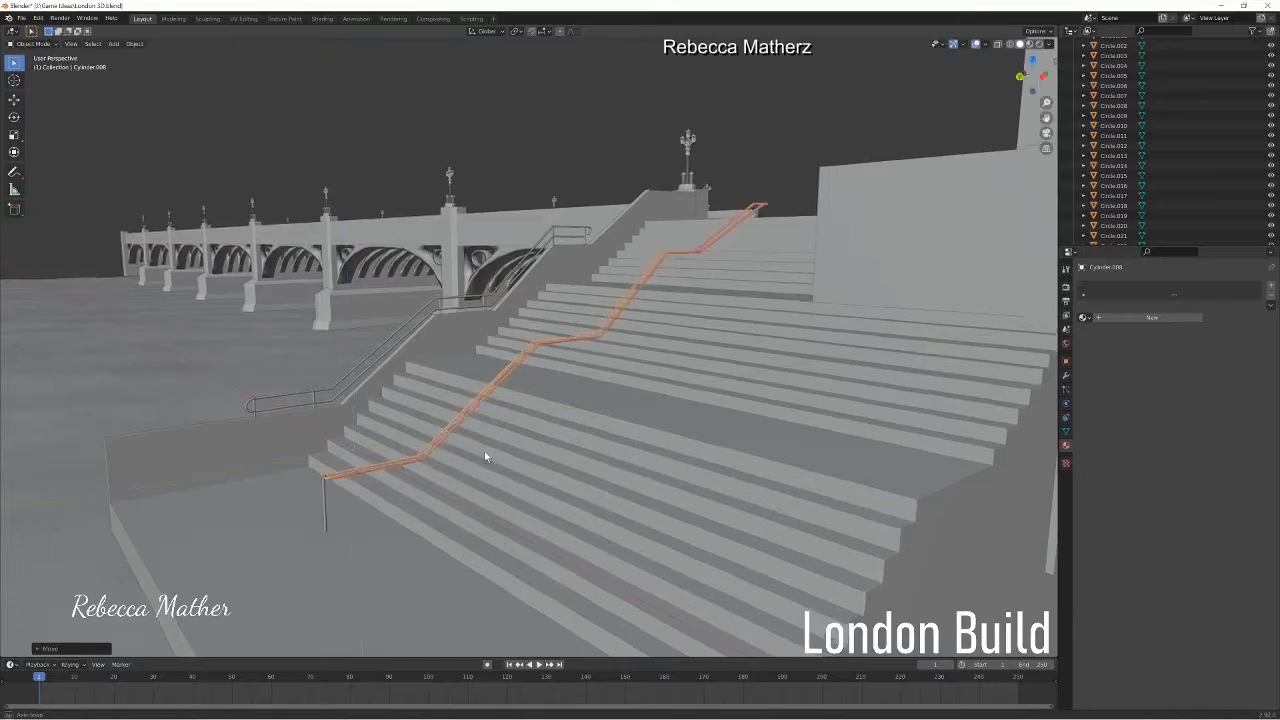
Select the post under the middle railing and adjust its height along the Z axis.
middle_drag(485, 457, 586, 543)
scroll(651, 380, up, 5)
click(551, 320)
middle_drag(551, 320, 731, 371)
key(g)
key(z)
click(724, 378)
Enter Edit Mode on the middle railing's post and select its top face.
scroll(731, 371, down, 6)
middle_drag(668, 257, 533, 366)
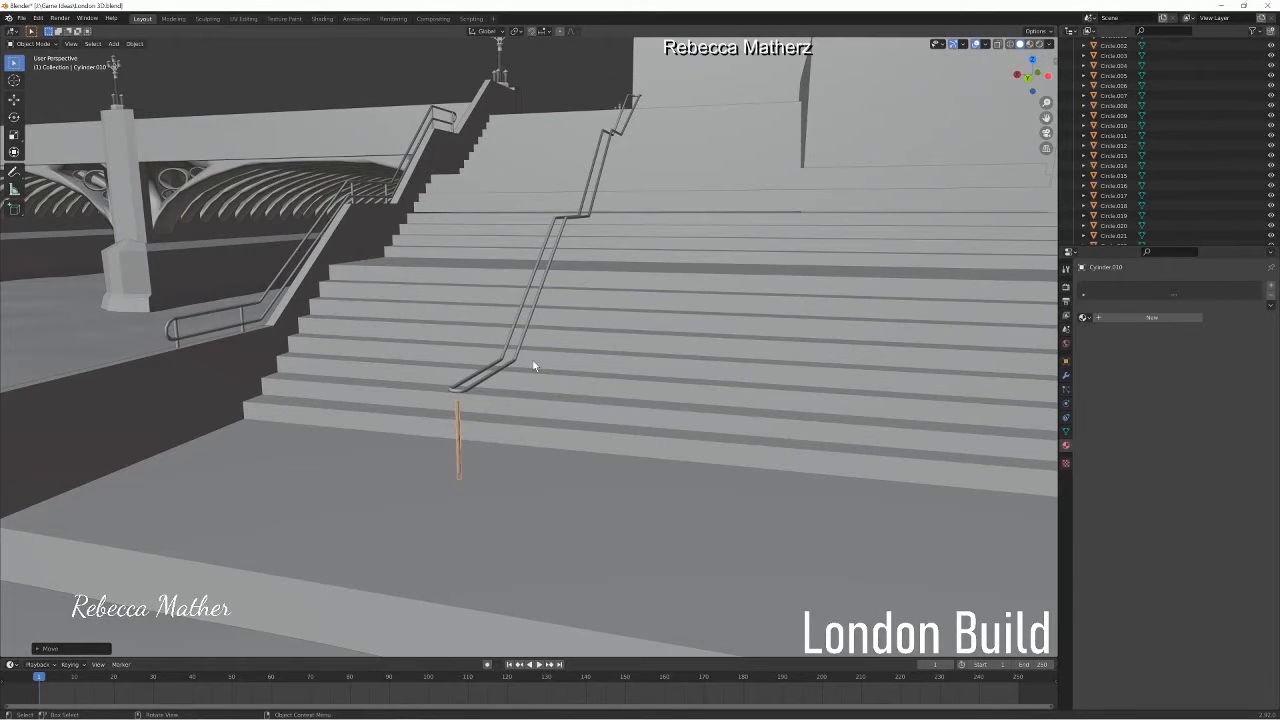
scroll(453, 424, up, 5)
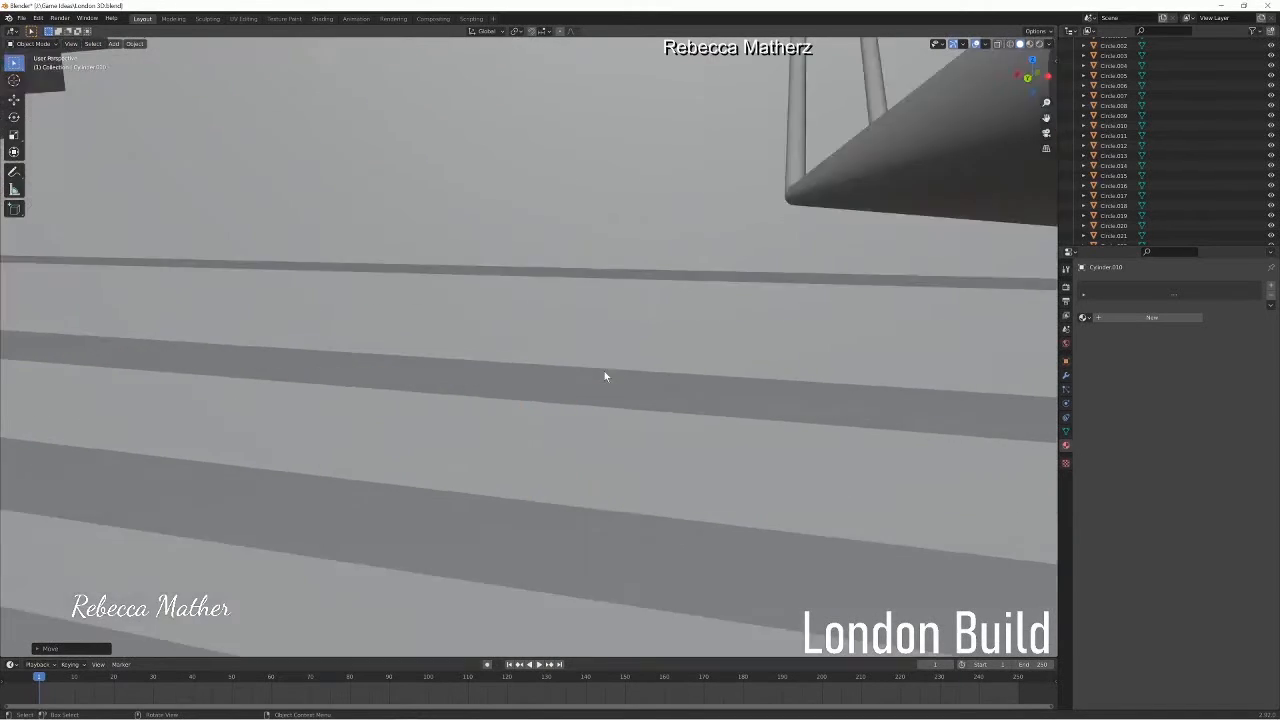
scroll(604, 371, down, 3)
click(113, 44)
mouse_move(147, 58)
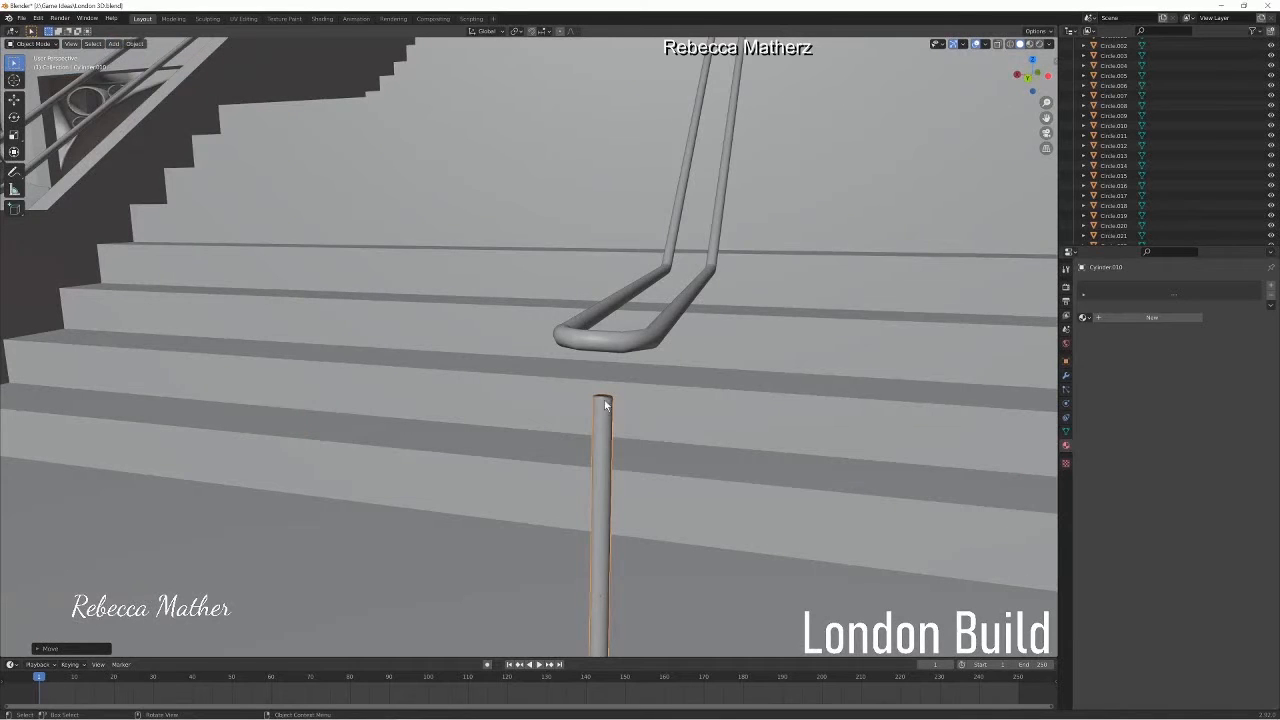
click(49, 44)
click(46, 66)
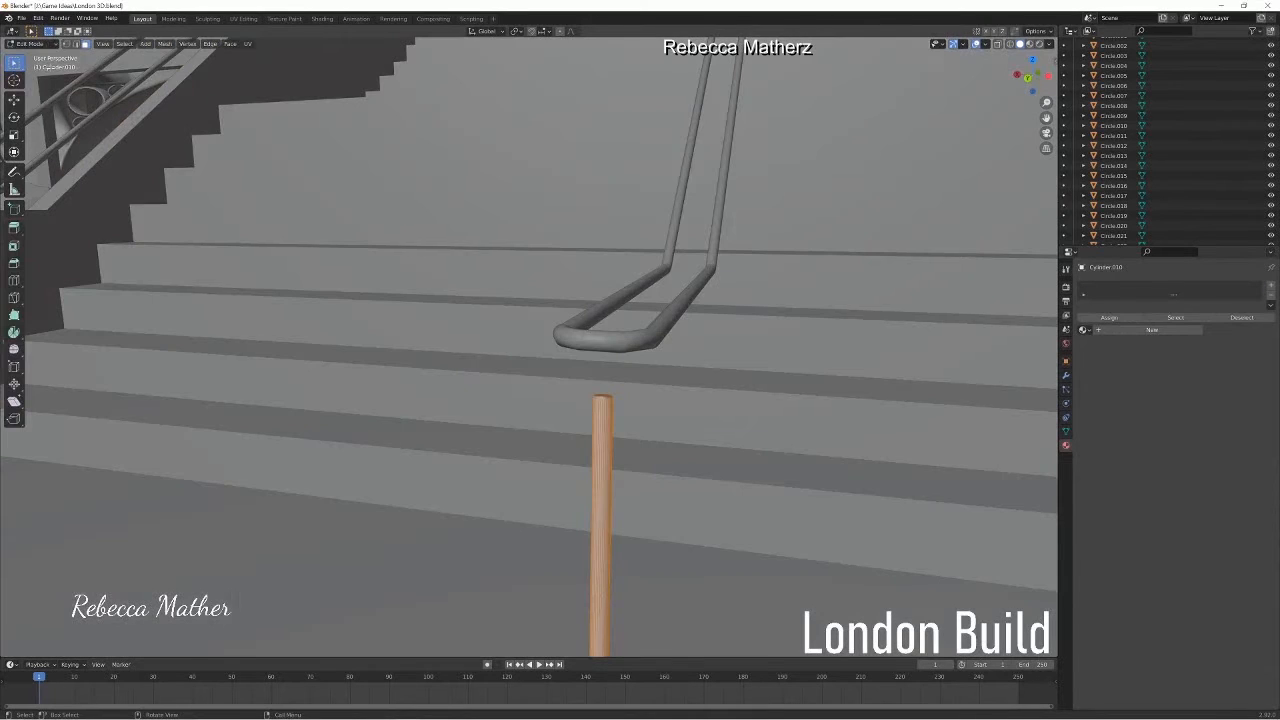
click(603, 395)
middle_drag(603, 395, 580, 400)
scroll(300, 390, up, 4)
scroll(265, 395, down, 4)
Try adding a loop cut close to the post's top, and undo it.
click(573, 508)
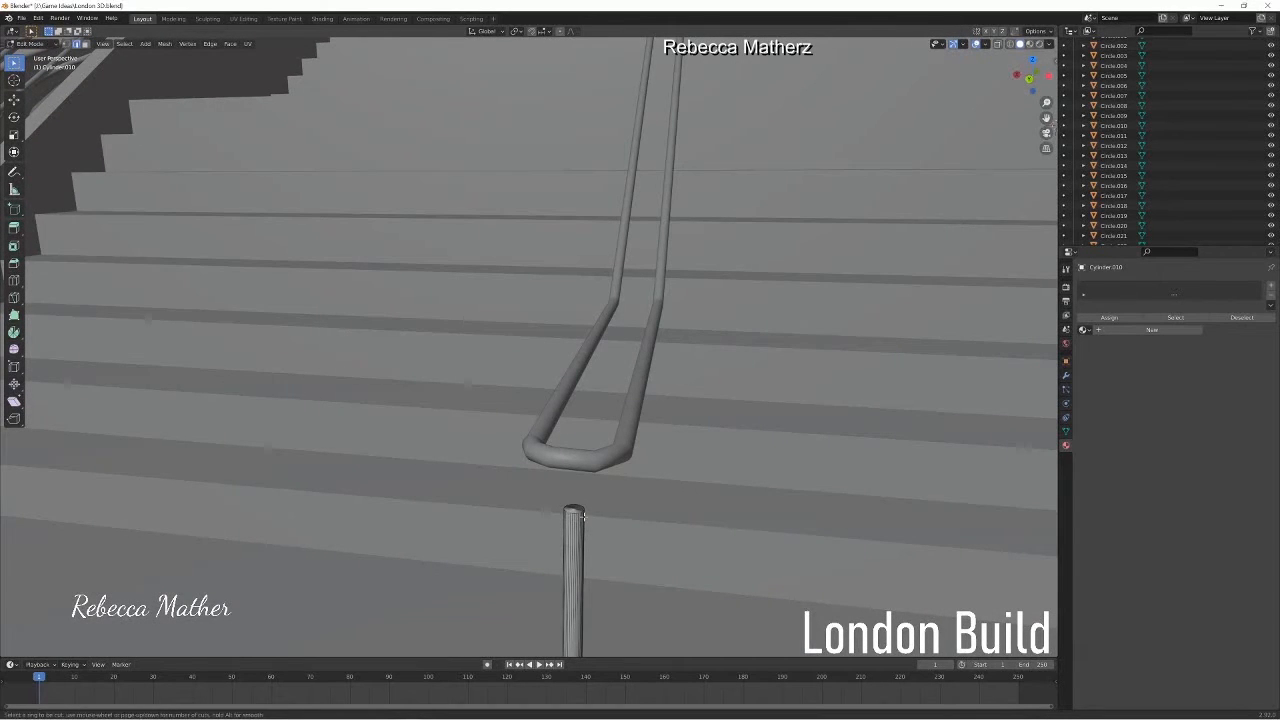
click(575, 526)
click(592, 502)
scroll(577, 489, up, 1)
scroll(577, 489, down, 5)
key(ctrl+z)
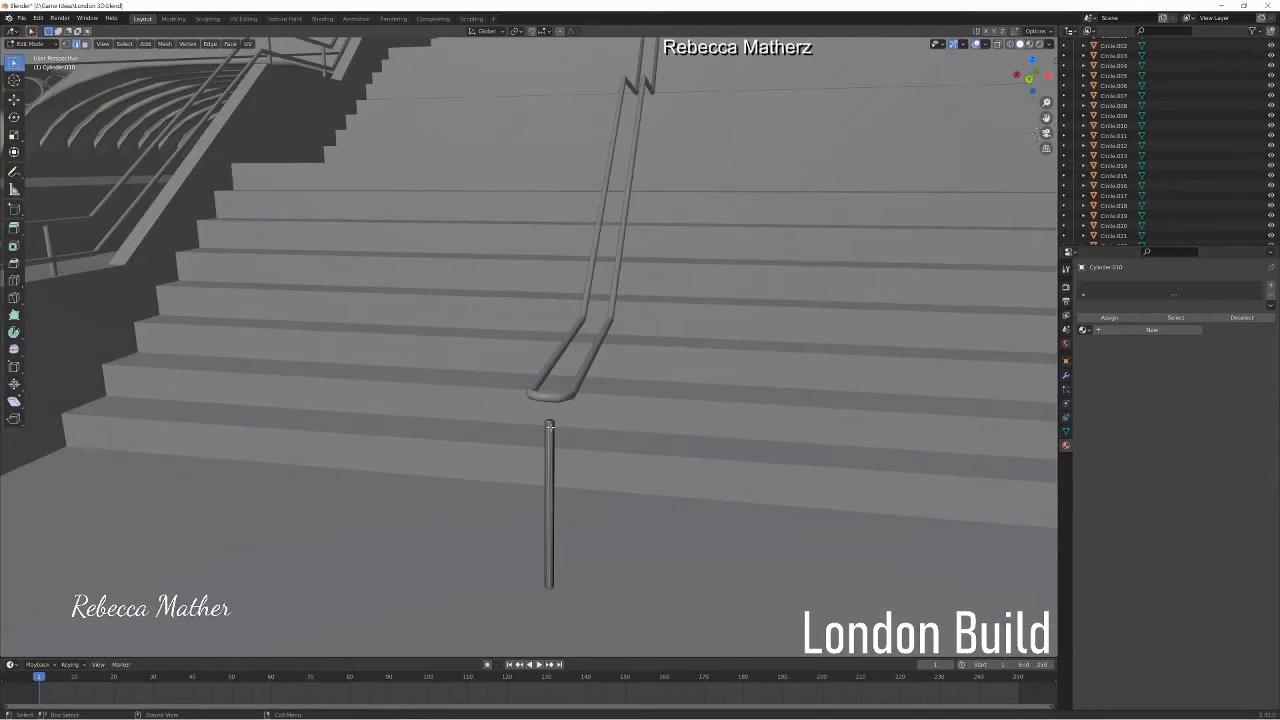
Add a loop cut around the post and slide it toward the top end.
click(549, 427)
click(557, 338)
scroll(550, 345, up, 4)
scroll(526, 362, up, 3)
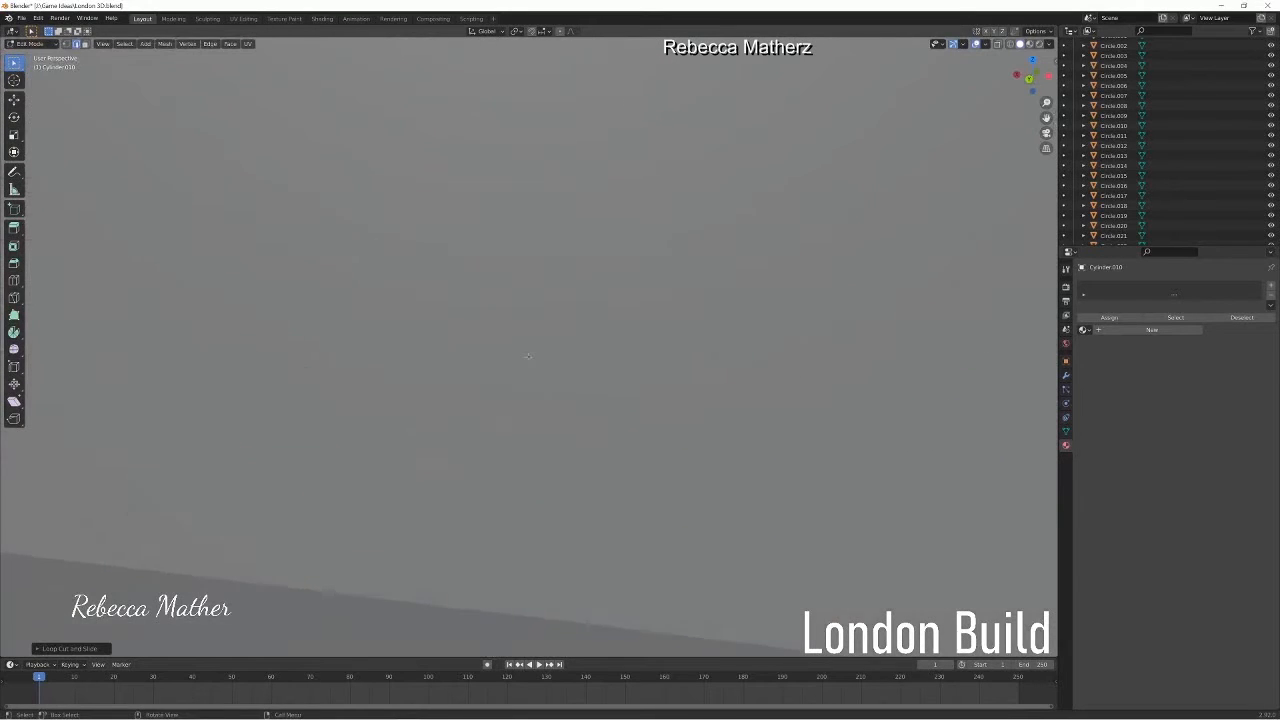
Select the faces on one side of the post's top band and extrude them outward and upward into an angled arm.
scroll(488, 324, down, 3)
click(86, 45)
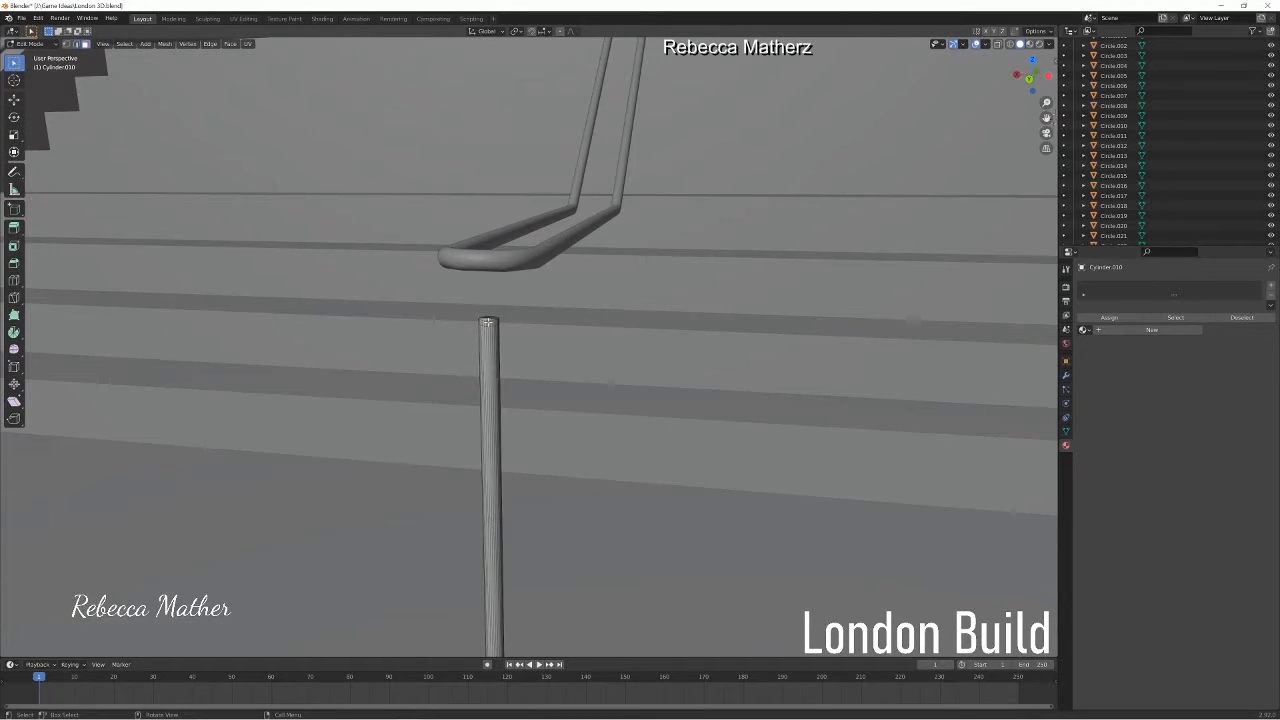
scroll(459, 337, up, 5)
scroll(500, 350, down, 5)
scroll(549, 374, up, 3)
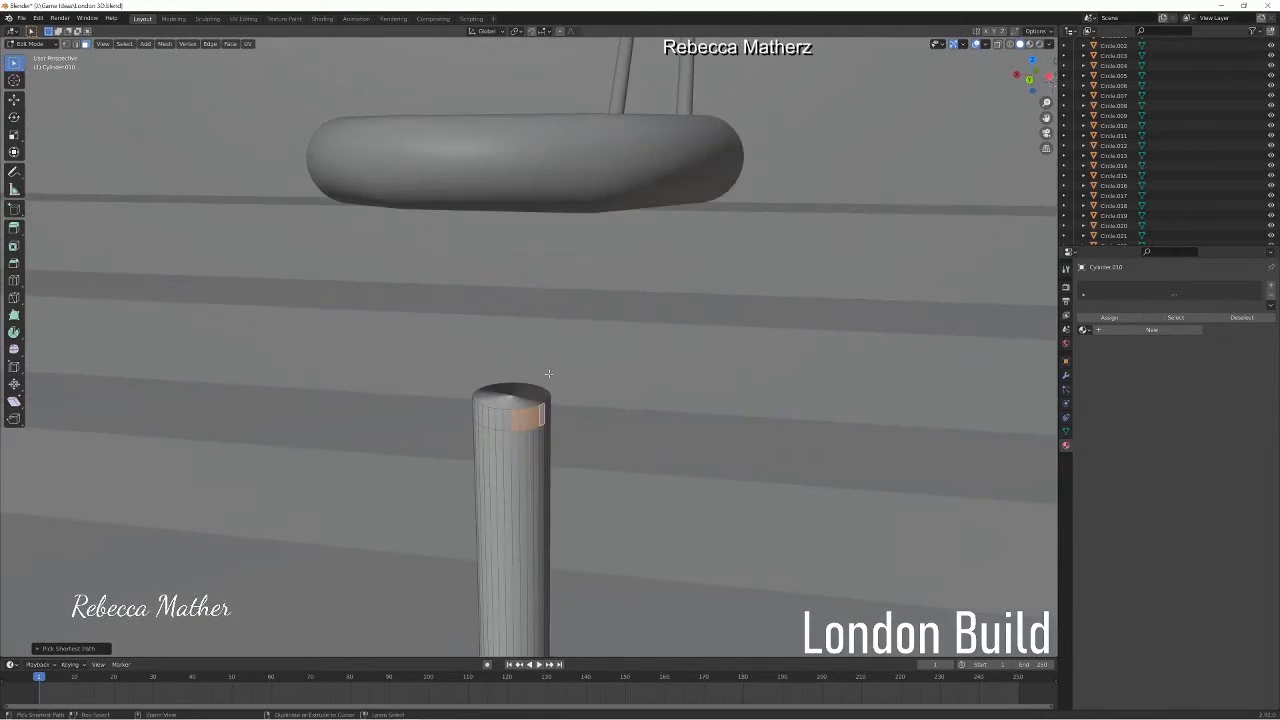
click(996, 44)
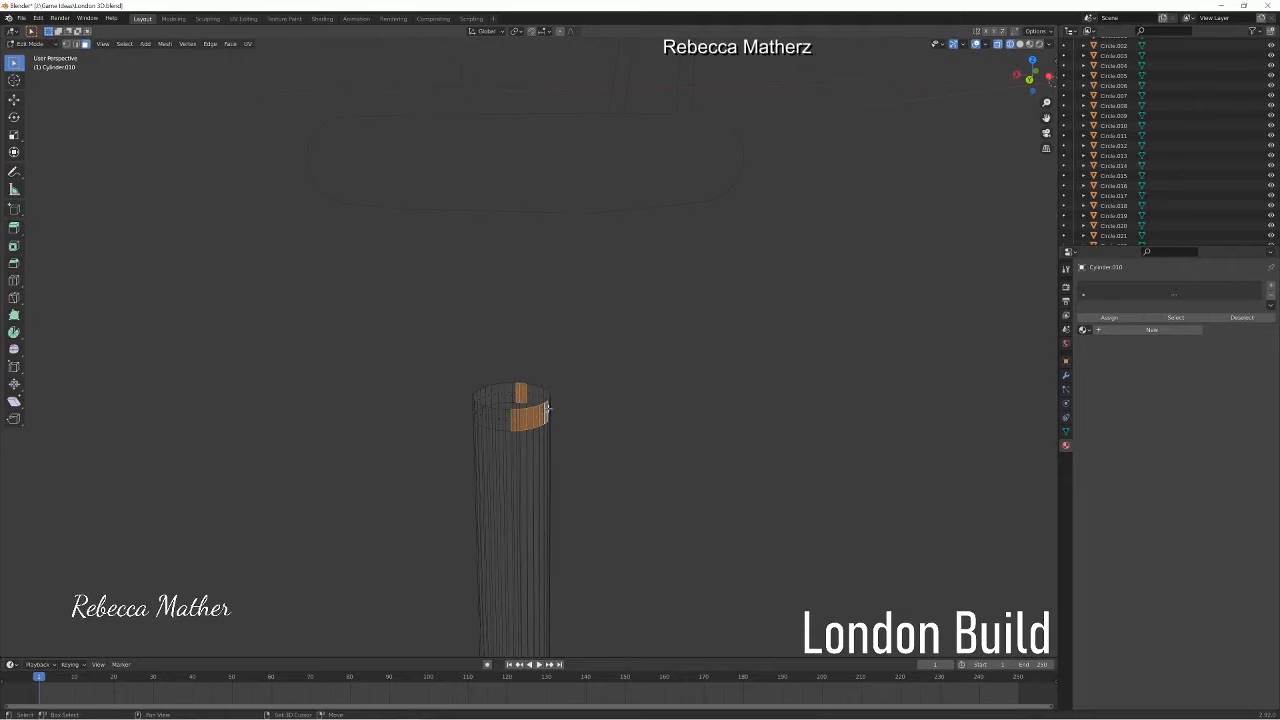
key(e)
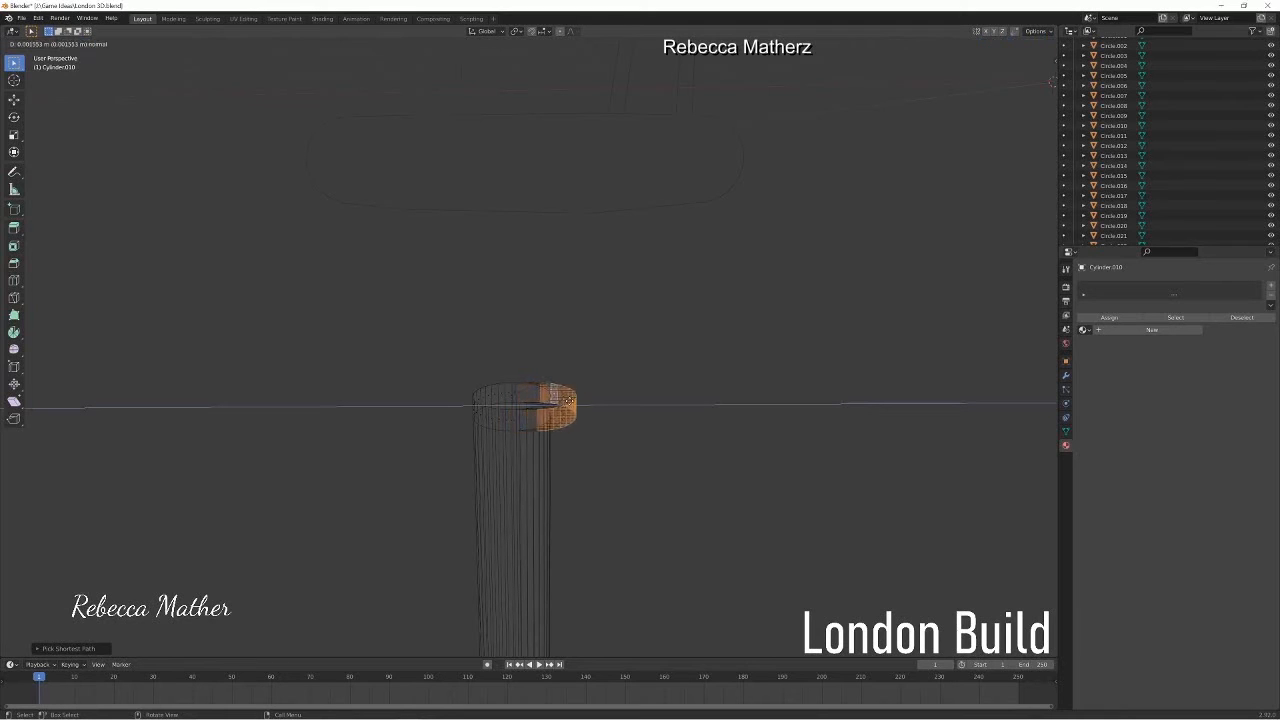
key(y)
click(575, 390)
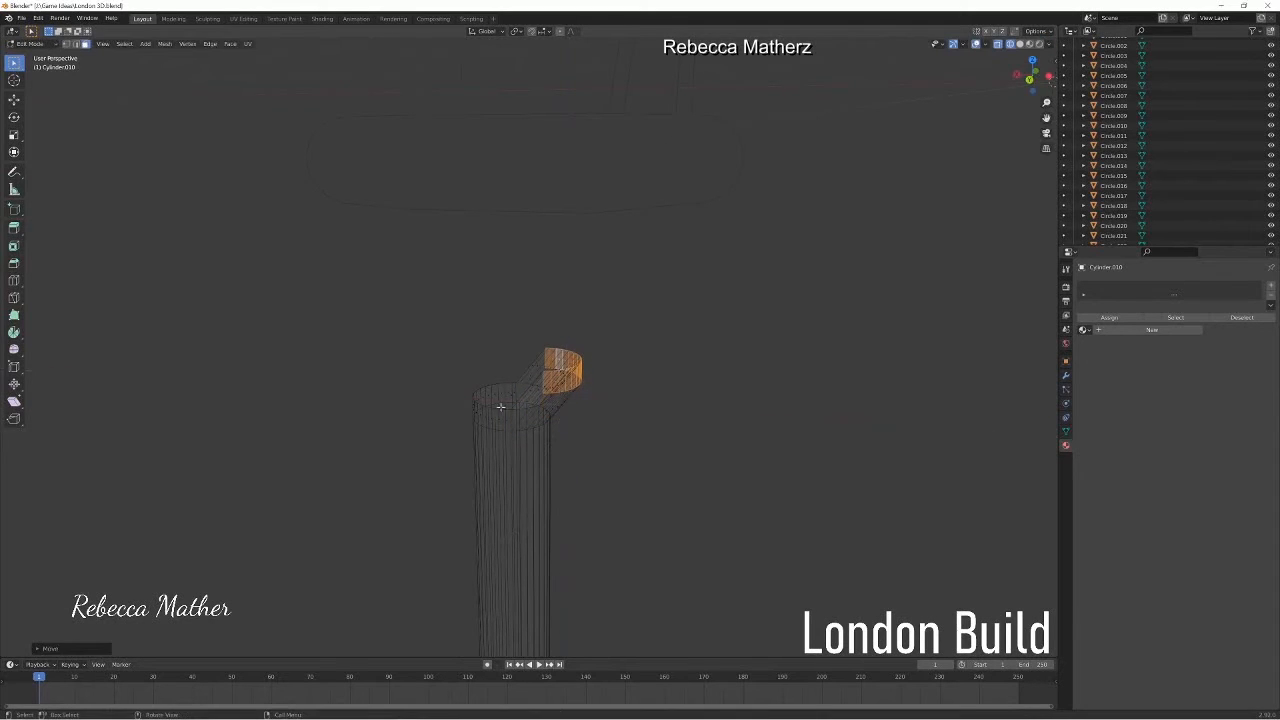
Extrude the opposite faces of the post's top band outward along X and raise them along Z to form a second arm.
ctrl+click(503, 420)
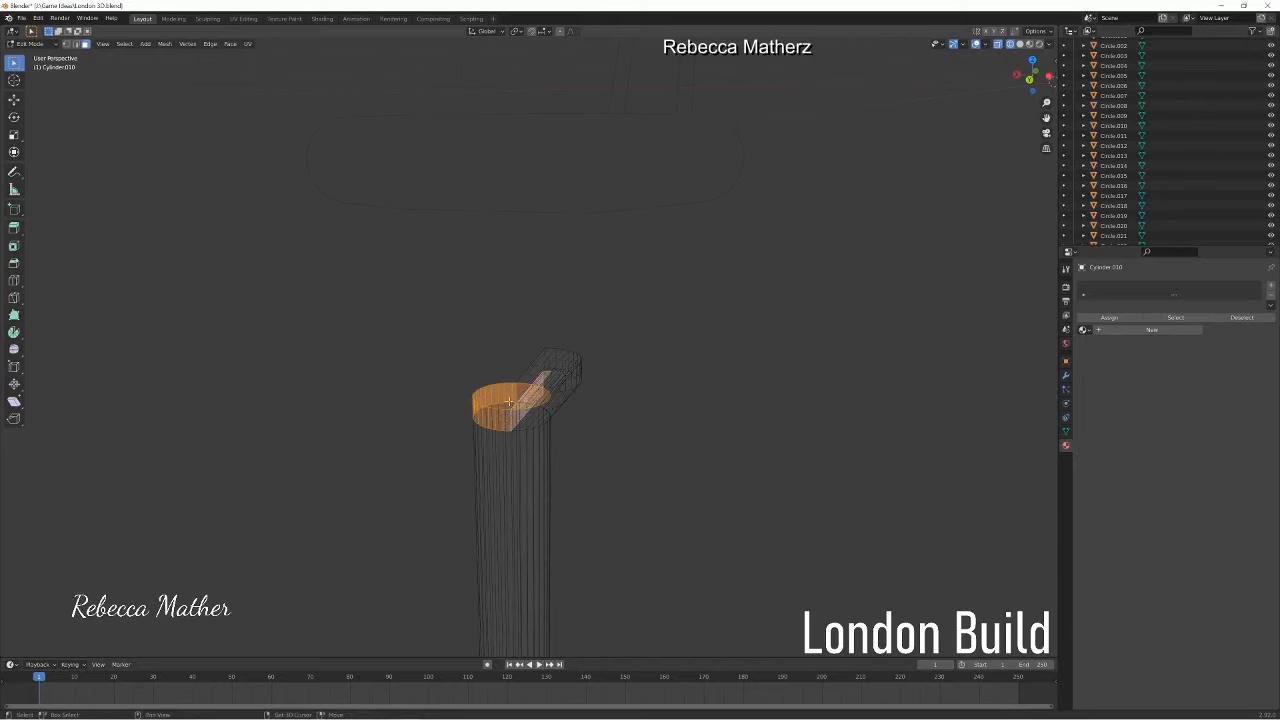
click(506, 404)
click(514, 392)
ctrl+click(483, 404)
ctrl+click(502, 415)
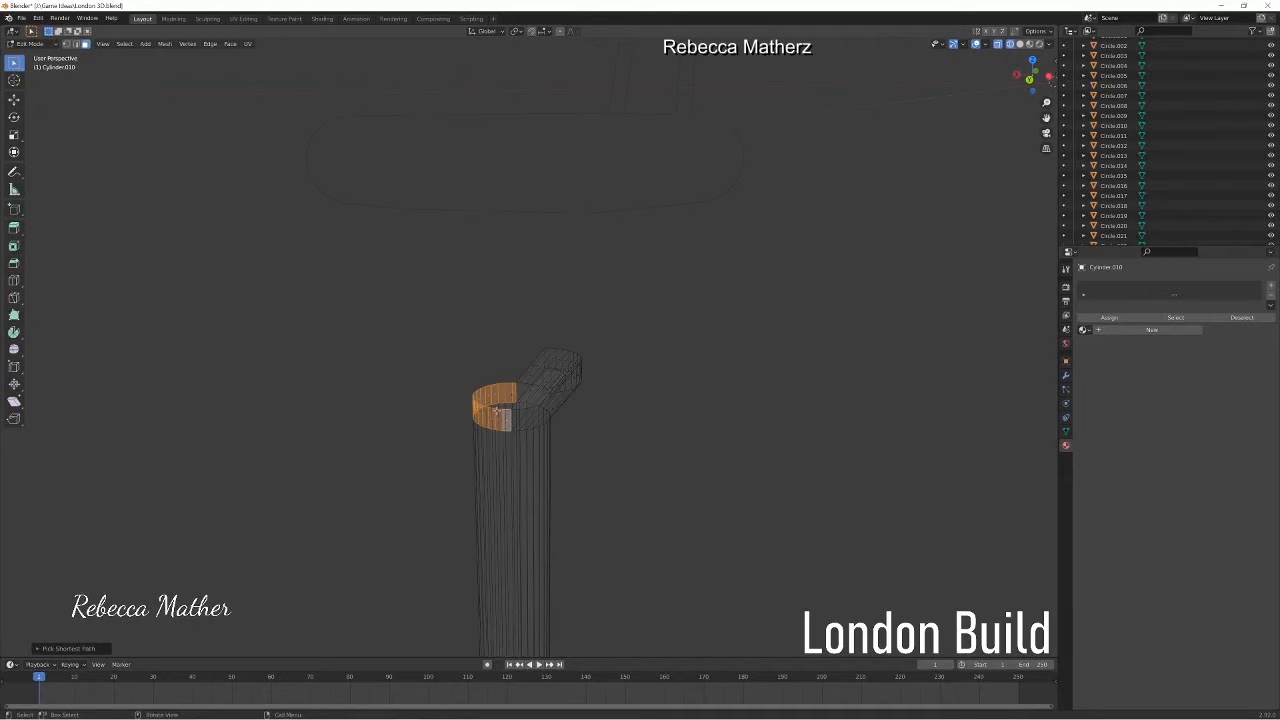
key(e)
key(x)
click(482, 411)
key(g)
key(z)
click(480, 372)
Move the second arm's end along the X axis to balance the Y-shaped fork.
mouse_move(480, 374)
middle_down()
mouse_move(508, 421)
mouse_move(512, 400)
middle_up()
key(g)
key(x)
click(708, 235)
Return to solid shading and try to fill the gap between the fork's arms with a face.
click(641, 234)
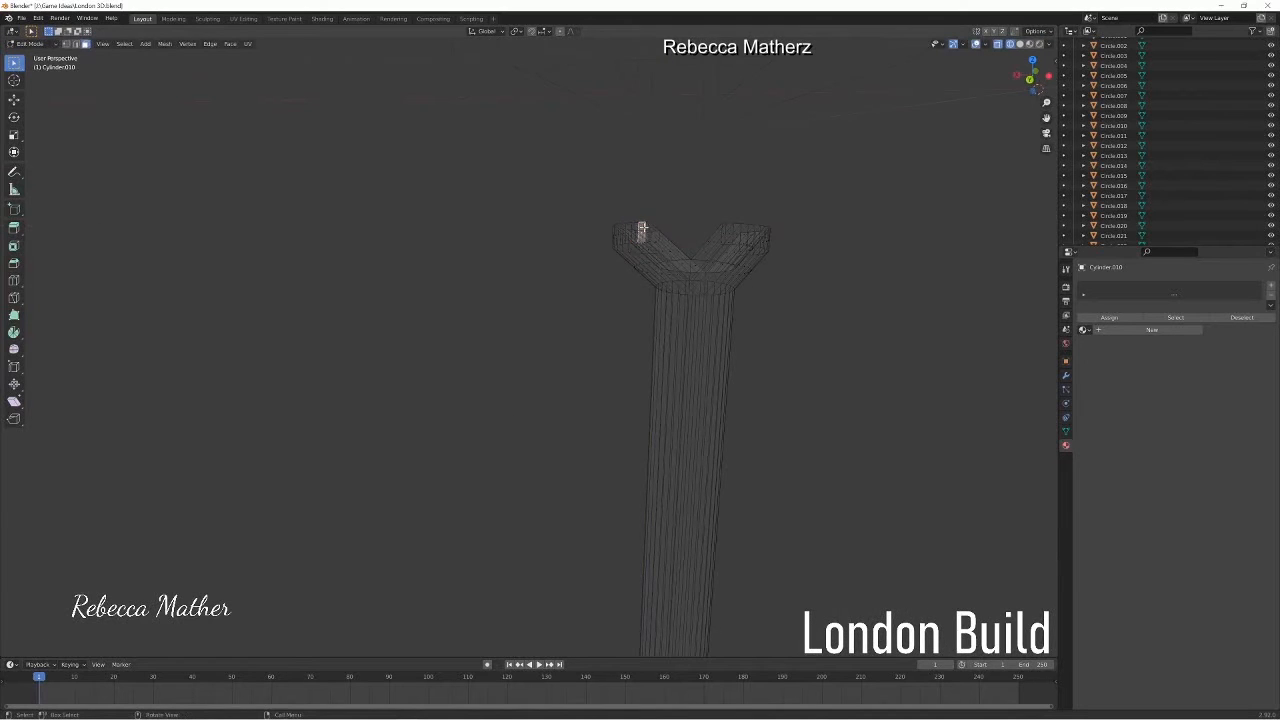
click(1020, 44)
click(652, 240)
middle_drag(652, 240, 665, 250)
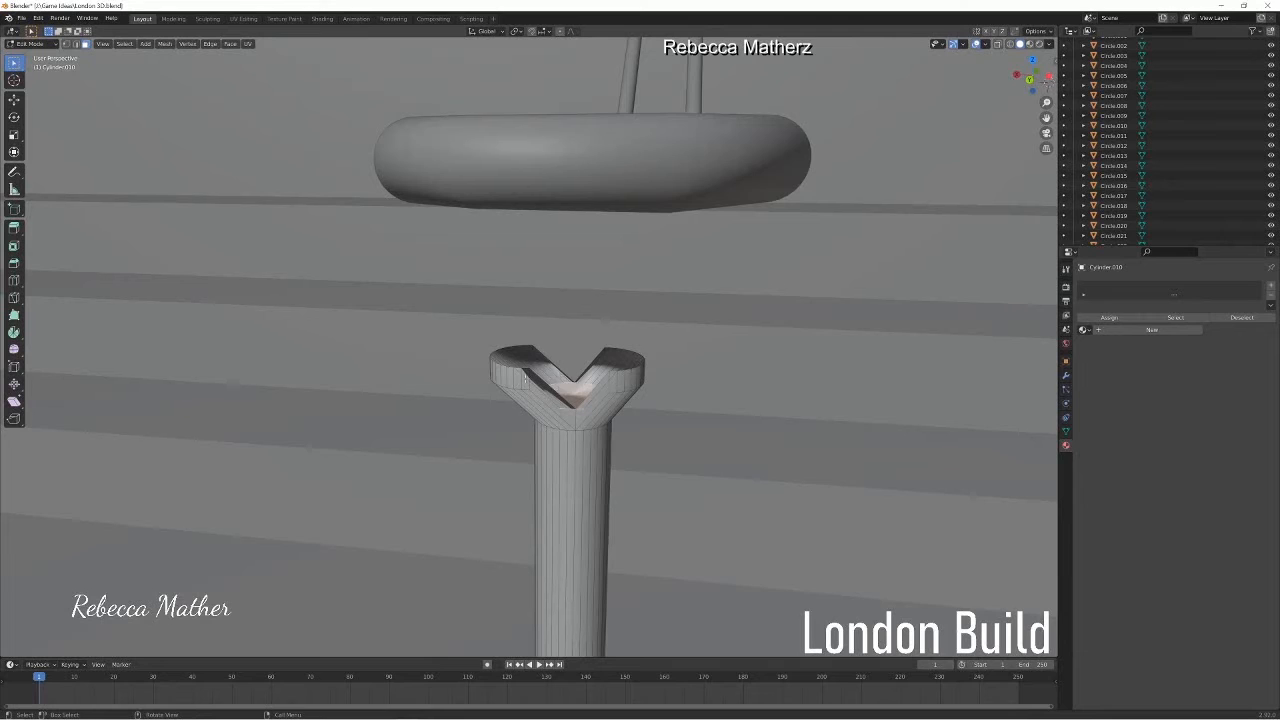
key(f)
middle_drag(533, 366, 530, 371)
Try extruding the end of one fork arm upward, and undo it.
key(e)
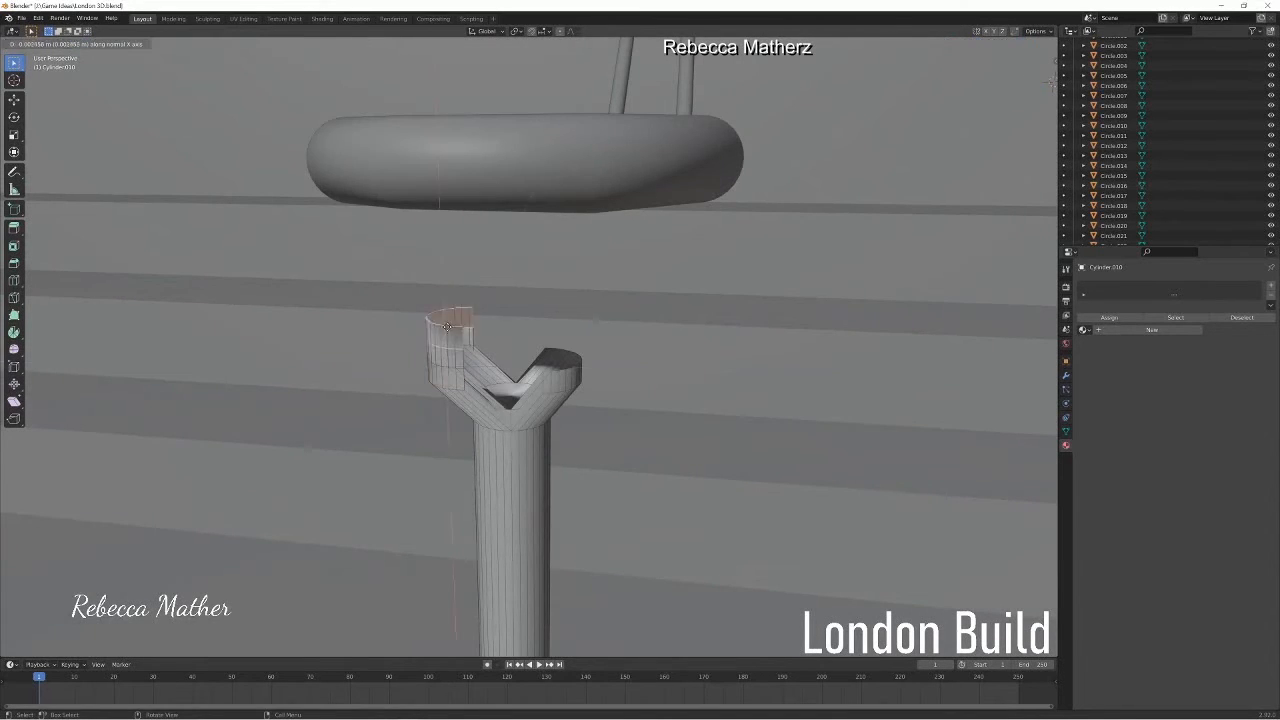
click(444, 246)
key(ctrl+z)
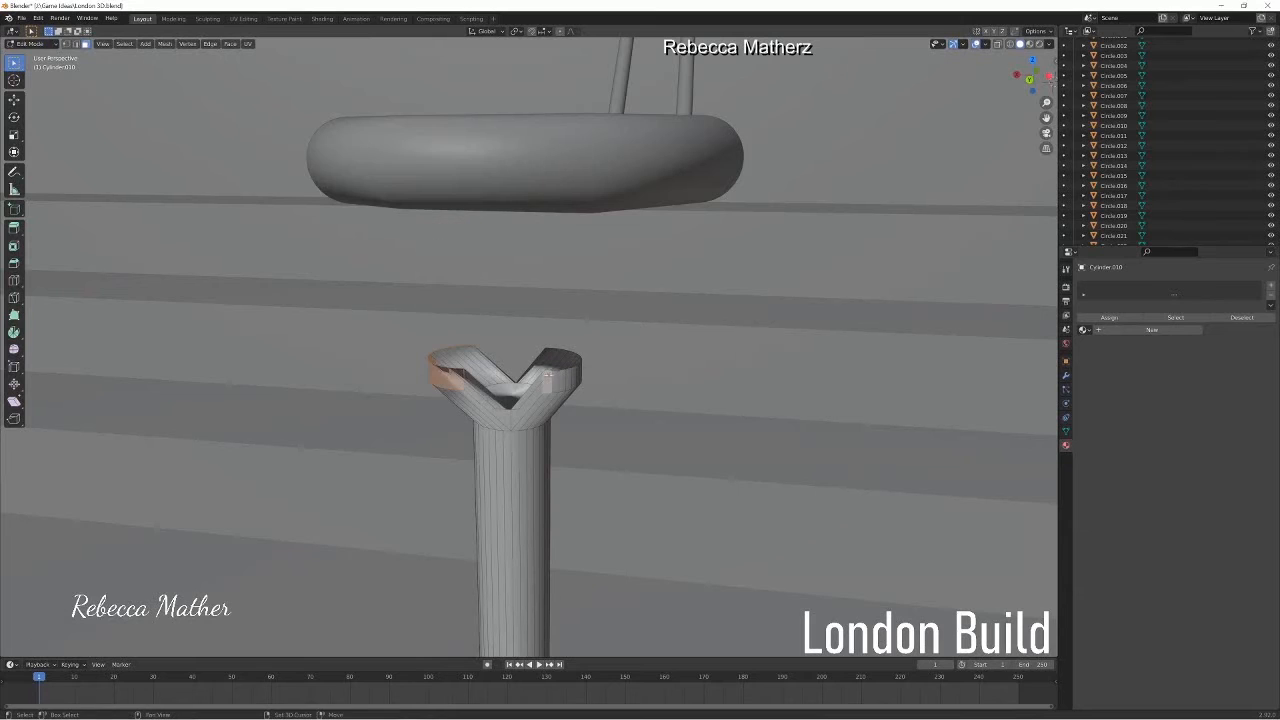
Select the end faces of both fork arms, extrude them up toward the railing and scale them along the X axis.
ctrl+click(579, 373)
click(1010, 44)
ctrl+click(548, 352)
click(1020, 44)
key(e)
click(537, 260)
key(s)
key(x)
click(534, 246)
click(534, 246)
middle_drag(534, 246, 543, 287)
Return to Object Mode and move the forked post along the Y and Z axes to fit under the railing's lower end.
scroll(534, 292, down, 10)
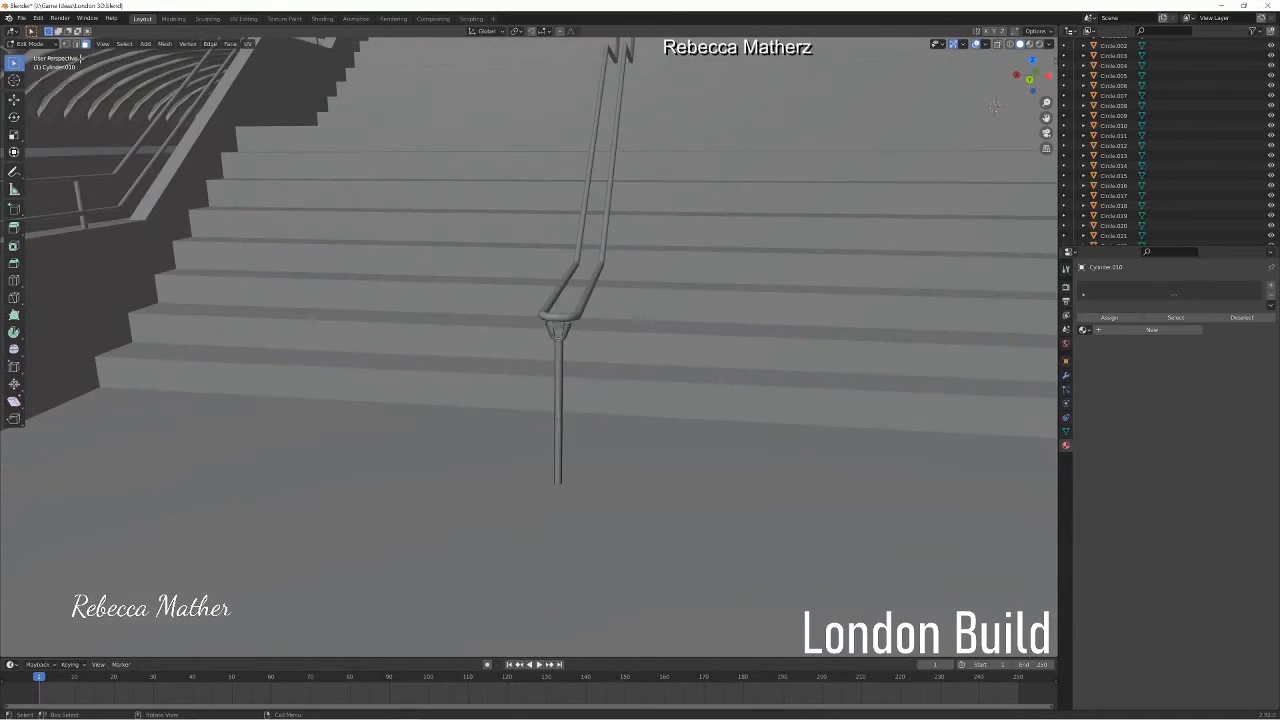
click(32, 44)
click(32, 57)
middle_drag(557, 395, 423, 360)
key(g)
key(y)
click(260, 400)
key(g)
key(z)
click(258, 398)
Scale the forked post along the Z, Y and X axes to fit the railing.
key(s)
key(z)
click(580, 359)
key(s)
key(y)
click(237, 336)
middle_drag(237, 336, 250, 362)
key(s)
key(x)
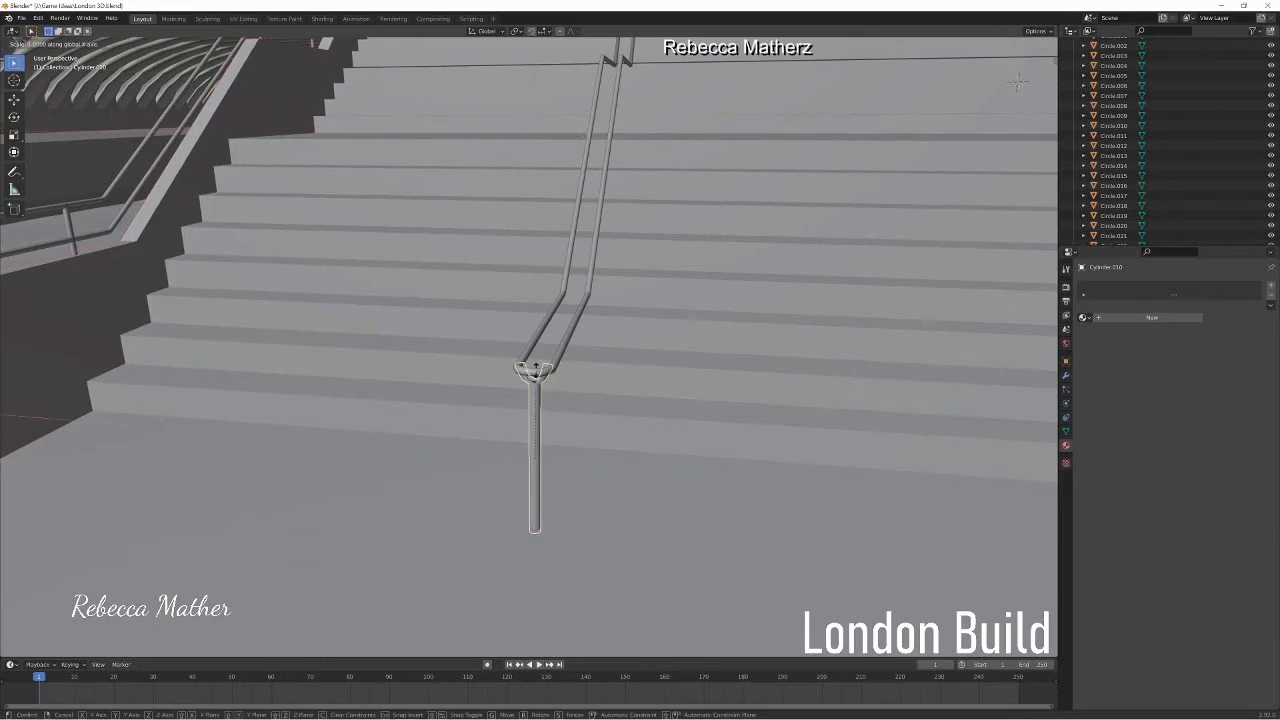
click(530, 380)
Duplicate the forked post and place the copy under the railing near the foot of the stairs.
middle_drag(530, 380, 258, 272)
key(shift+d)
click(403, 290)
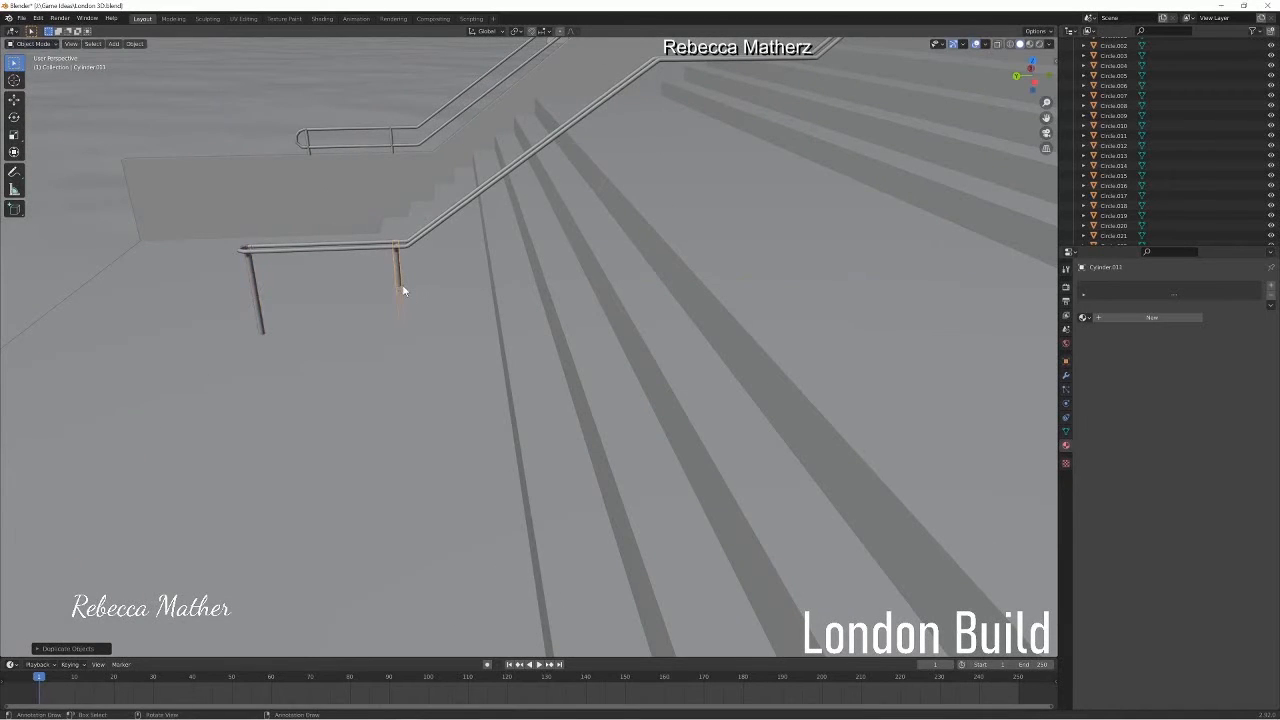
Move a forked post copy along the Y axis up the stairs toward the first landing.
shift+middle_drag(439, 199, 571, 274)
scroll(571, 161, down, 5)
scroll(567, 270, down, 4)
key(shift+d)
key(y)
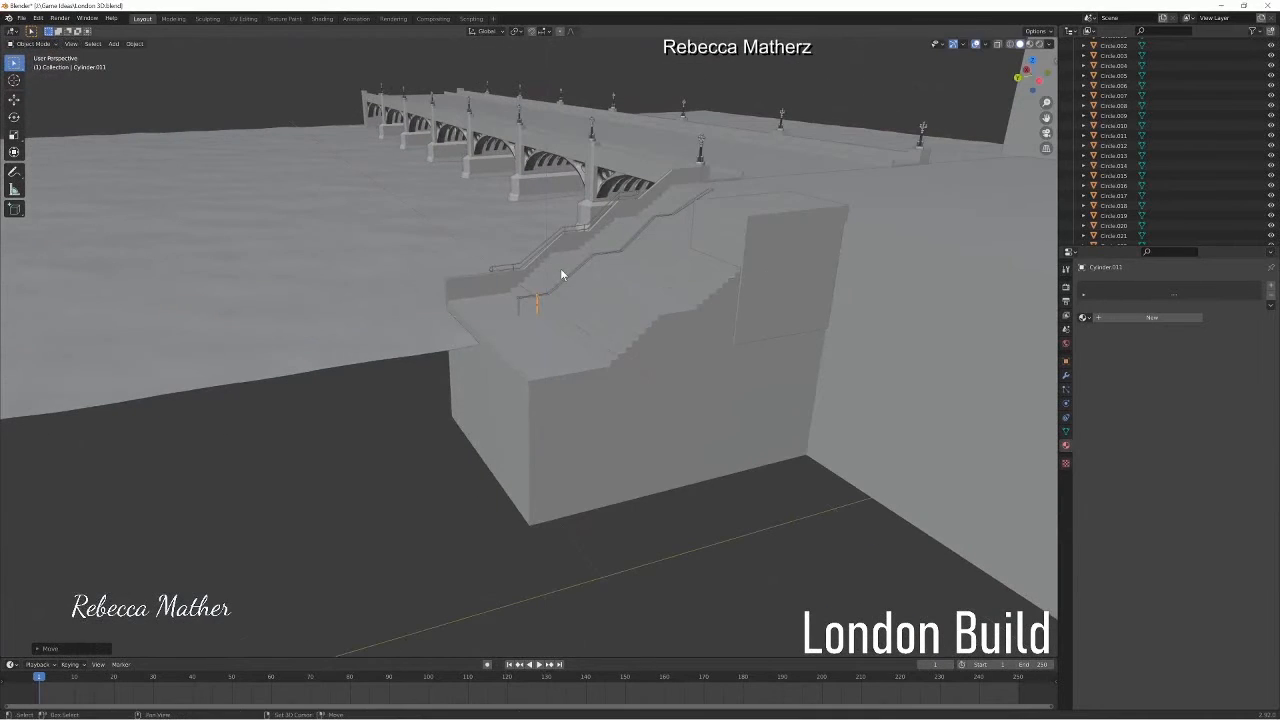
click(629, 268)
scroll(625, 279, down, 1)
key(g)
key(y)
middle_drag(680, 249, 567, 283)
scroll(634, 254, up, 5)
scroll(408, 133, down, 4)
Try moving the middle railing along the Y and Z axes, and undo the moves.
middle_drag(686, 253, 336, 260)
key(Tab)
key(Tab)
click(311, 280)
key(g)
key(y)
click(365, 268)
key(g)
key(y)
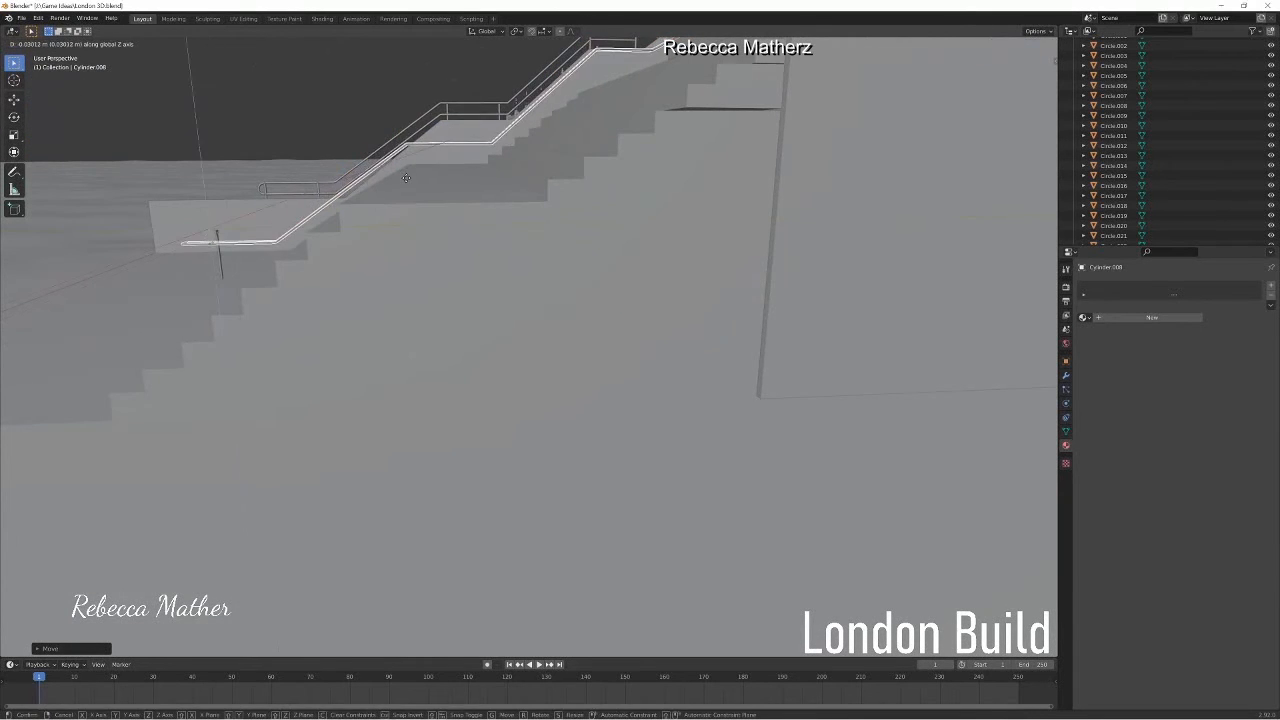
click(406, 178)
middle_drag(406, 178, 255, 428)
scroll(236, 440, up, 1)
key(ctrl+z)
key(ctrl+z)
key(ctrl+z)
Scale the forked post at the railing's lower end along the Z axis and adjust the height along Z.
scroll(255, 428, down, 2)
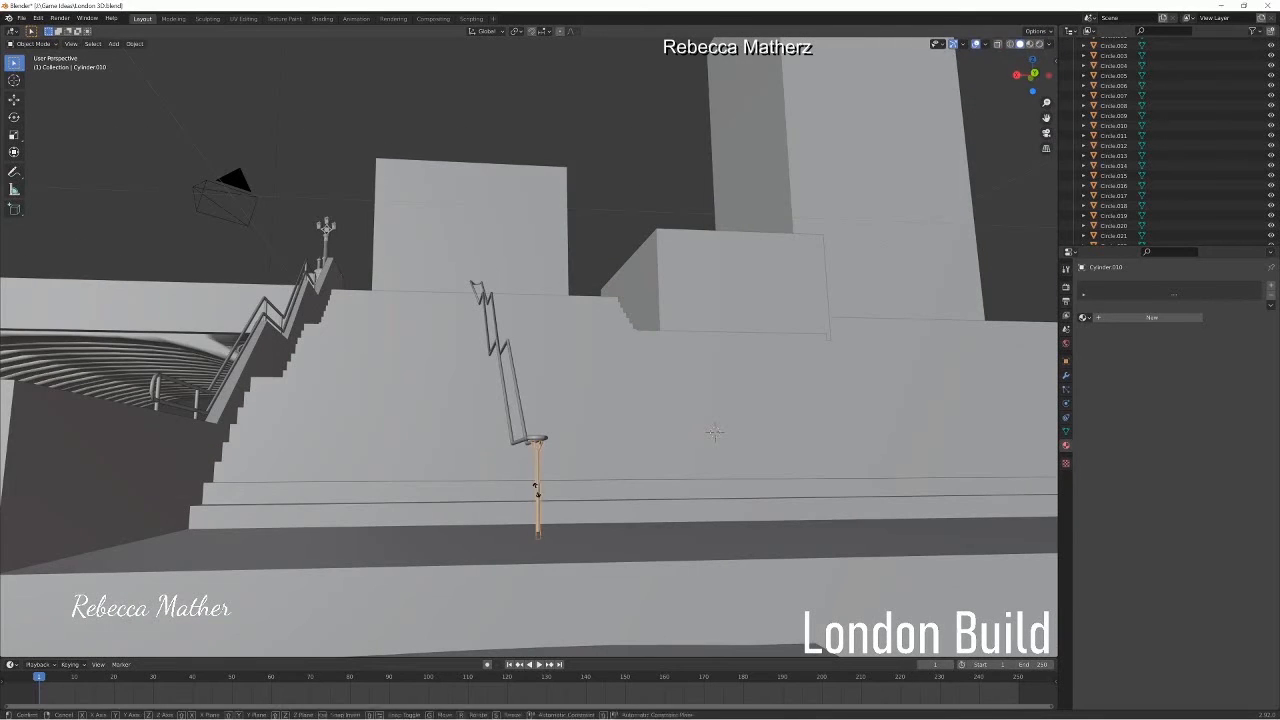
key(s)
key(z)
click(545, 490)
key(g)
key(z)
click(550, 478)
middle_drag(552, 476, 400, 562)
click(455, 512)
key(g)
key(z)
click(452, 505)
Move the middle railing along the Y axis and scale it along Y to line up with the stairs and landings.
middle_drag(440, 506, 110, 615)
click(103, 625)
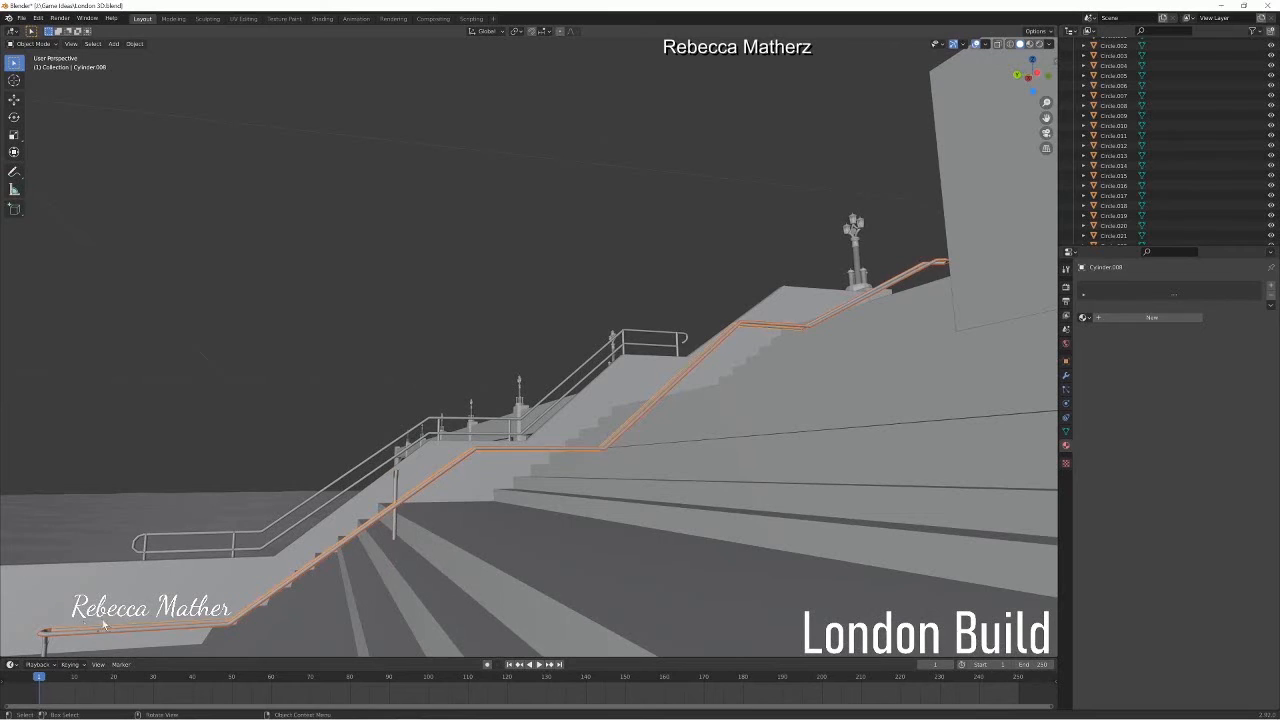
key(g)
key(y)
click(188, 606)
middle_drag(192, 606, 384, 529)
key(s)
key(y)
click(376, 528)
middle_drag(643, 524, 628, 523)
key(g)
key(y)
click(646, 522)
Move the copied post along the Y and Z axes to sit under the railing at the start of the first landing.
click(479, 462)
key(g)
key(y)
click(560, 479)
key(g)
key(z)
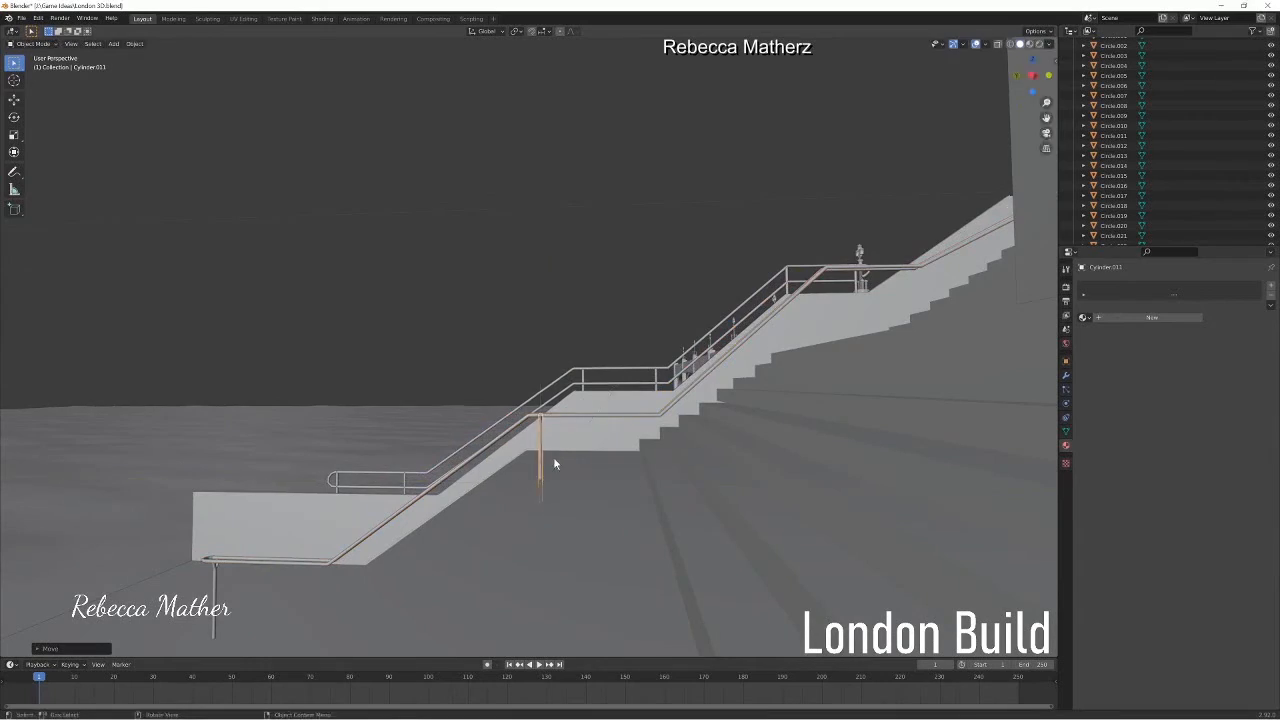
click(555, 463)
Duplicate the landing post along the Y axis toward the other end of the first landing.
middle_drag(530, 465, 544, 467)
key(shift+d)
key(y)
click(642, 474)
Duplicate the post again for the upper landing and adjust its position along the Y axis under the railing.
key(shift+d)
key(y)
click(885, 445)
middle_drag(870, 440, 674, 397)
key(g)
key(y)
click(661, 430)
Duplicate the upper landing's post along the Y axis to the far end of that landing.
key(shift+d)
key(y)
click(701, 427)
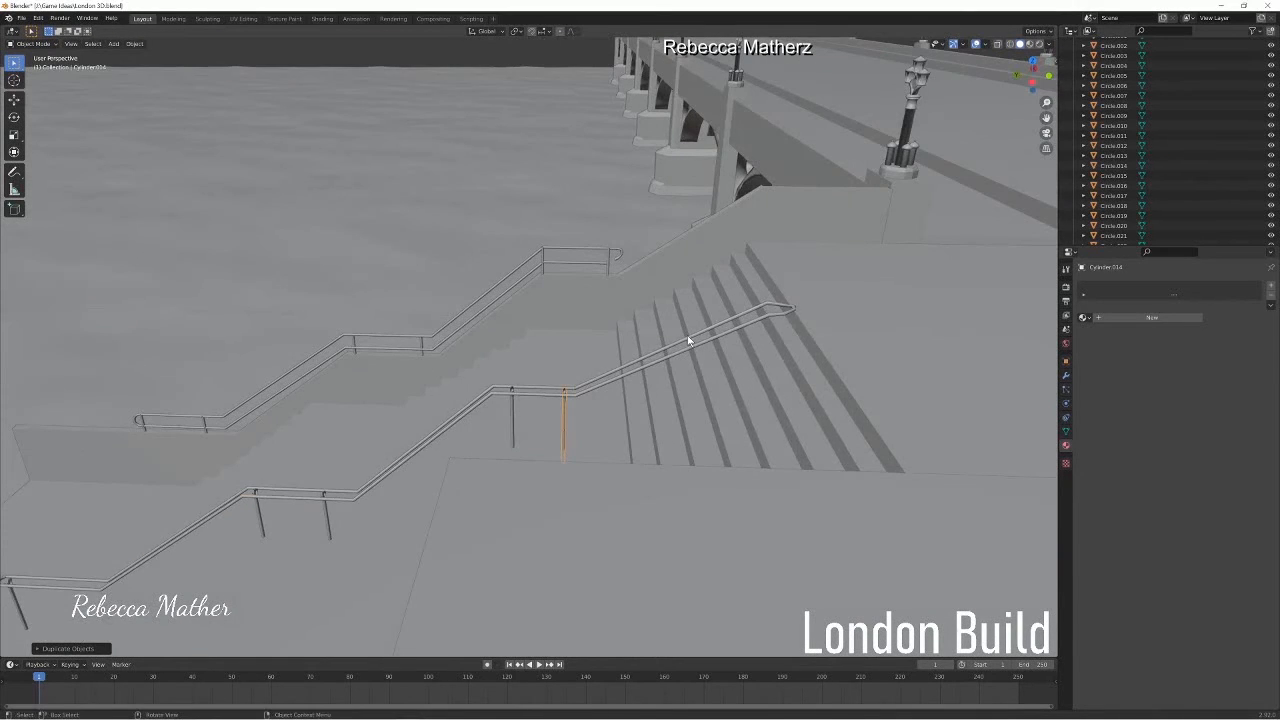
Box-select the upper end of the middle railing in wireframe view of Edit Mode and move it along the Z axis.
click(532, 389)
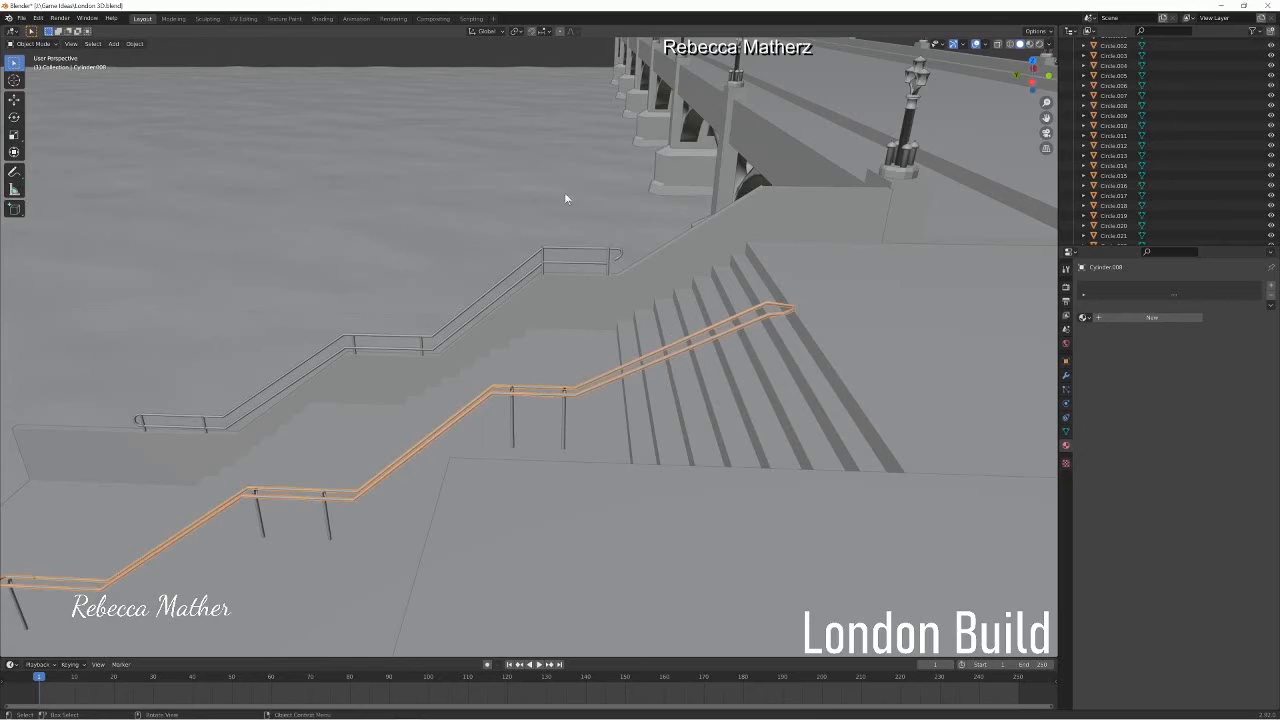
key(Tab)
key(l)
click(770, 303)
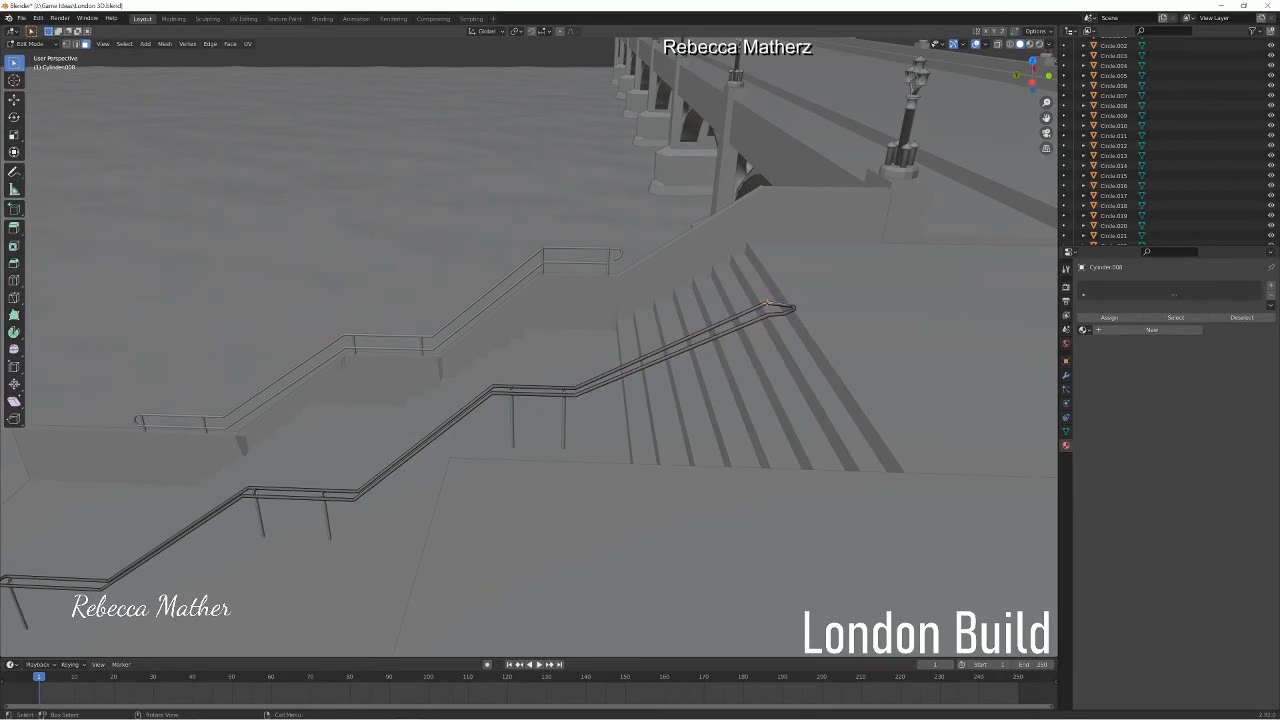
click(765, 308)
click(1010, 45)
drag(775, 307, 800, 331)
key(g)
key(z)
click(805, 309)
Move the selected railing end along the Y axis, restore solid shading and return to Object Mode.
key(g)
key(y)
click(815, 309)
click(1020, 44)
mouse_move(856, 318)
middle_down()
mouse_move(821, 325)
mouse_move(869, 306)
mouse_move(809, 323)
middle_up()
click(32, 44)
click(37, 55)
Duplicate an upper landing post along the Y axis toward the top of the stairs and move the copy along the Z axis.
click(501, 407)
key(shift+d)
key(y)
click(684, 519)
key(g)
key(z)
click(688, 390)
Shift the copied post along the Y and X axes toward the upper end of the middle railing.
middle_drag(630, 398, 546, 380)
key(g)
key(y)
click(786, 415)
key(g)
key(x)
click(431, 331)
Fine-tune the top post along the Y, X and Z axes to sit under the railing's upper end, and save the file.
key(g)
key(y)
click(715, 439)
key(g)
key(x)
click(536, 376)
key(g)
key(z)
click(536, 373)
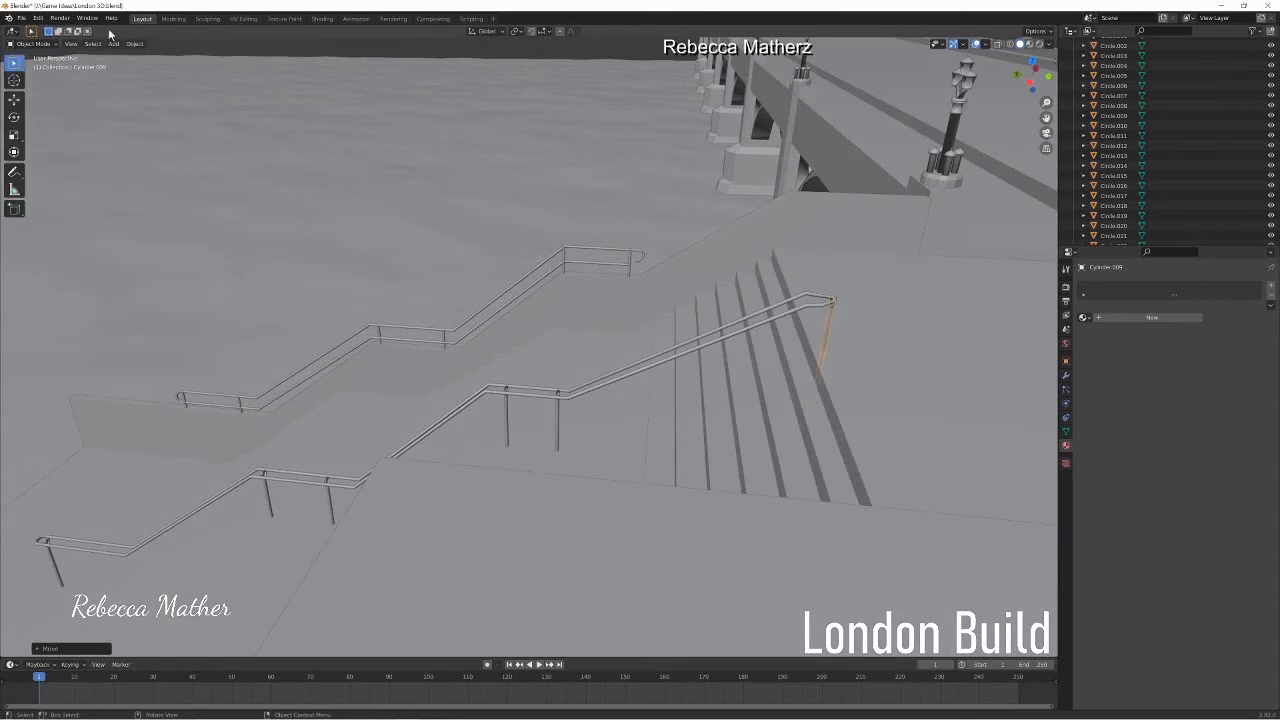
click(21, 18)
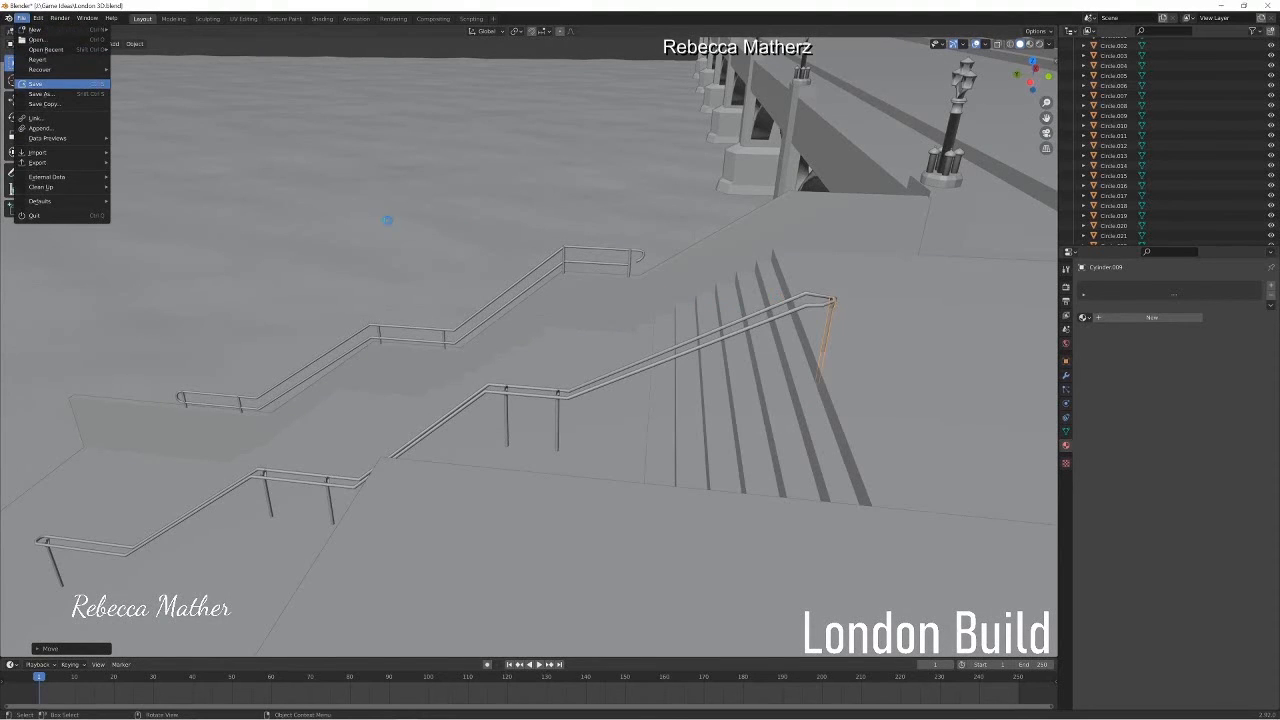
click(38, 84)
Select the middle railing together with its posts.
click(507, 402)
shift+click(329, 490)
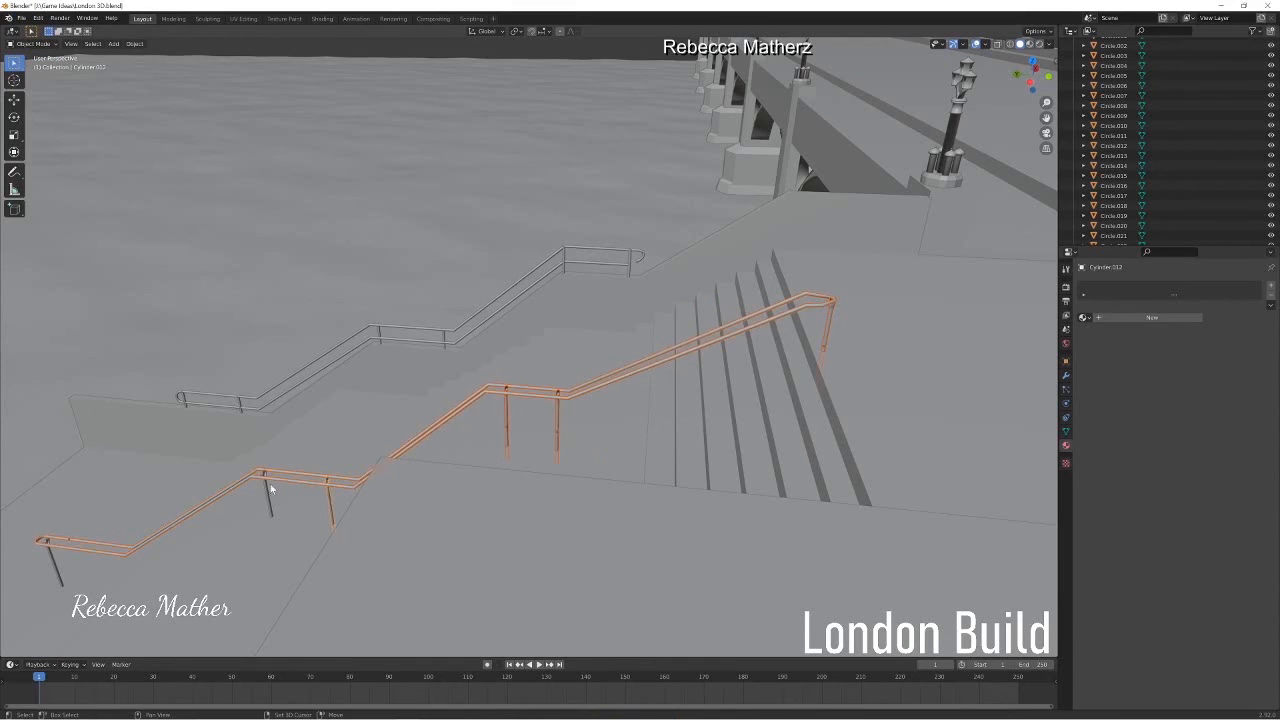
click(517, 390)
click(343, 437)
middle_drag(440, 320, 568, 458)
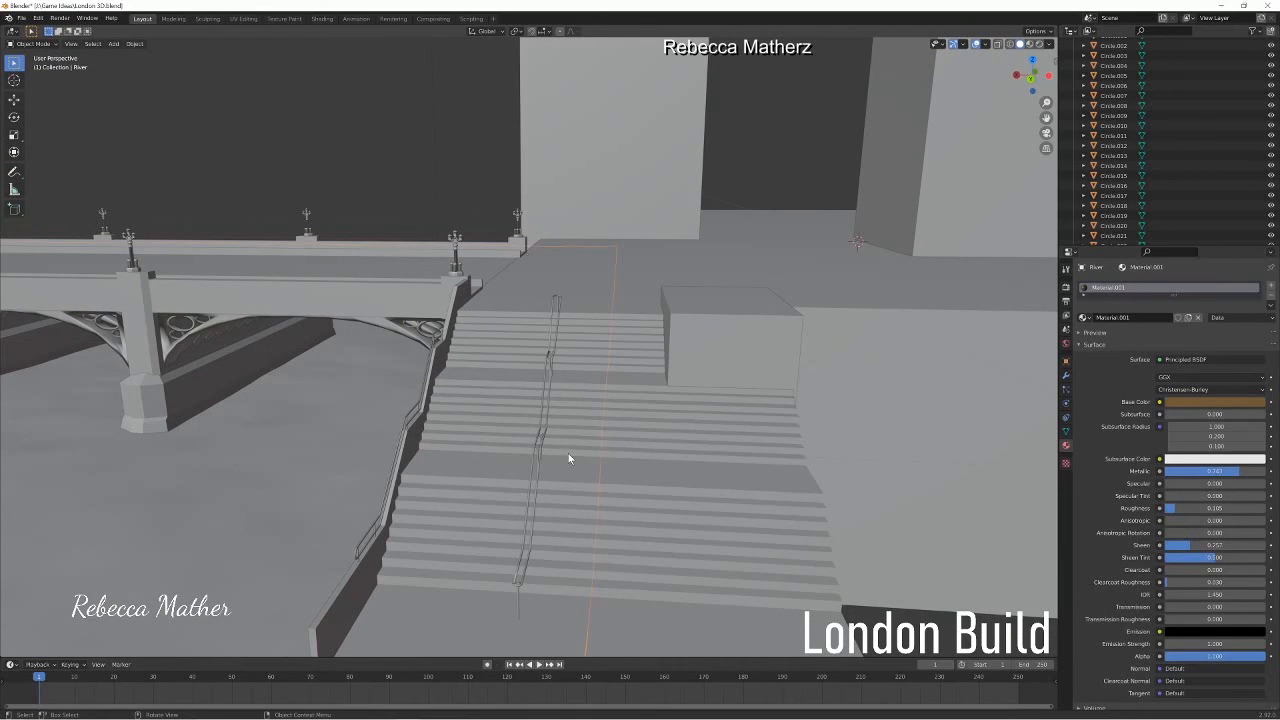
Scale the large block standing on the stairs along the Z axis.
click(735, 358)
key(s)
key(z)
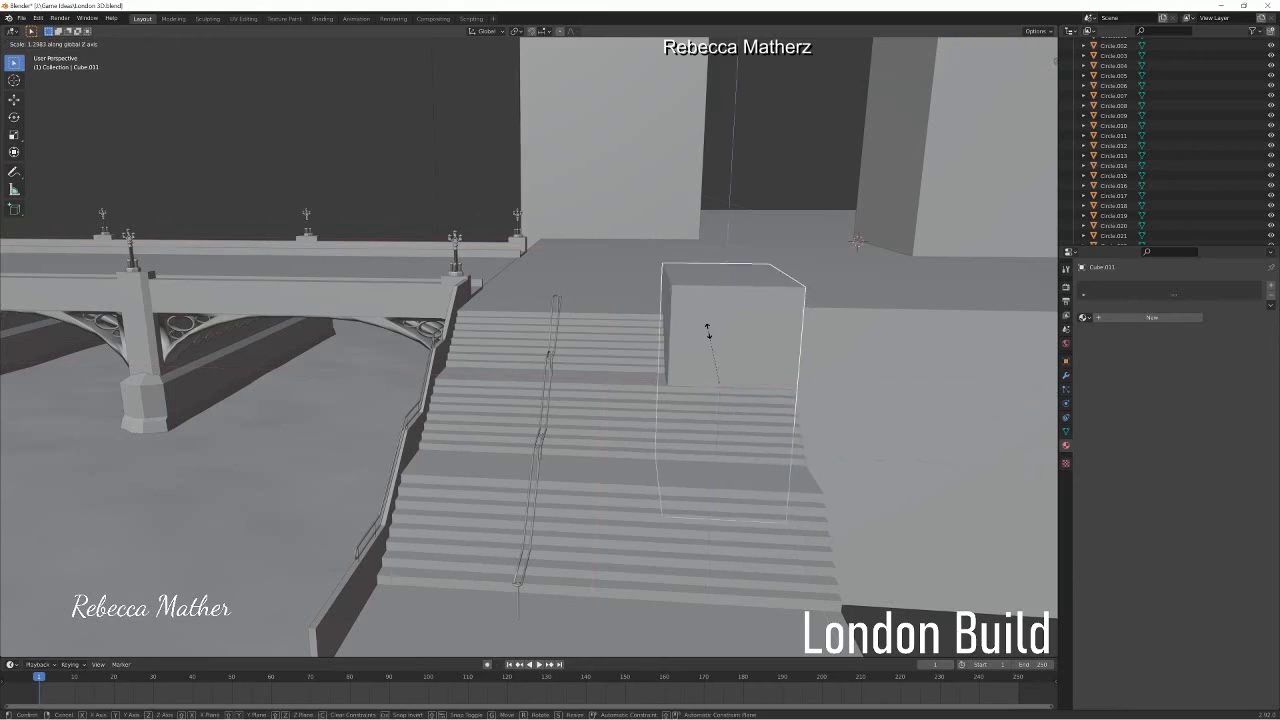
click(709, 330)
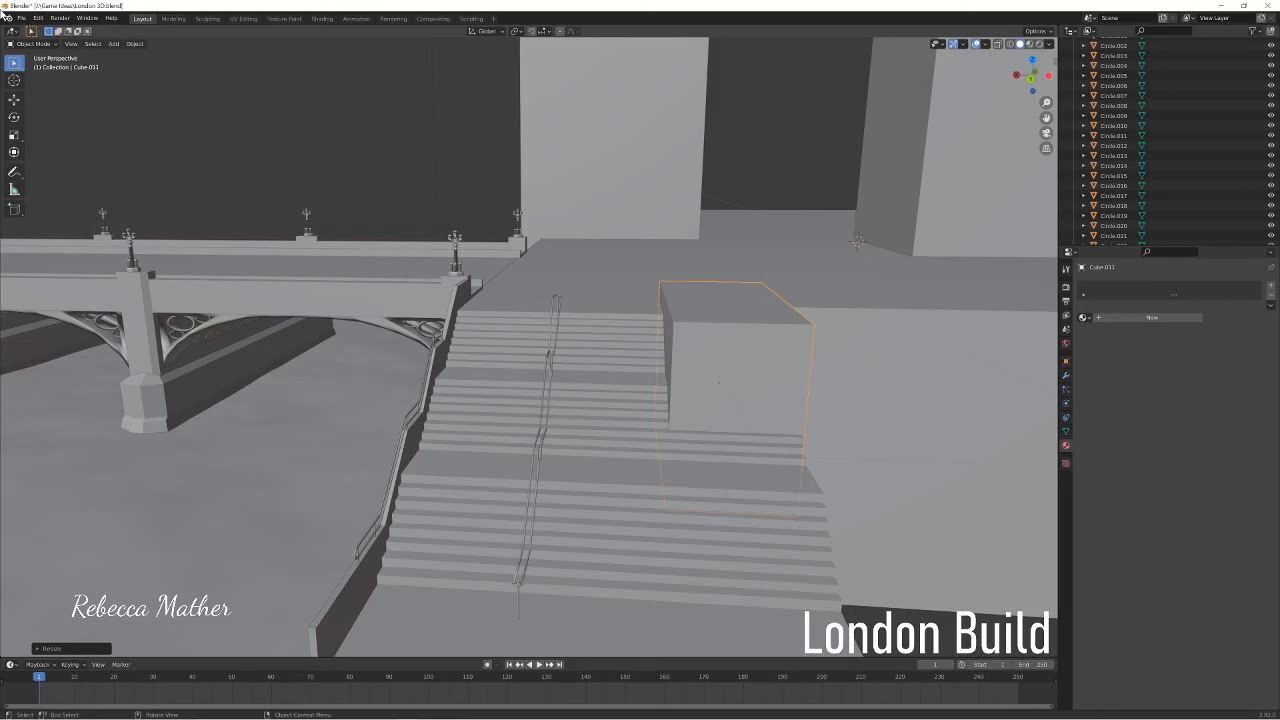
Shorten the block along the Y axis and move it along Y beside the upper flights of stairs.
middle_drag(188, 264, 550, 290)
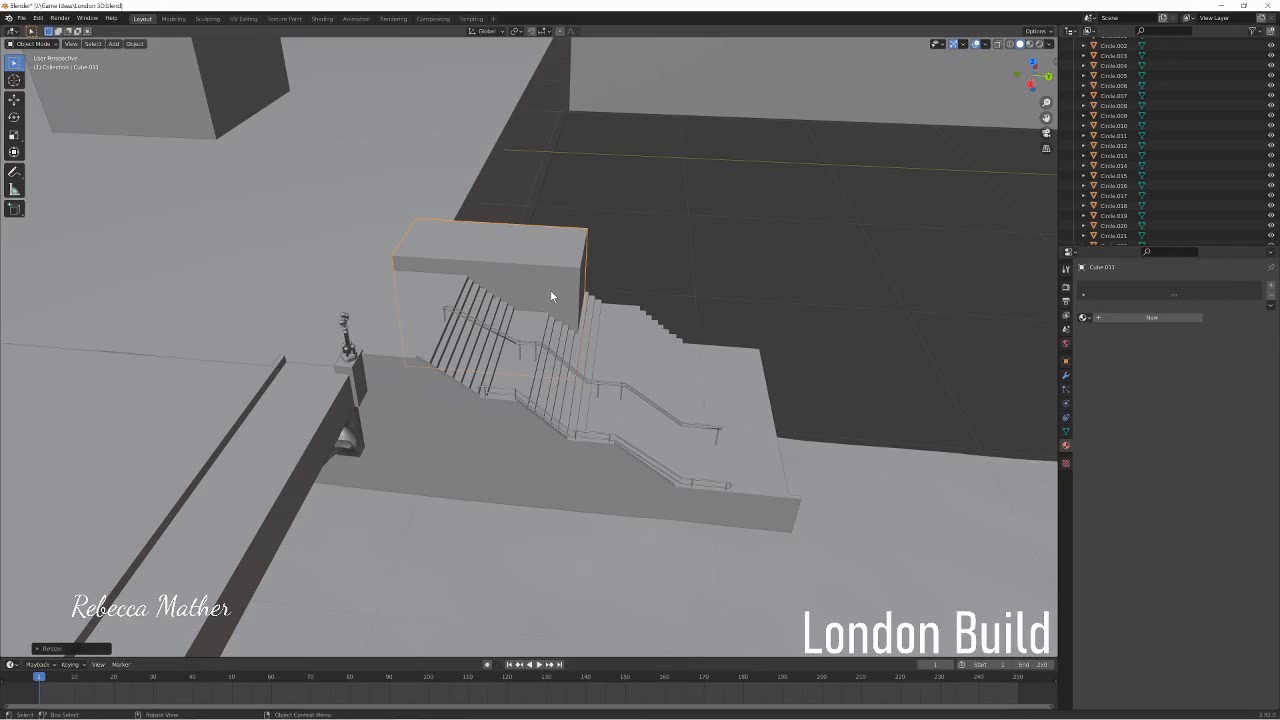
key(g)
key(y)
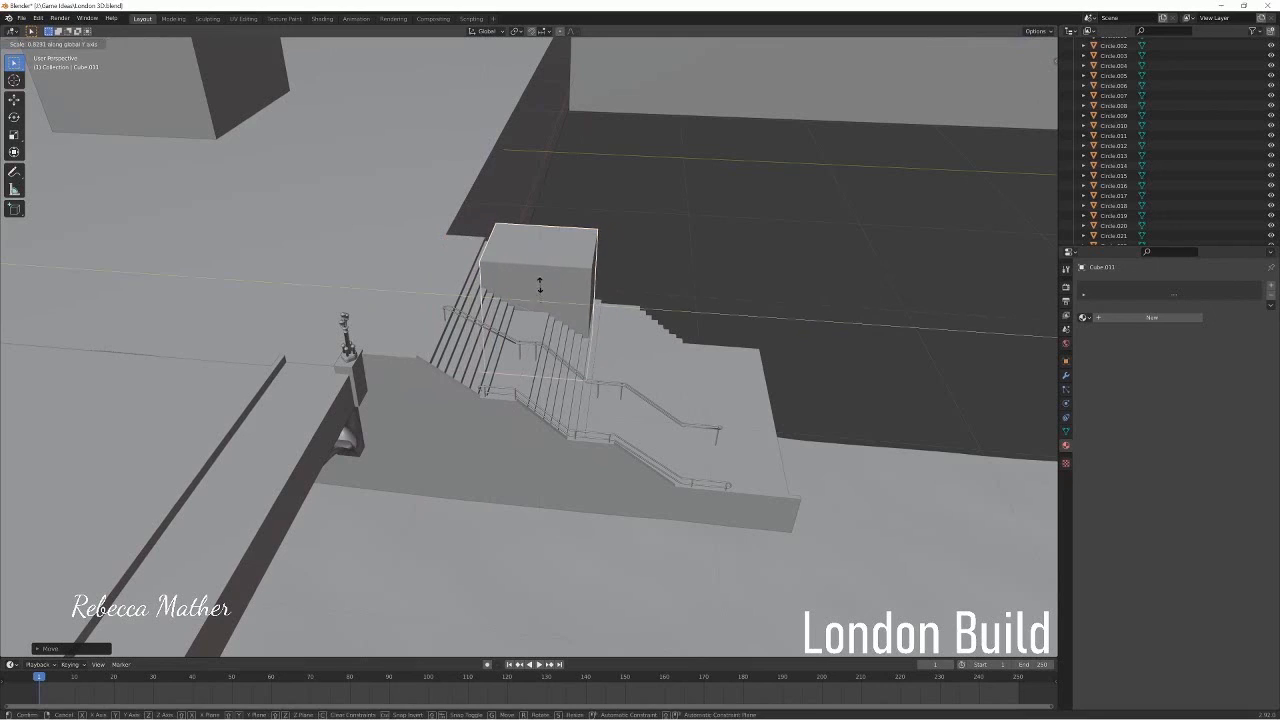
click(531, 279)
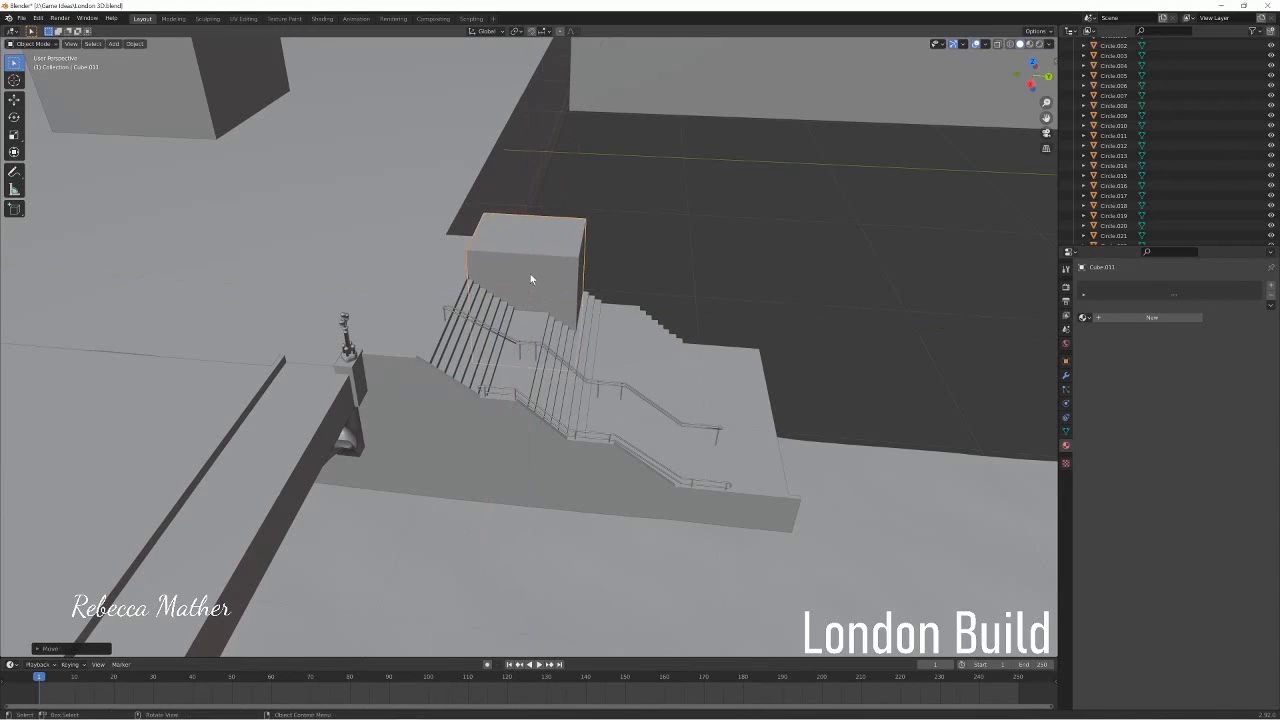